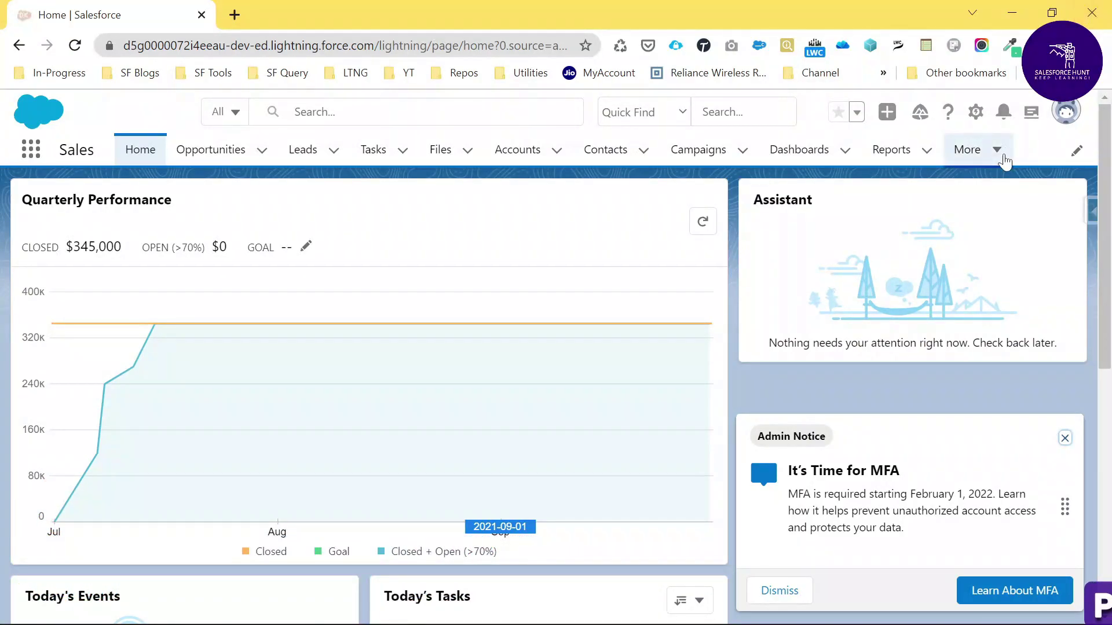
- Open Setup for the current app and search its pages for "quick"
click(976, 116)
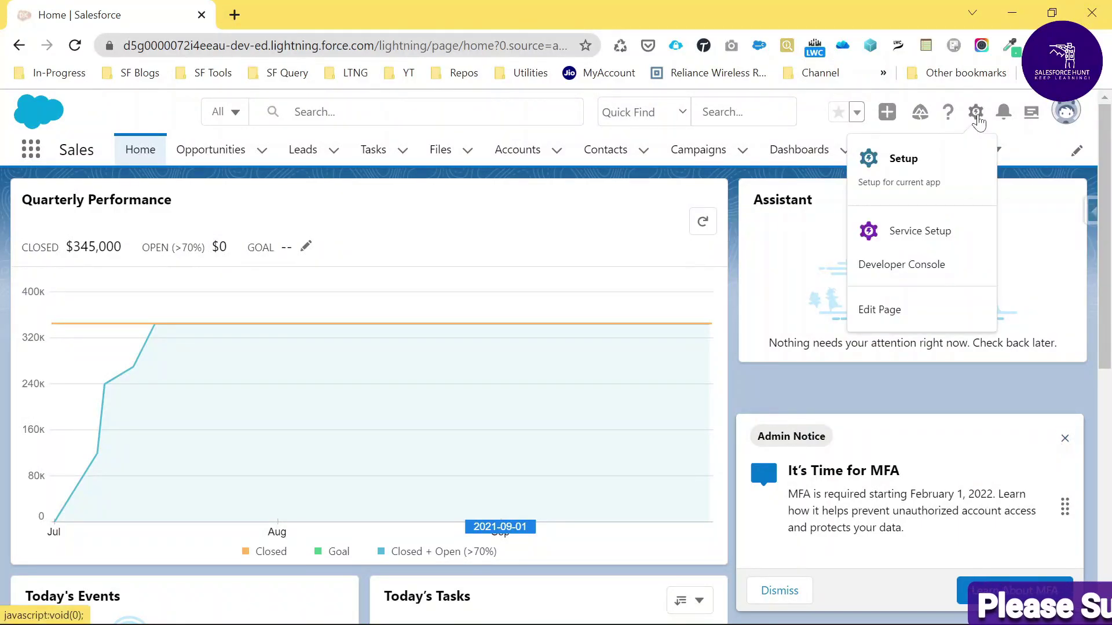
click(913, 181)
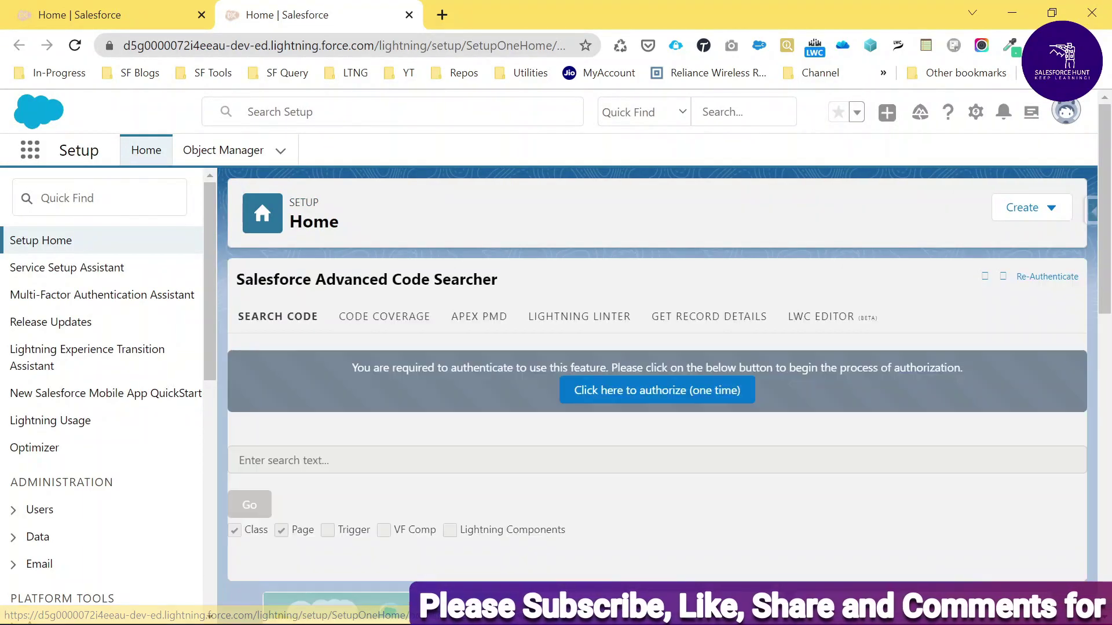
click(98, 198)
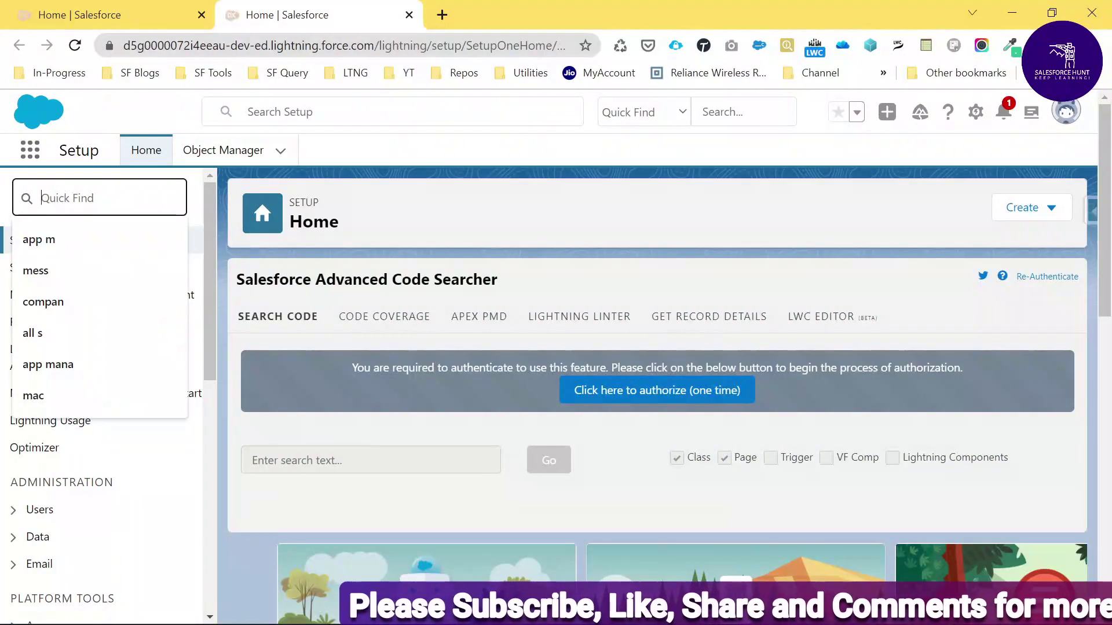
text(quick)
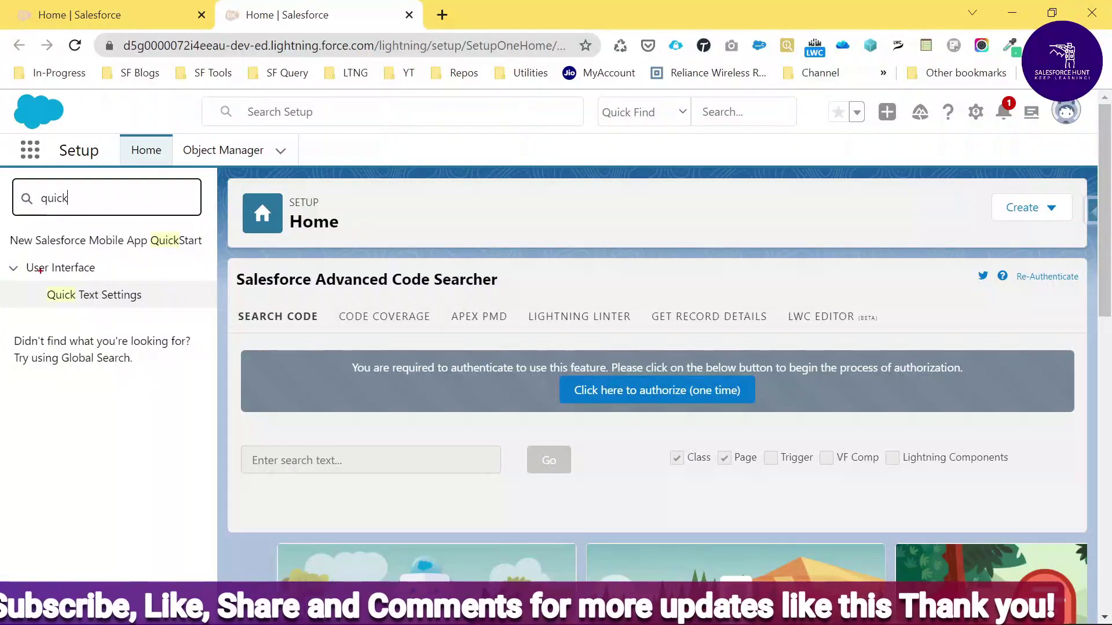
mouse_move(28, 266)
mouse_down()
mouse_move(228, 246)
mouse_move(154, 281)
mouse_up()
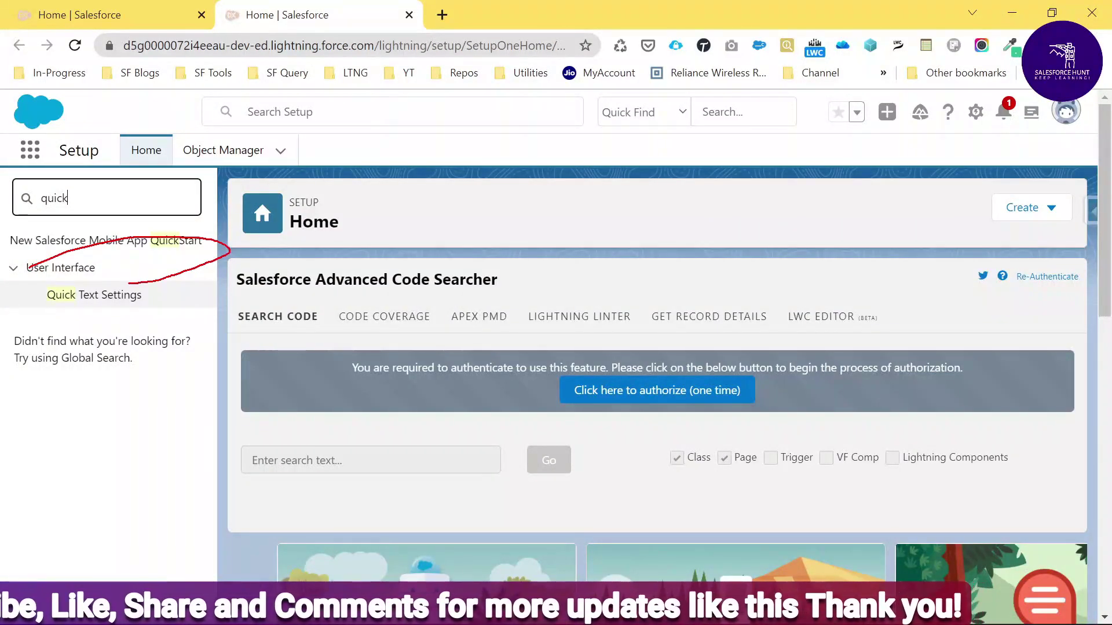
mouse_move(39, 288)
mouse_down()
mouse_move(142, 282)
mouse_move(56, 333)
mouse_move(39, 283)
mouse_up()
key(Escape)
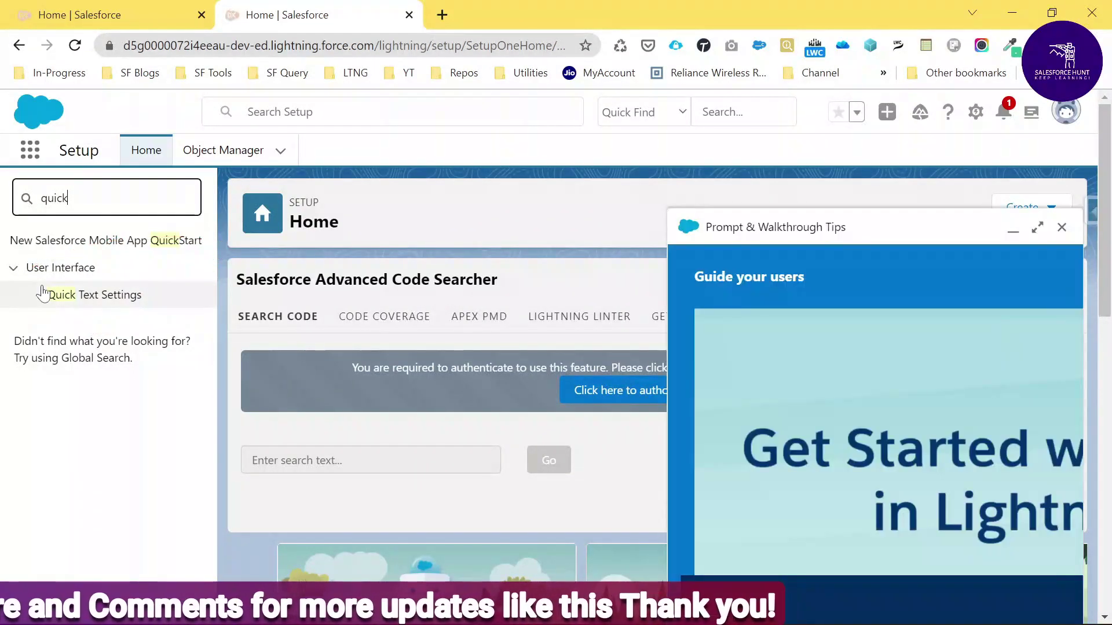
- Open the Quick Text Settings page and close the Prompt & Walkthrough Tips pop-up
click(73, 303)
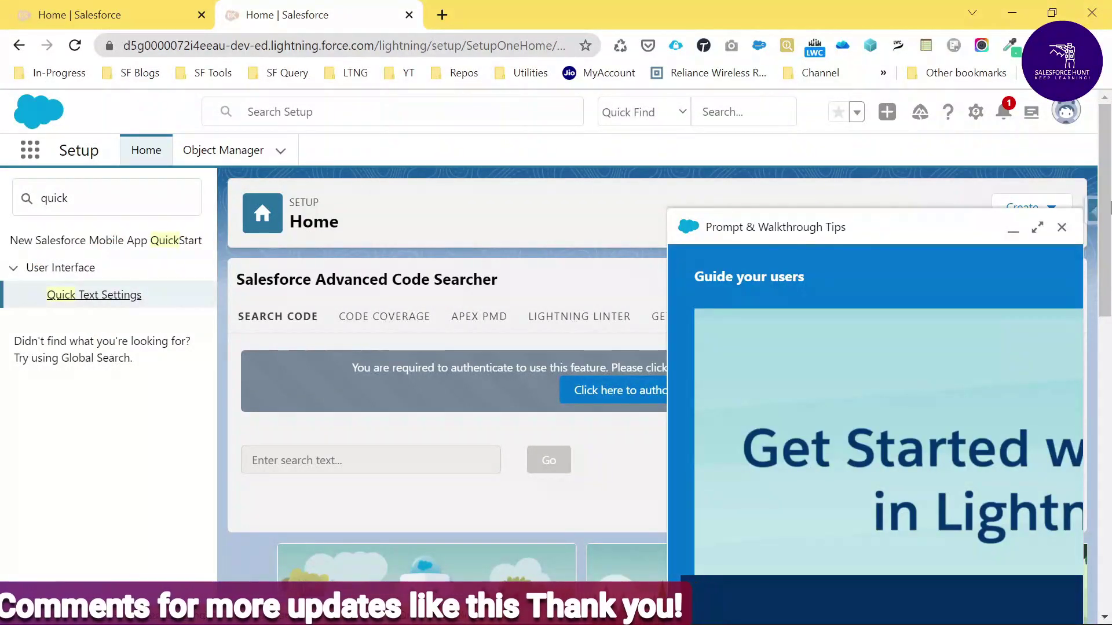
click(1062, 227)
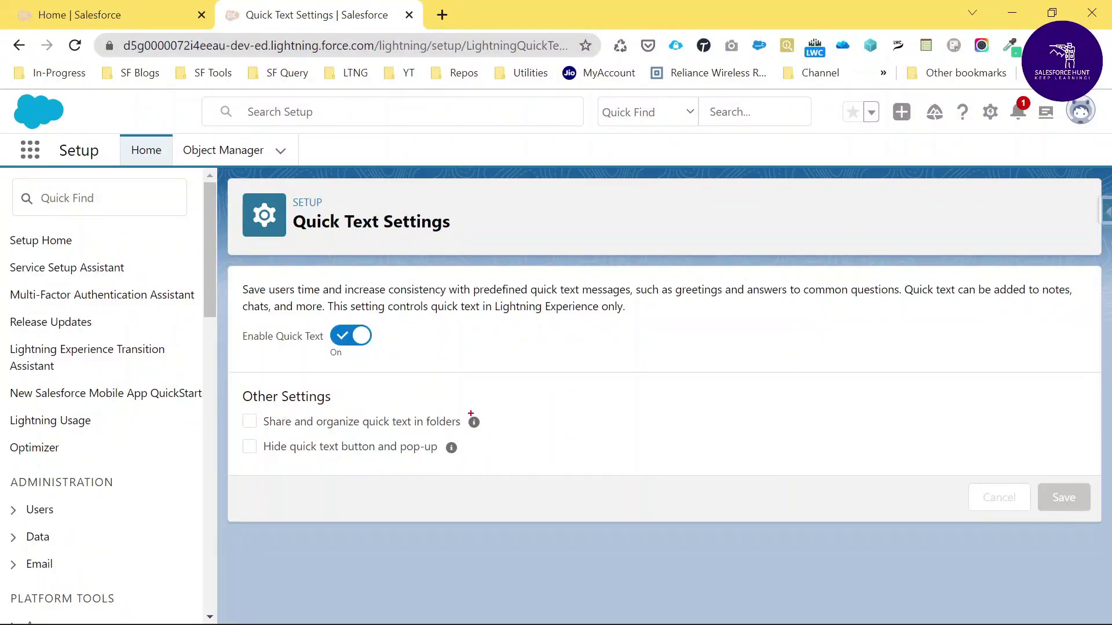
drag(492, 418, 559, 385)
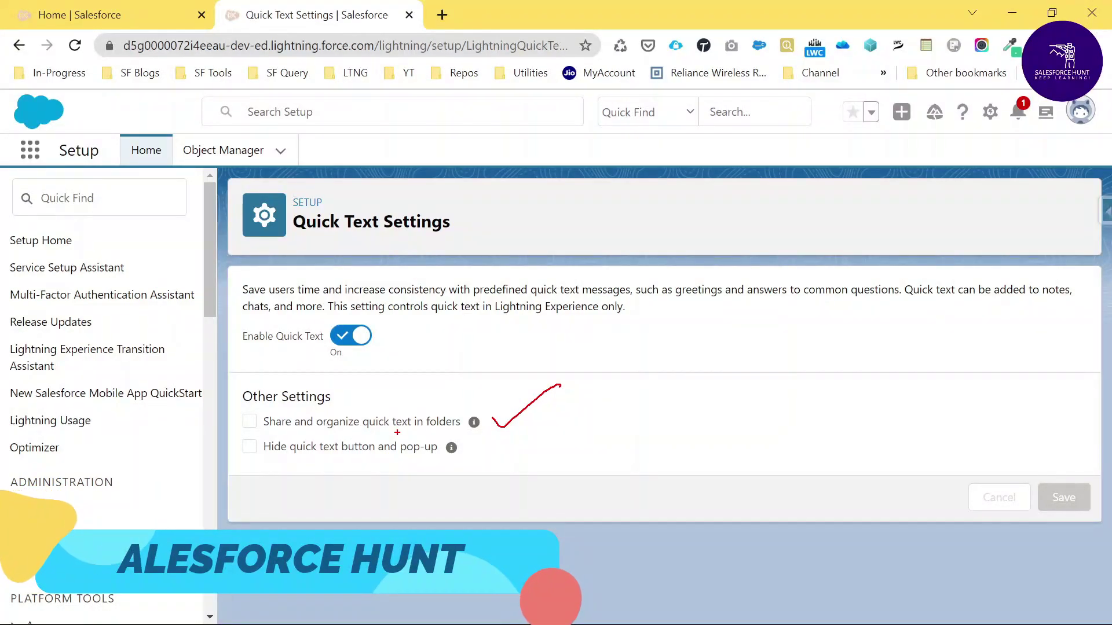
mouse_move(473, 443)
mouse_down()
mouse_move(489, 454)
mouse_move(587, 389)
mouse_up()
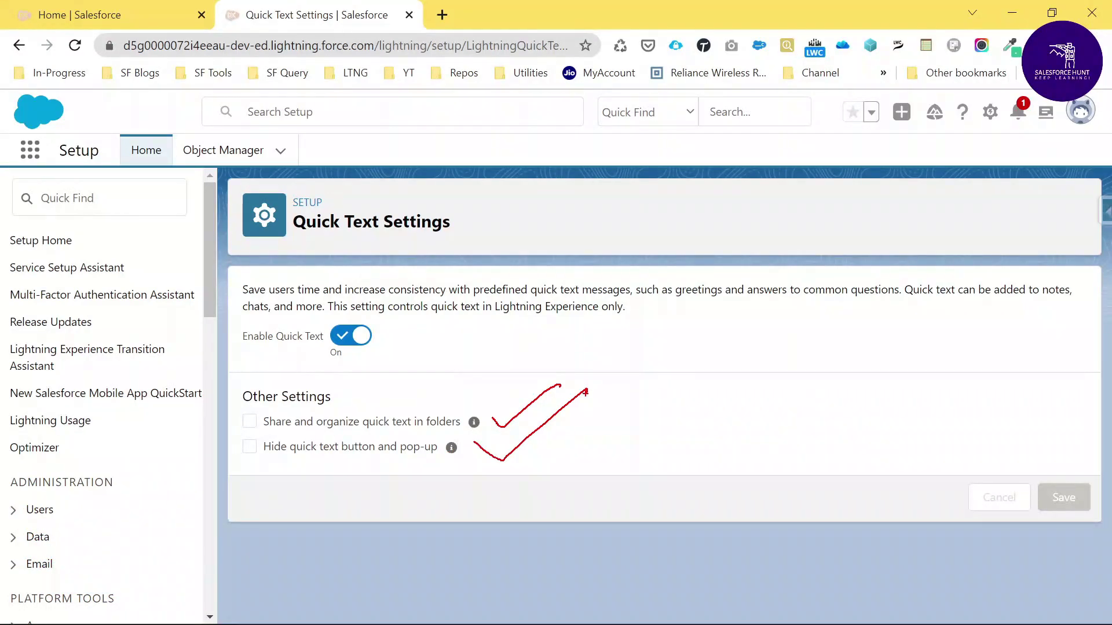
key(Escape)
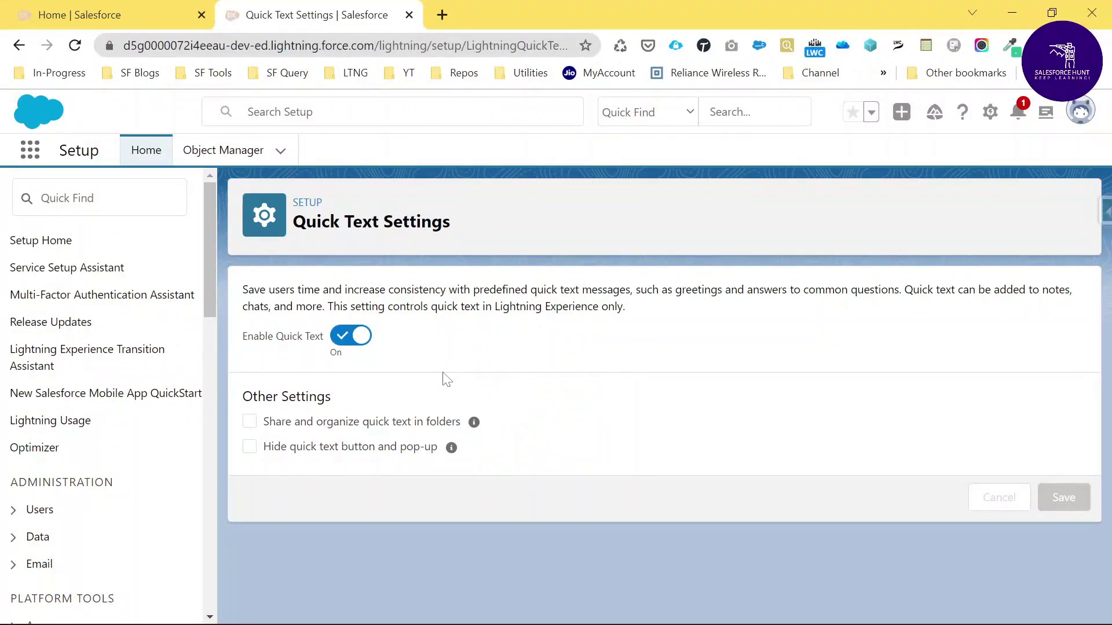
- Enable "Share and organize quick text in folders" and save the settings
click(252, 423)
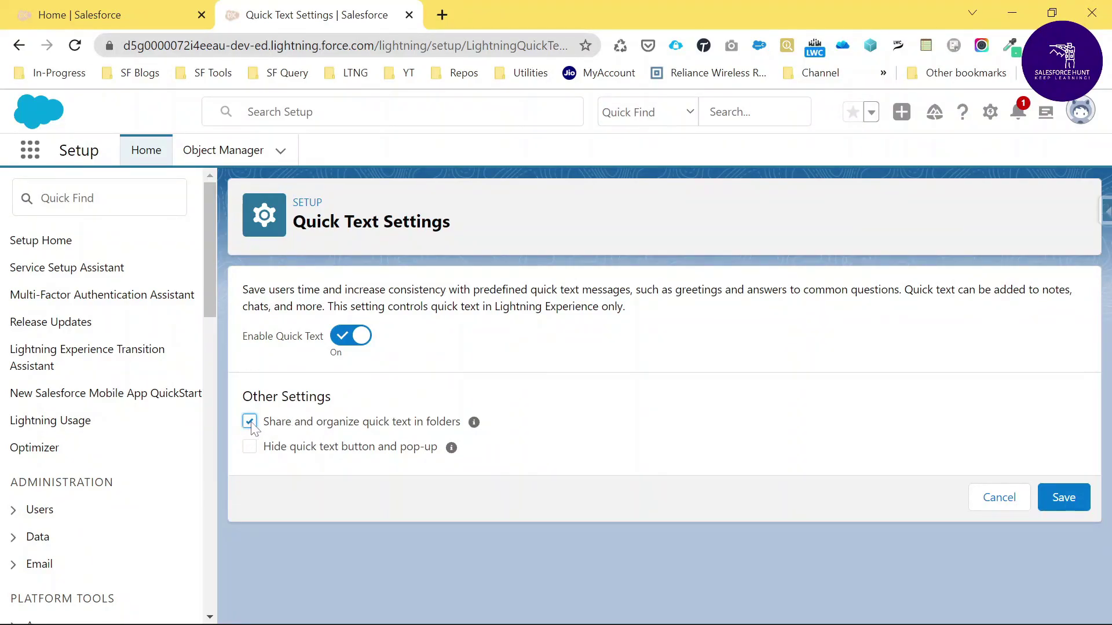
click(1065, 499)
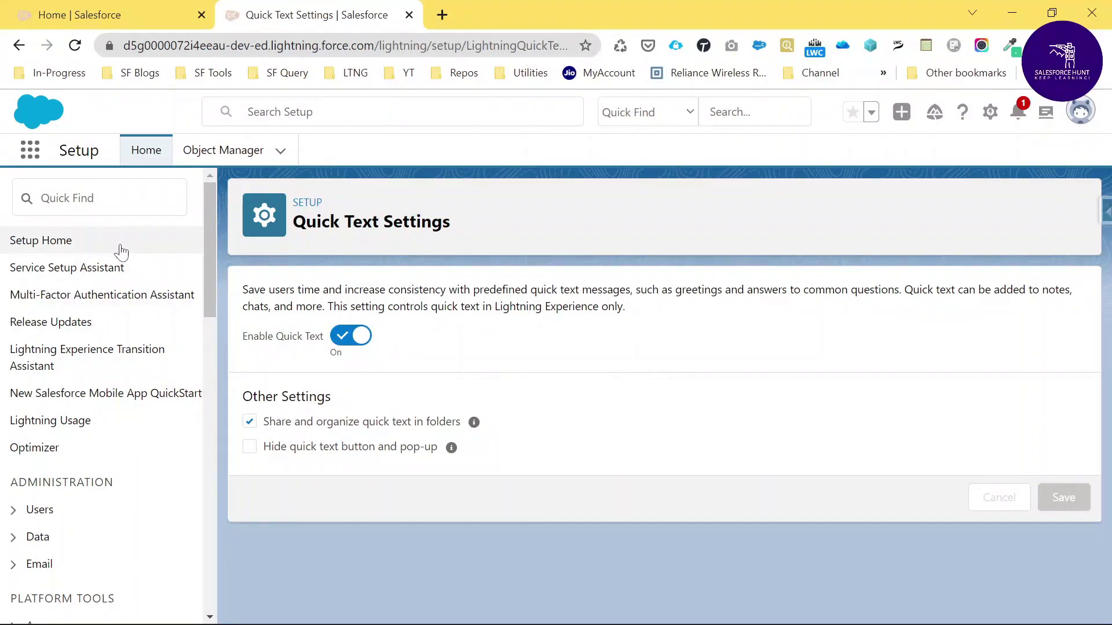
- Search the apps and items for "quick" and open the Quick Text item
click(29, 152)
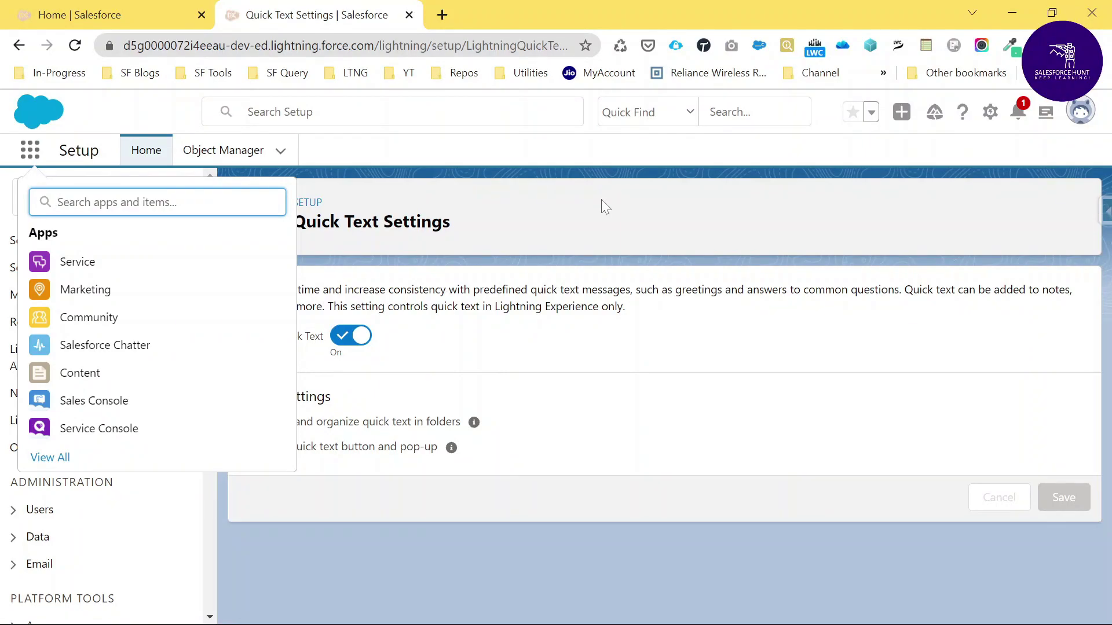
text(quick)
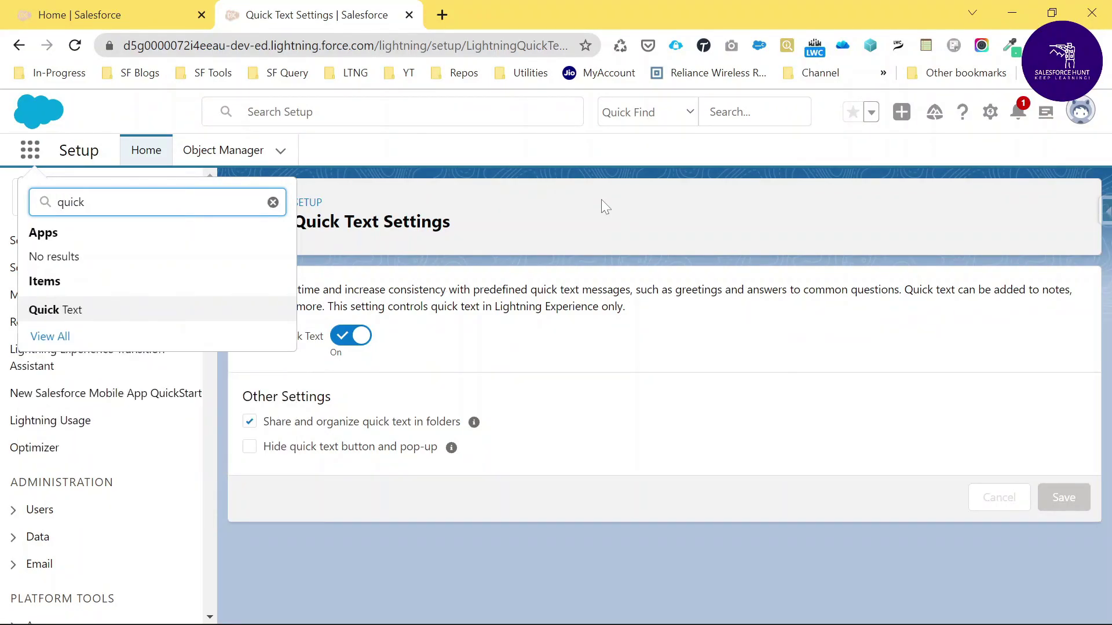
click(83, 315)
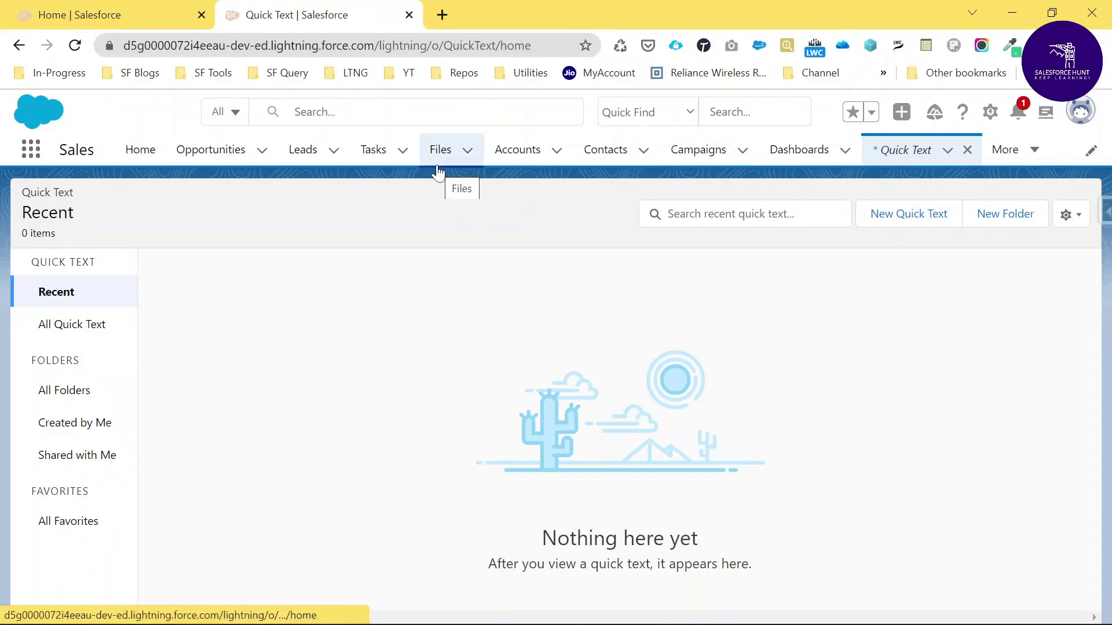
- Open Object Manager in Setup, search for "quick t" and open the Quick Text object
click(990, 112)
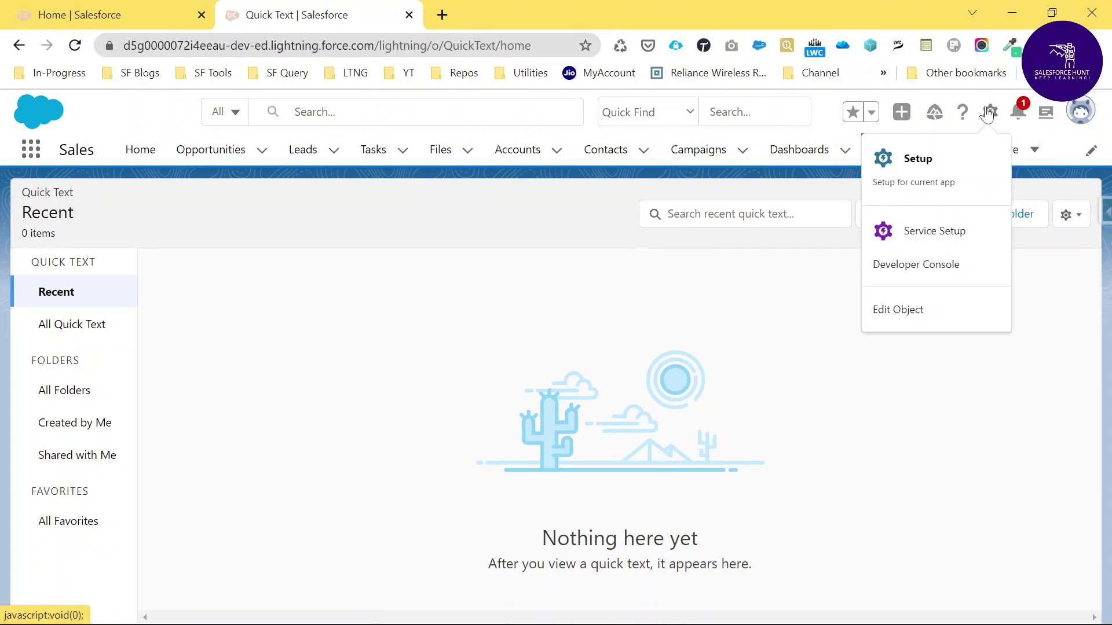
click(907, 165)
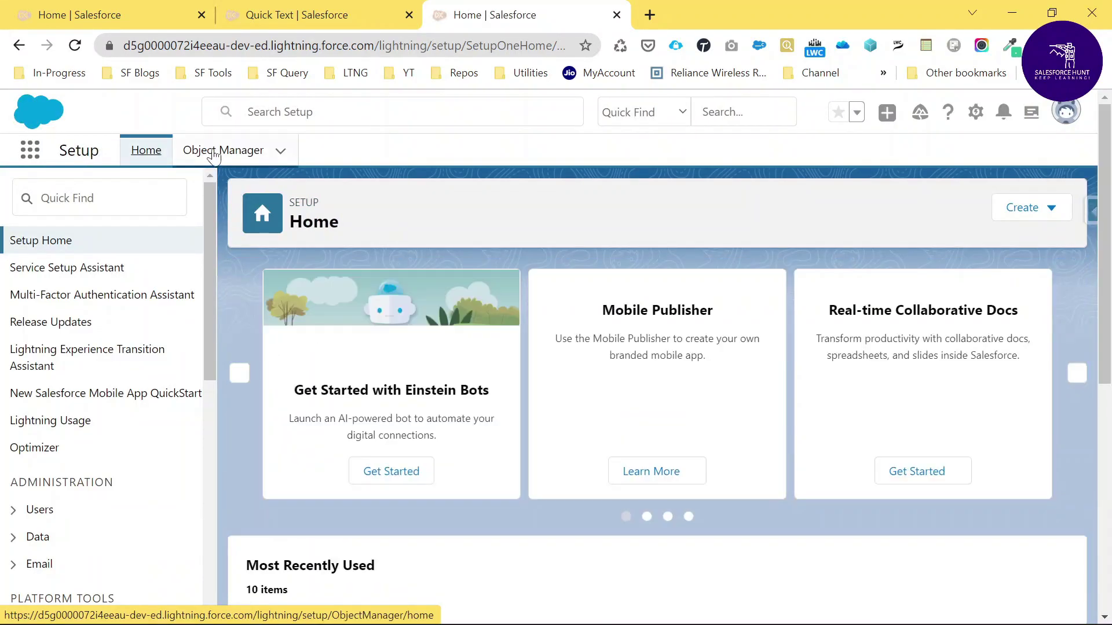
click(214, 152)
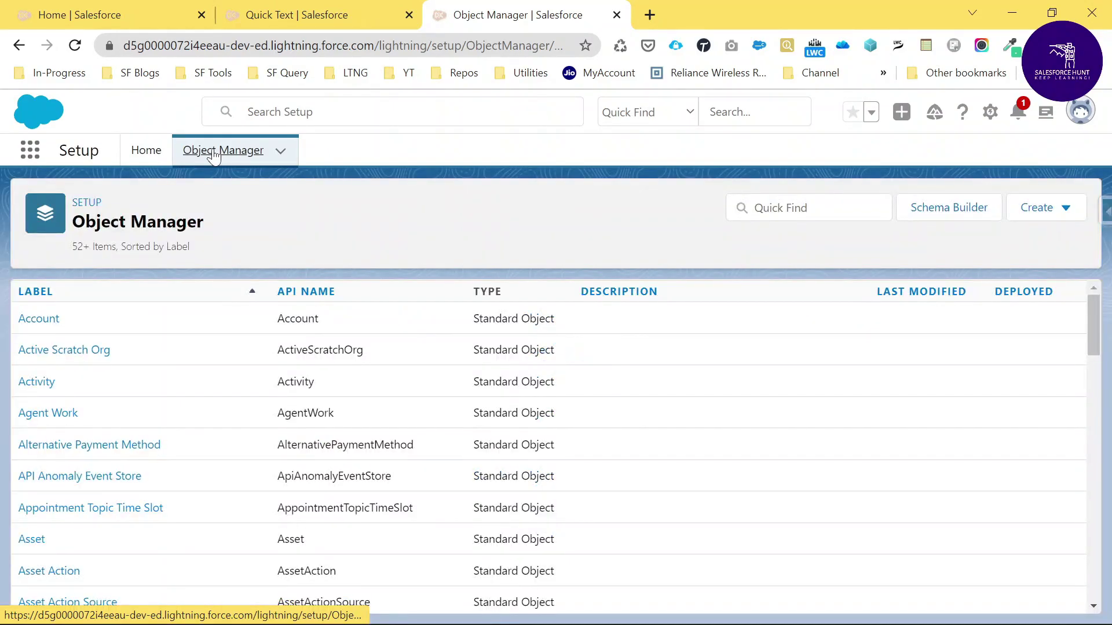
click(782, 207)
text(quick t)
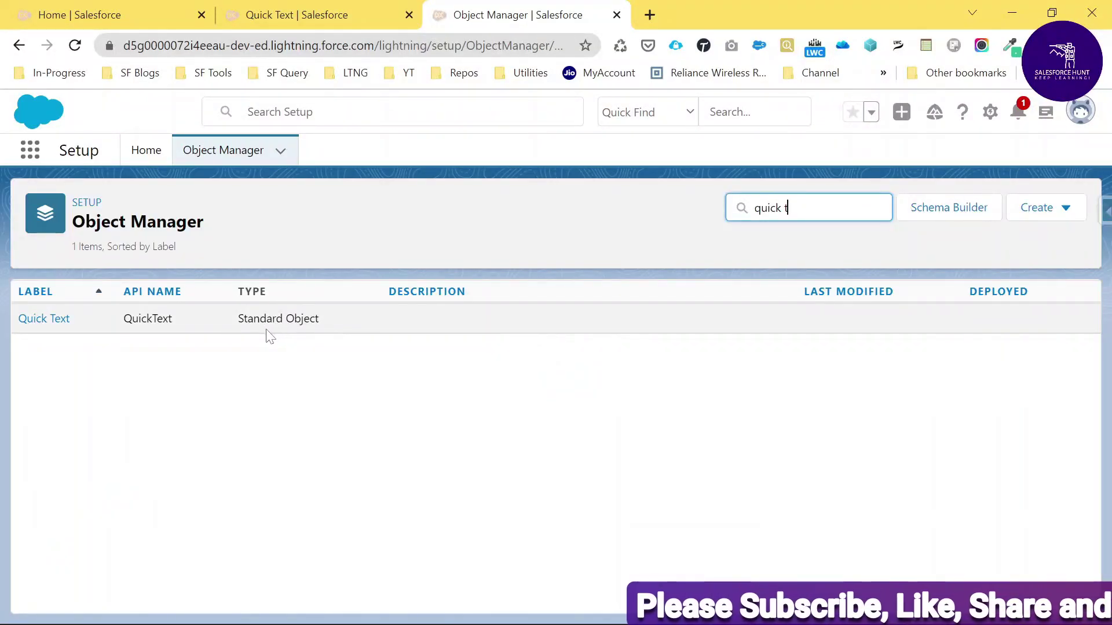
click(35, 320)
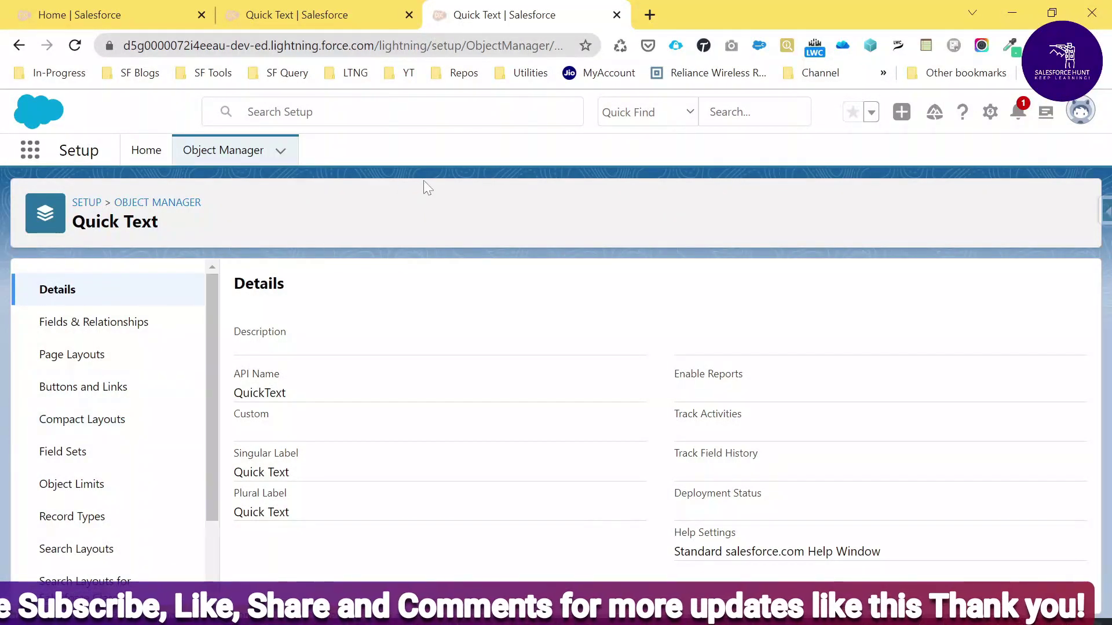
- Add the Folder field between Category and Channel on the Quick Text Layout page layout and save it
click(80, 359)
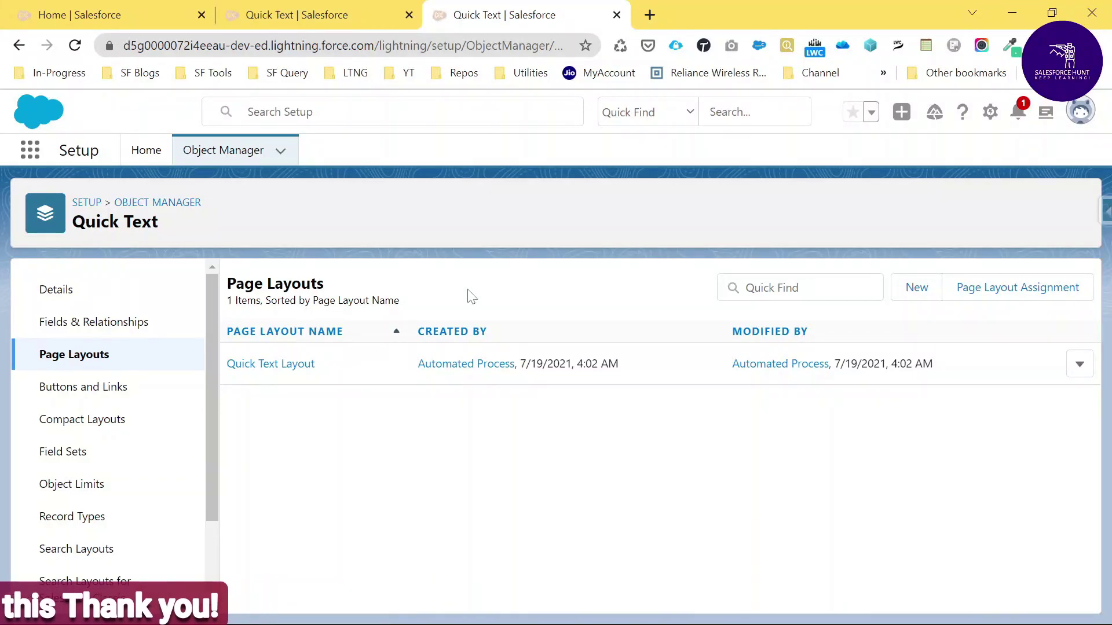
click(257, 367)
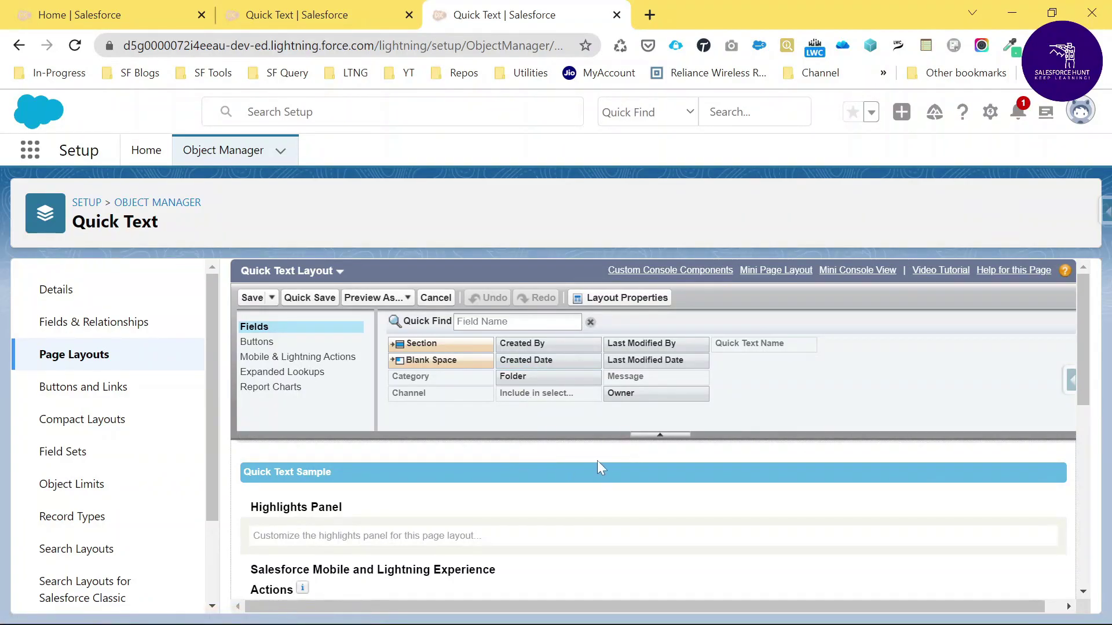
drag(1082, 298, 1087, 379)
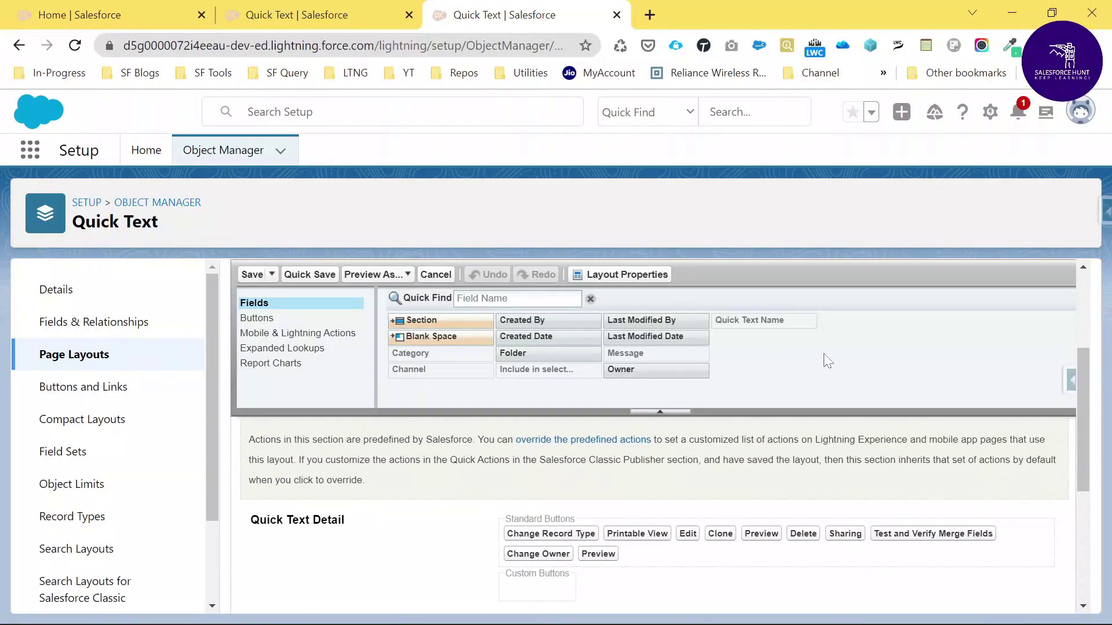
drag(520, 353, 392, 483)
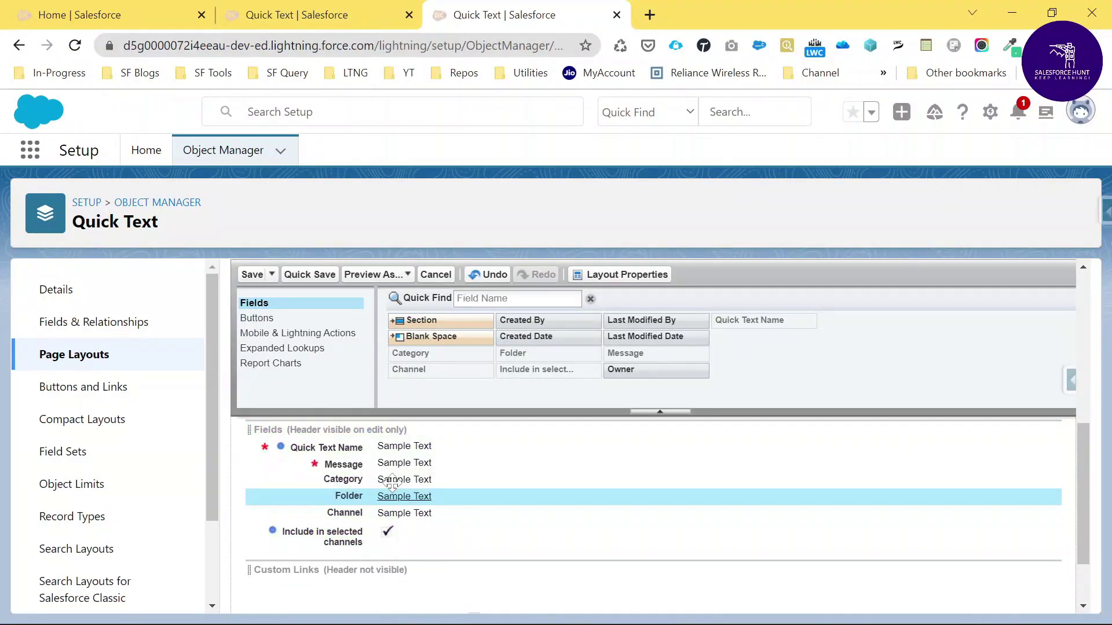
click(252, 275)
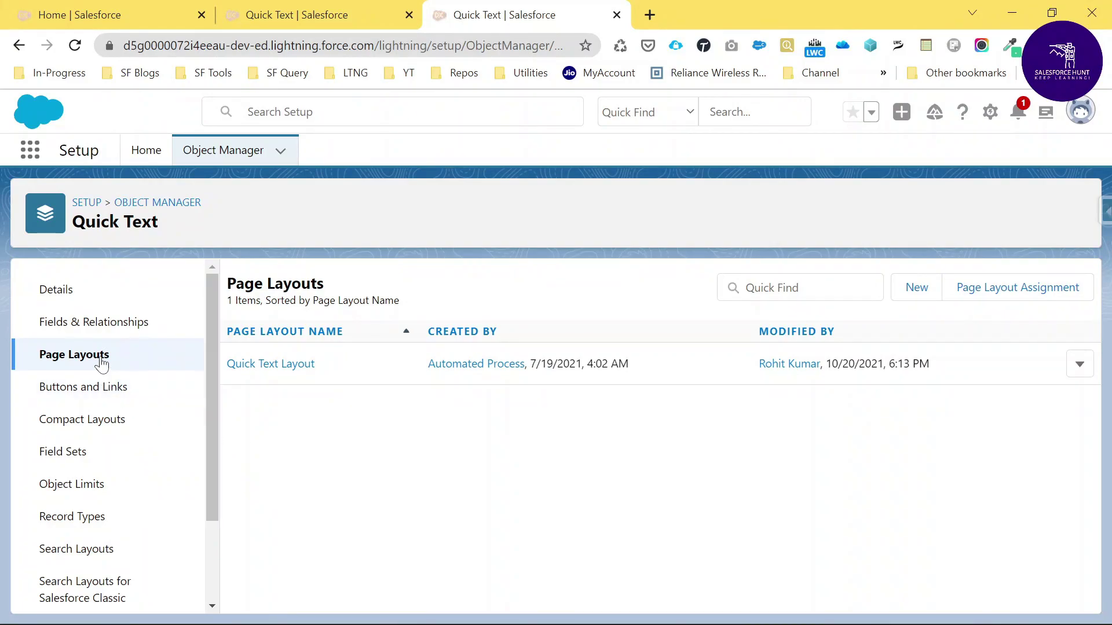
- Add the picklist value Email to the Quick Text object's Category field and save it
click(90, 320)
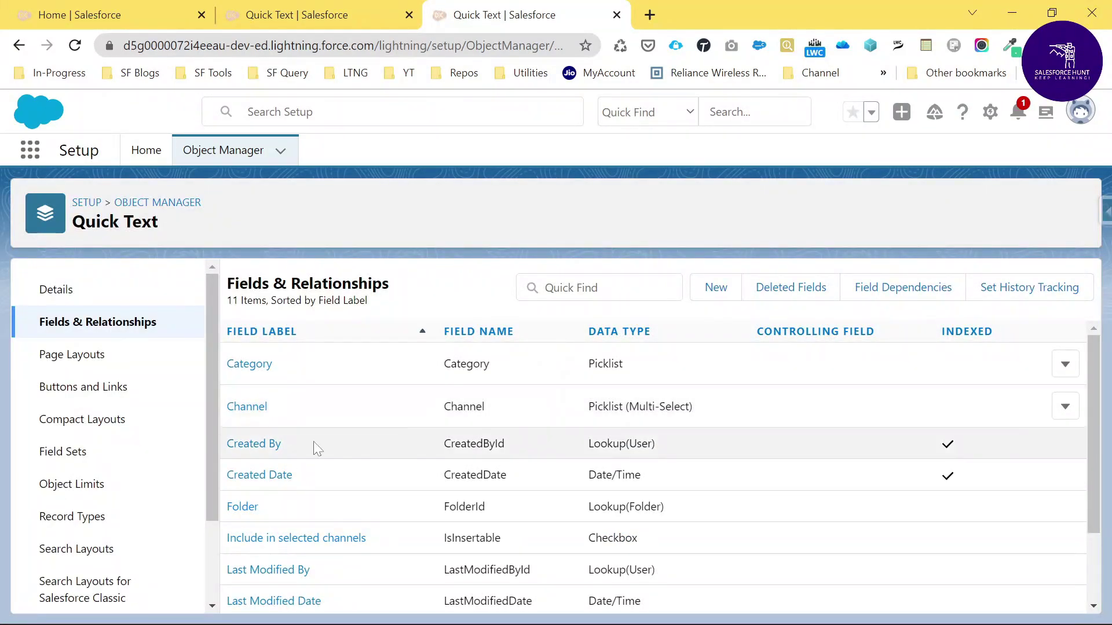
click(250, 365)
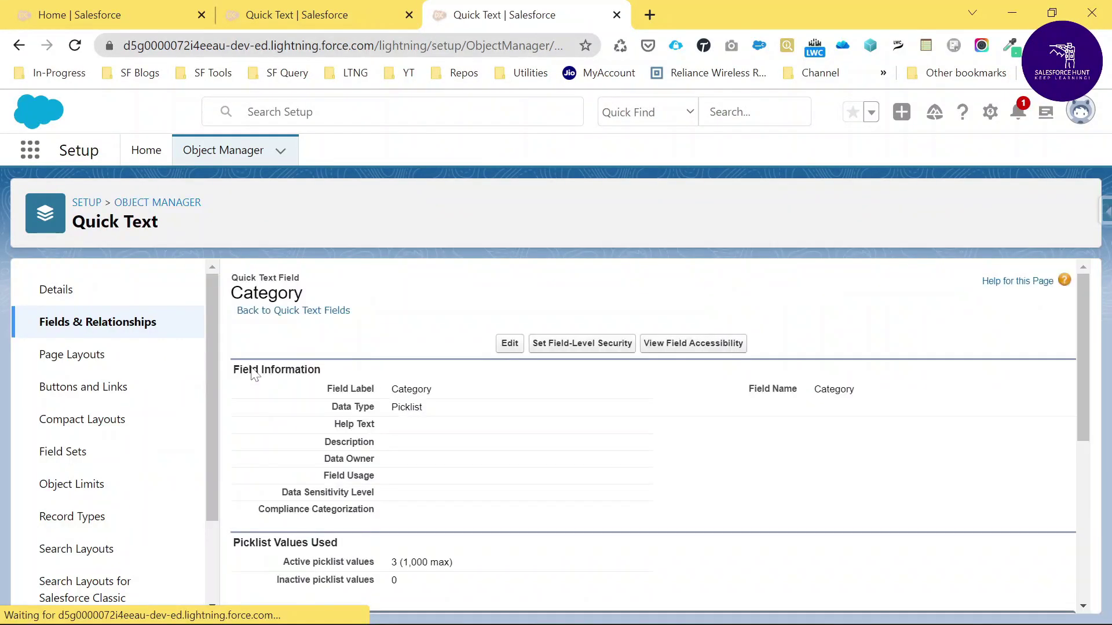
scroll(824, 548, down, 5)
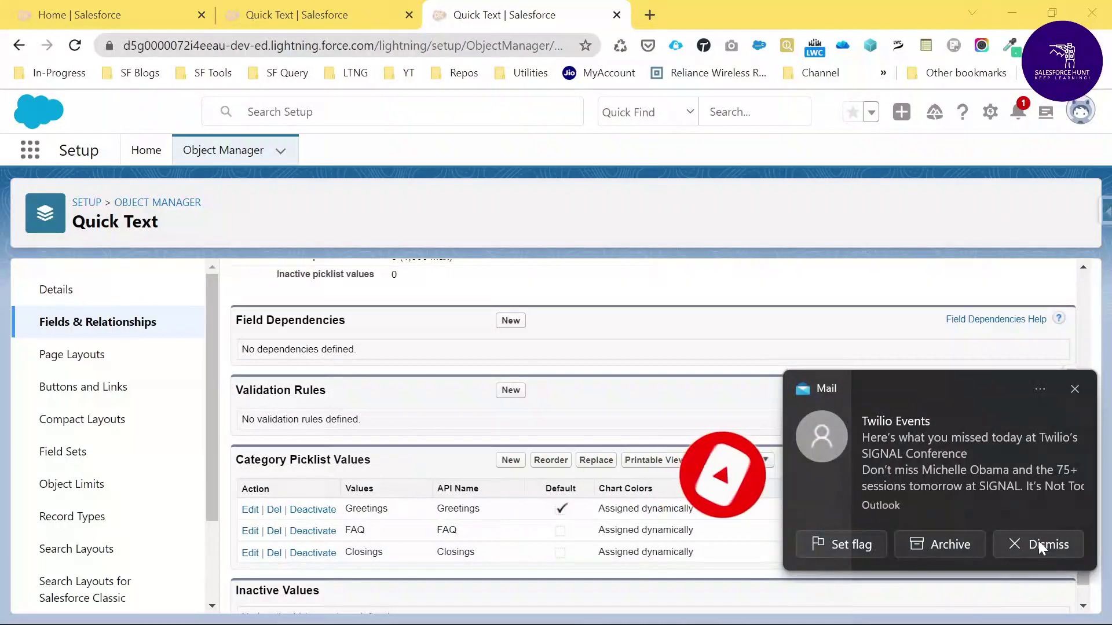
click(1057, 555)
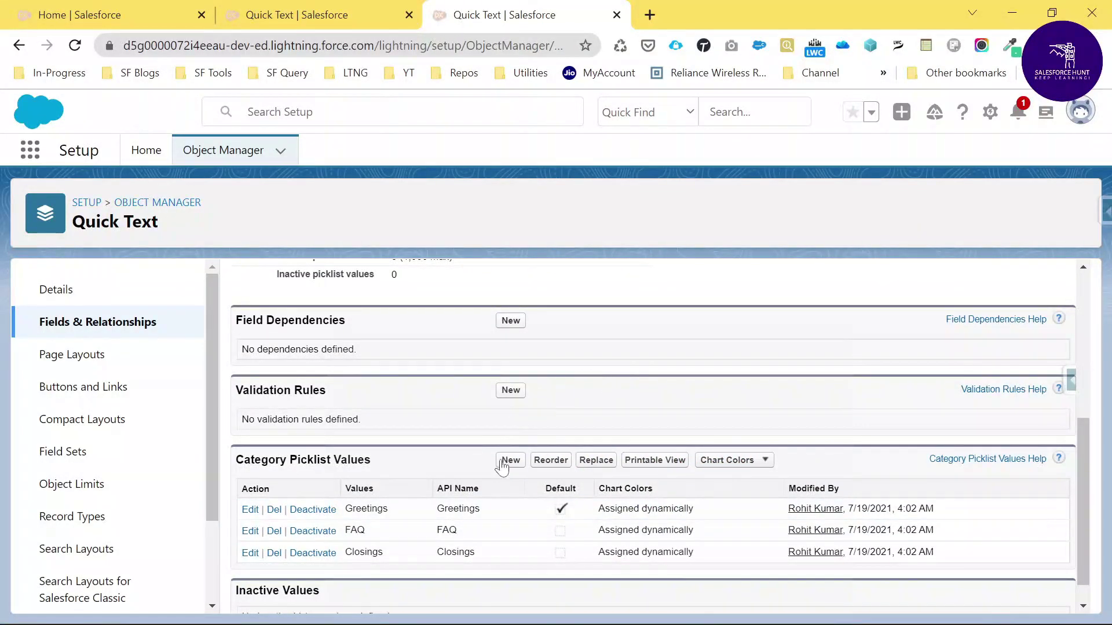
click(512, 466)
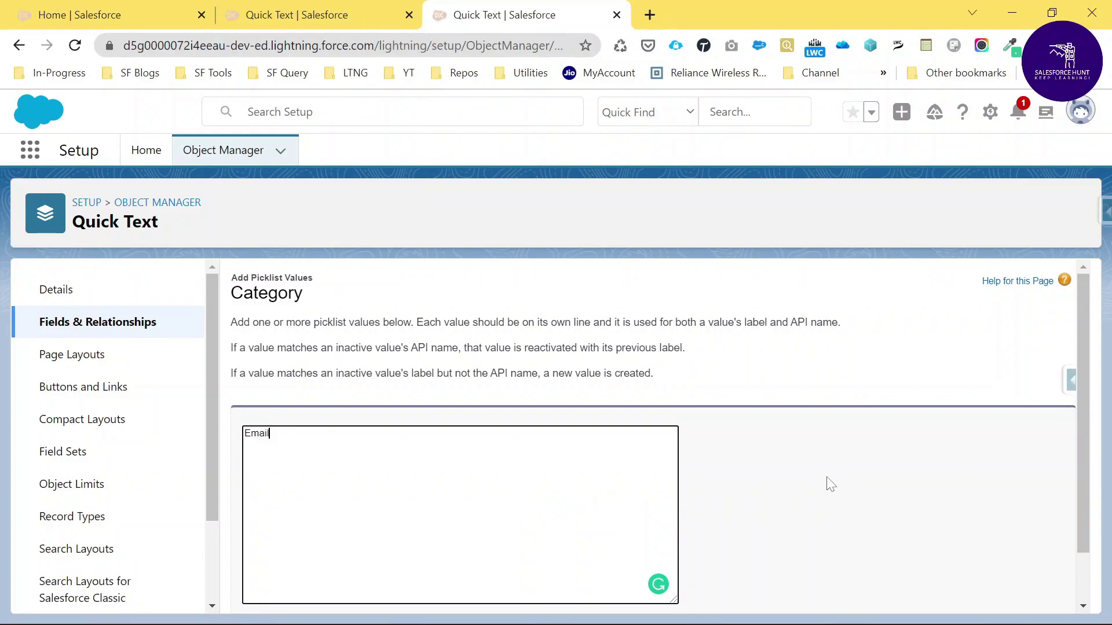
scroll(830, 484, down, 1)
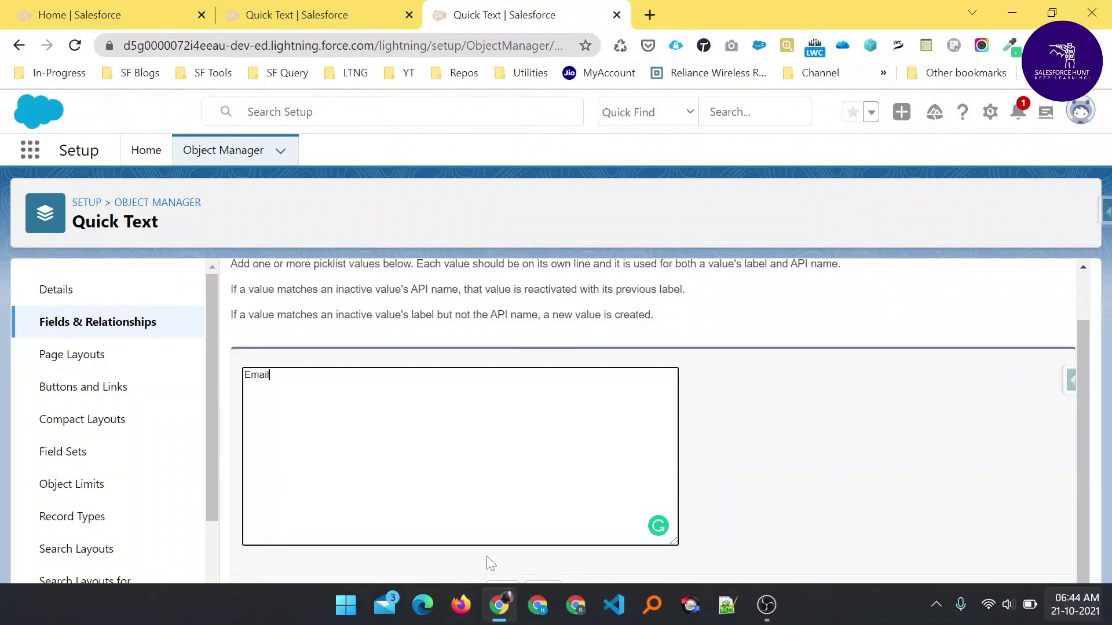
click(501, 591)
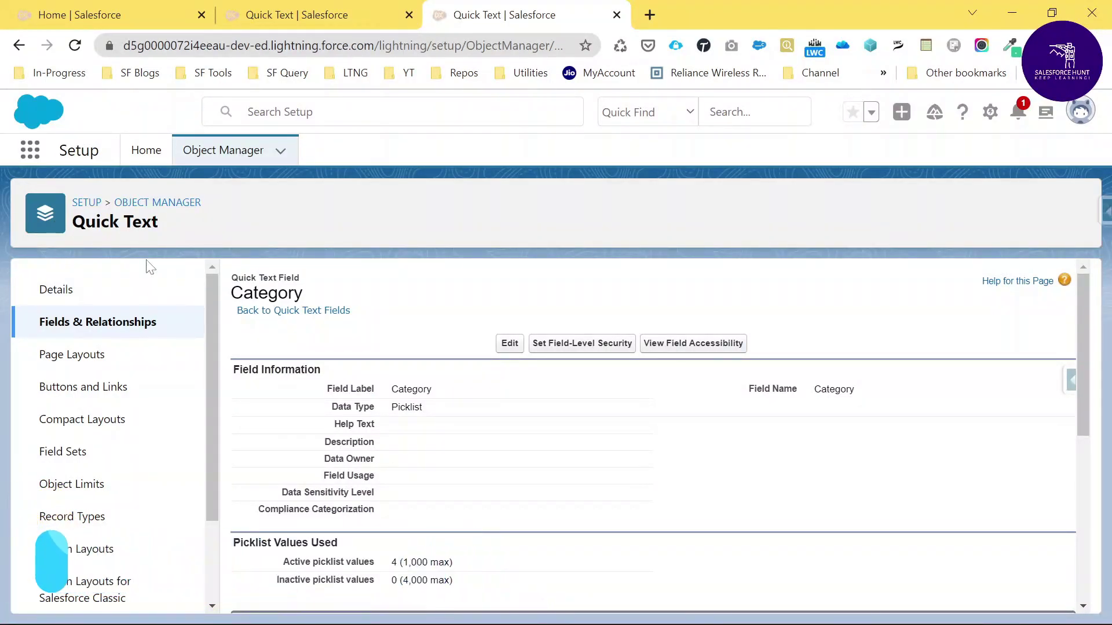
- Leave Setup for the Quick Text item, finding it among the apps and items with "Quick"
click(31, 152)
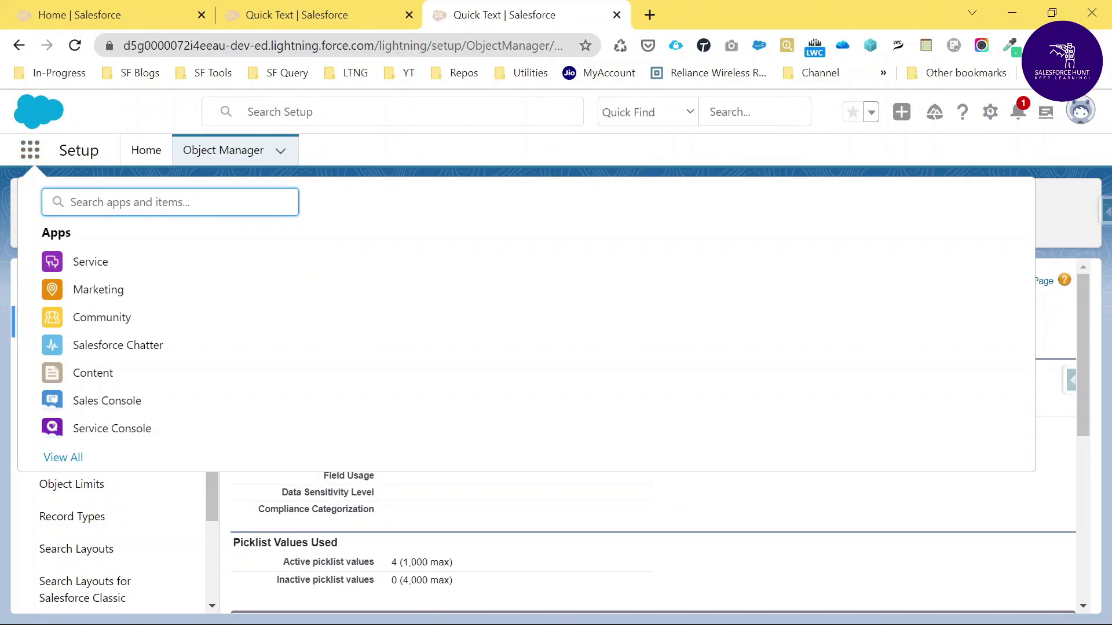
text(Quick)
click(54, 309)
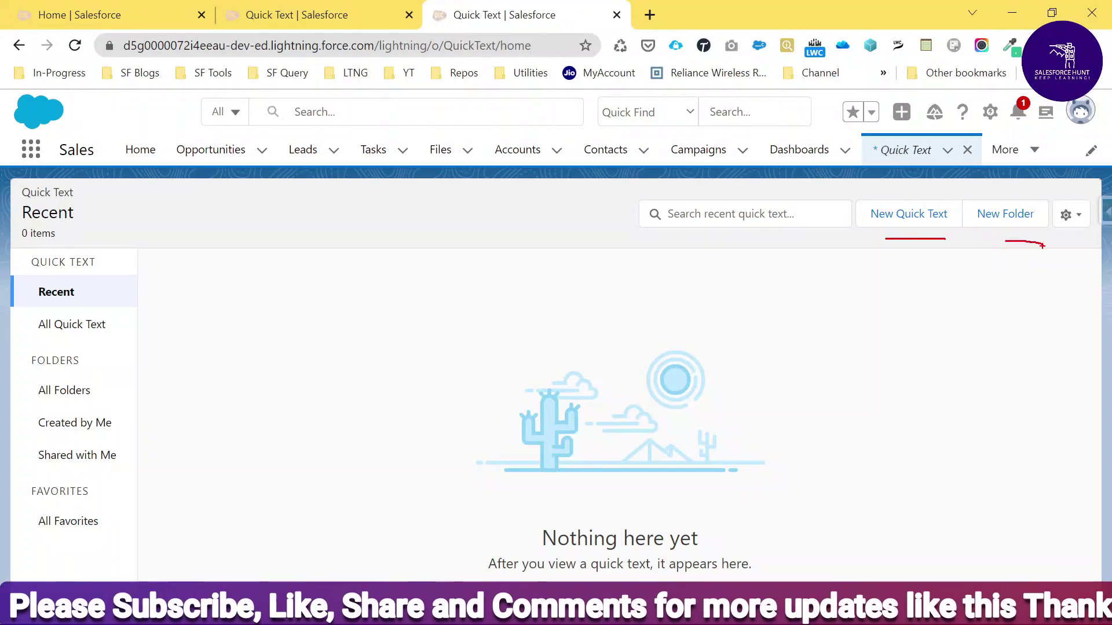
- Start a new quick text named Case Quick Text and insert the Case Number merge field from Case into its message
click(888, 221)
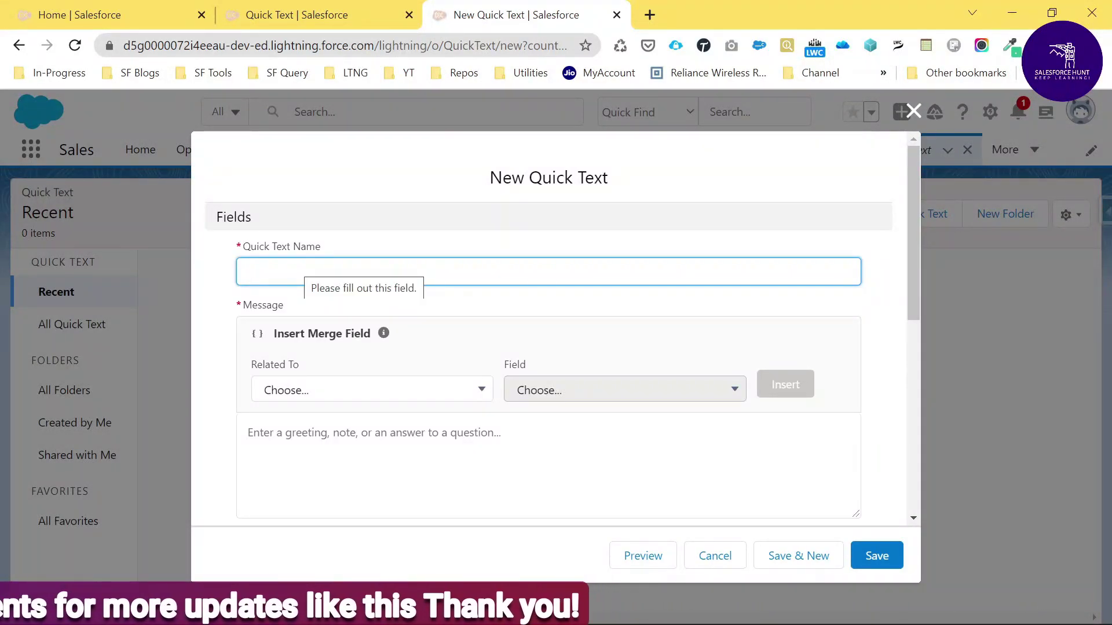
text(Case Quick Text)
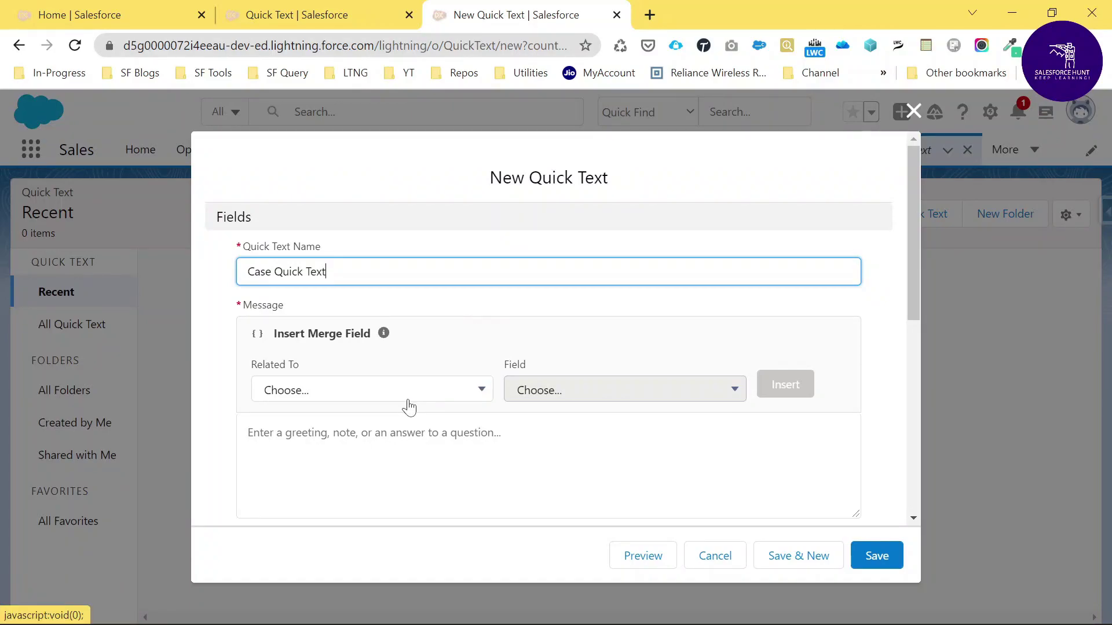
click(428, 401)
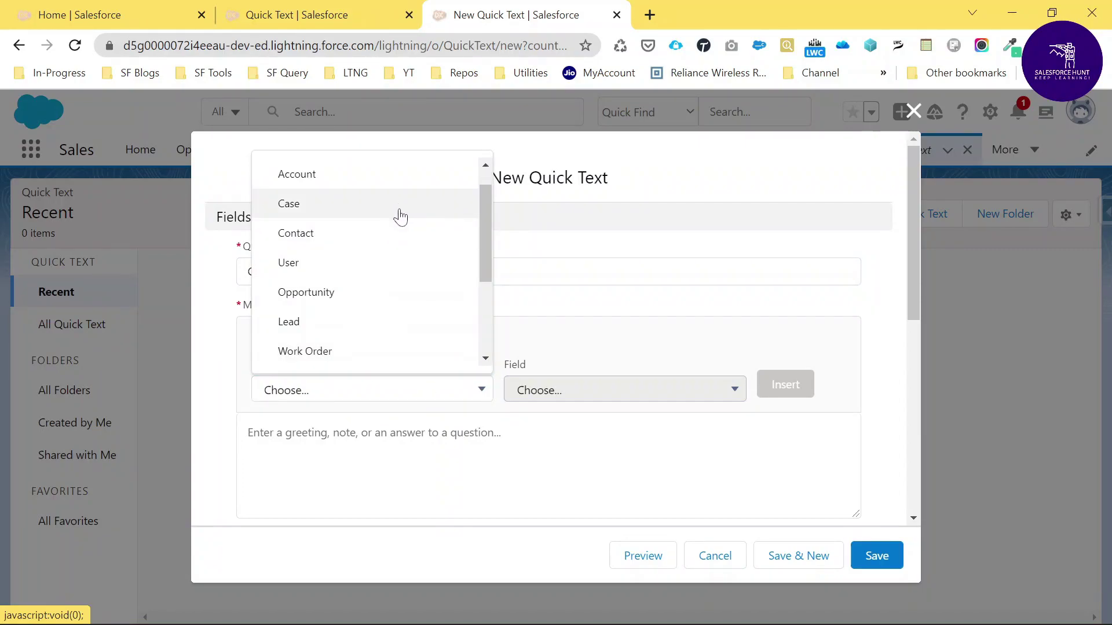
drag(481, 249, 497, 199)
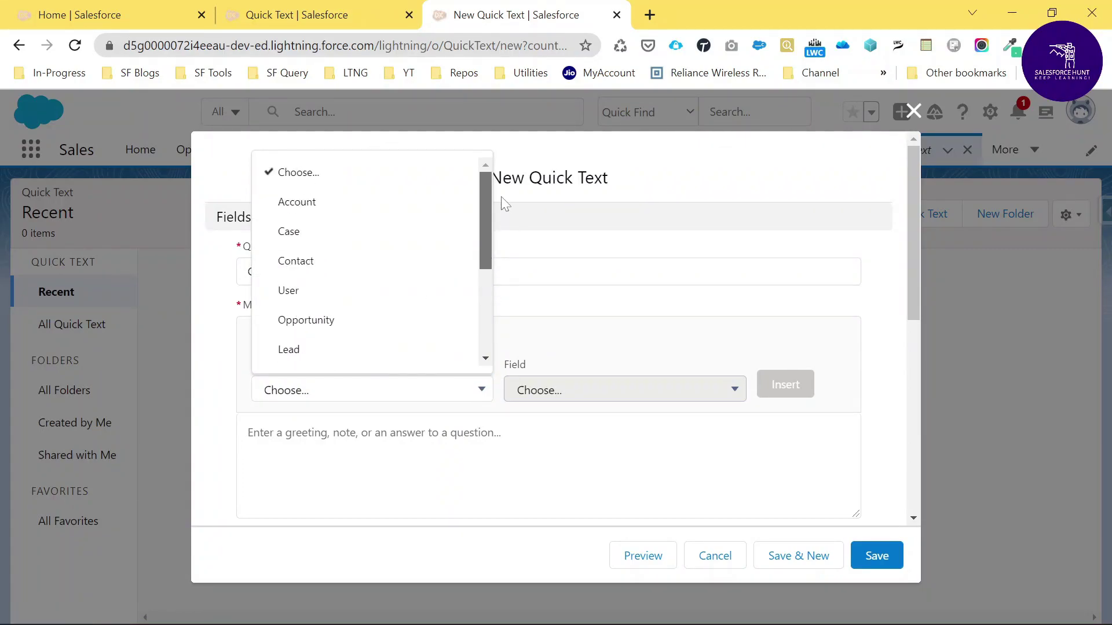
click(334, 243)
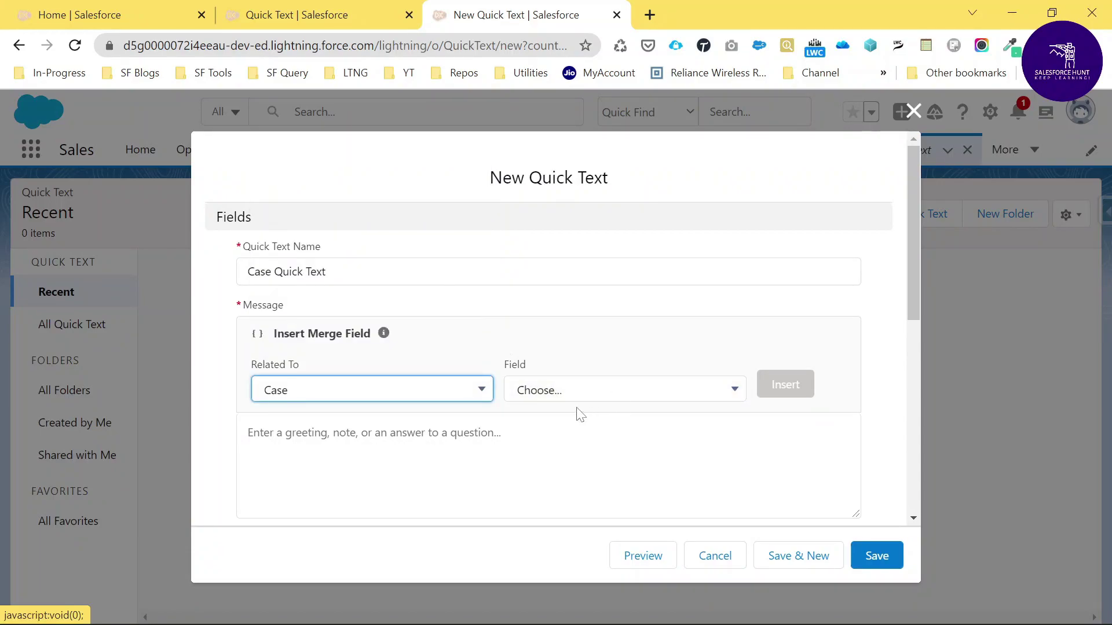
click(538, 399)
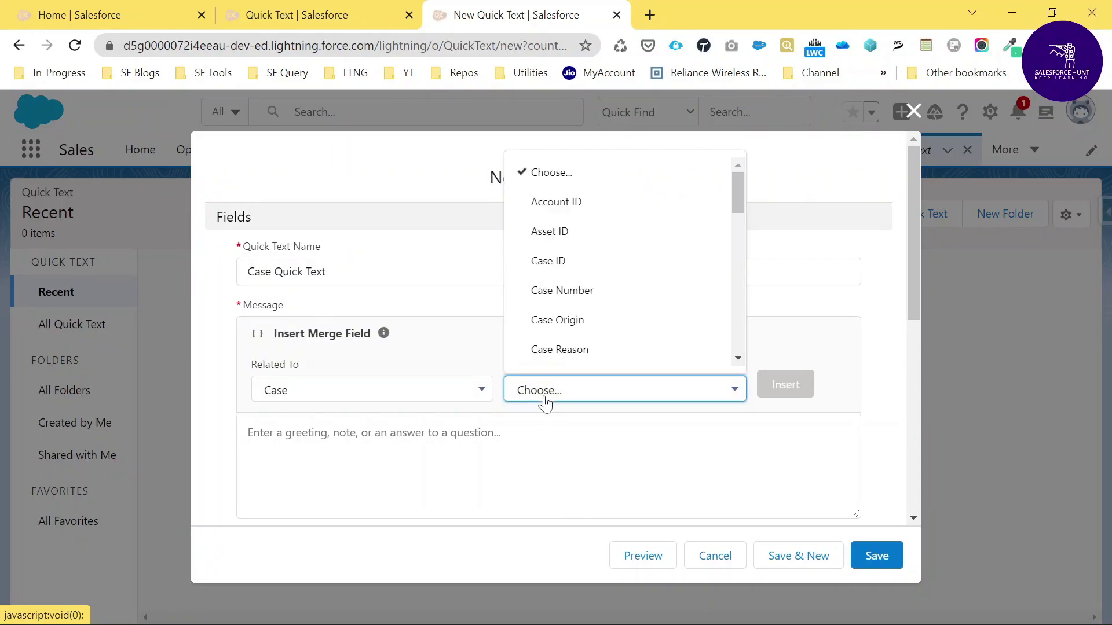
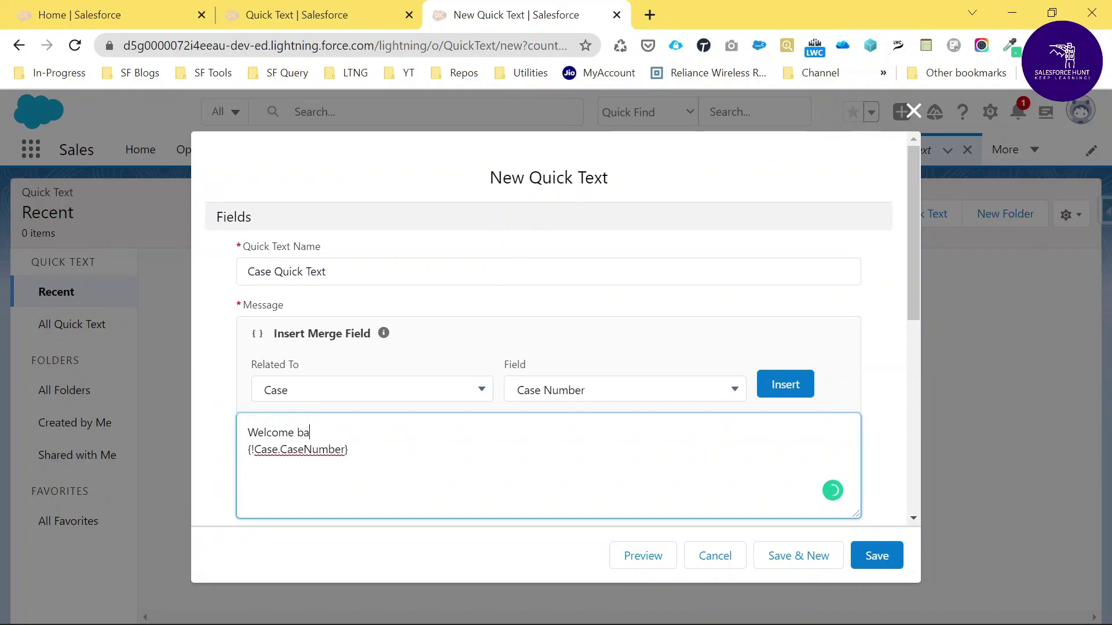
- Complete the message's opening line as "Welcome back this case number" directly before the case number merge field, followed by a blank line
text(this case num)
key(BackSpace)
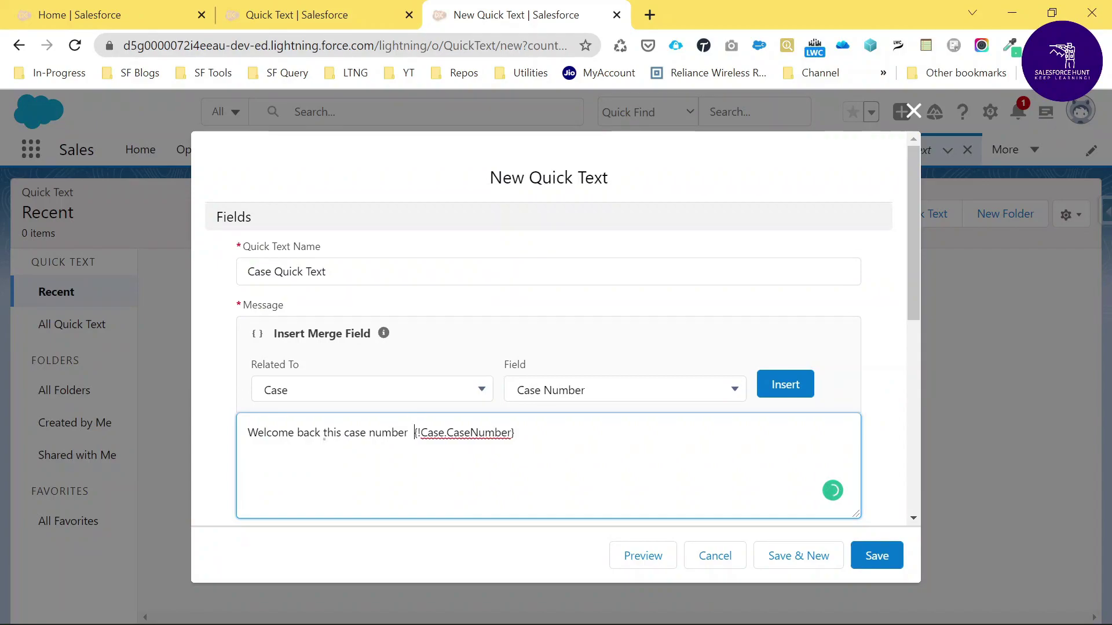
key(Return)
key(Return)
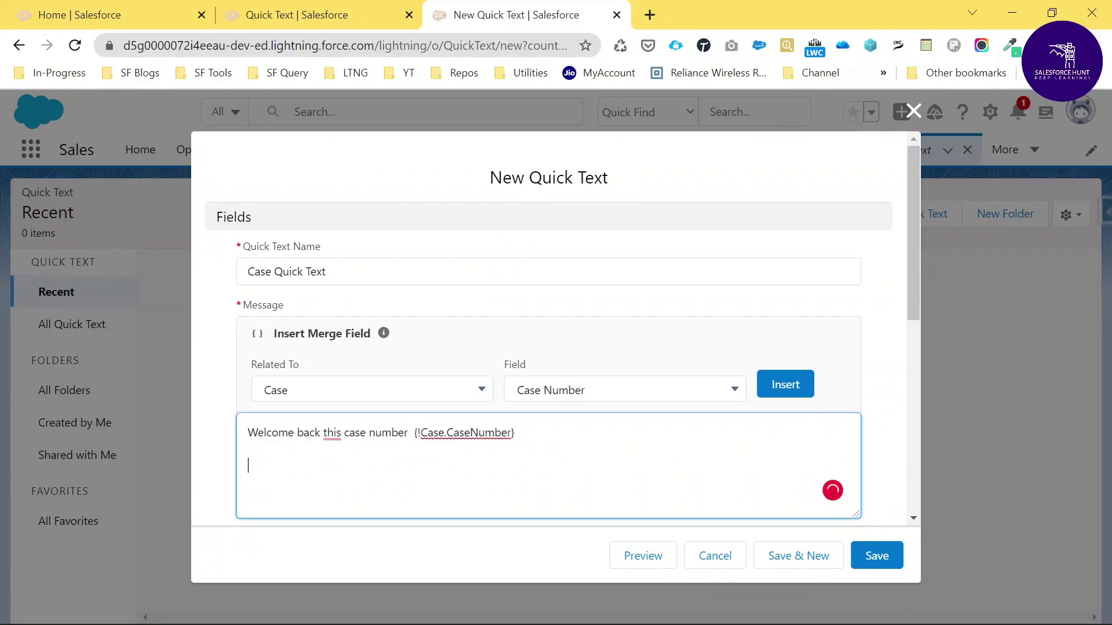
- Add the message lines "this is your case related summary" and "Thanks and Regards", separated by a blank line
text(this is )
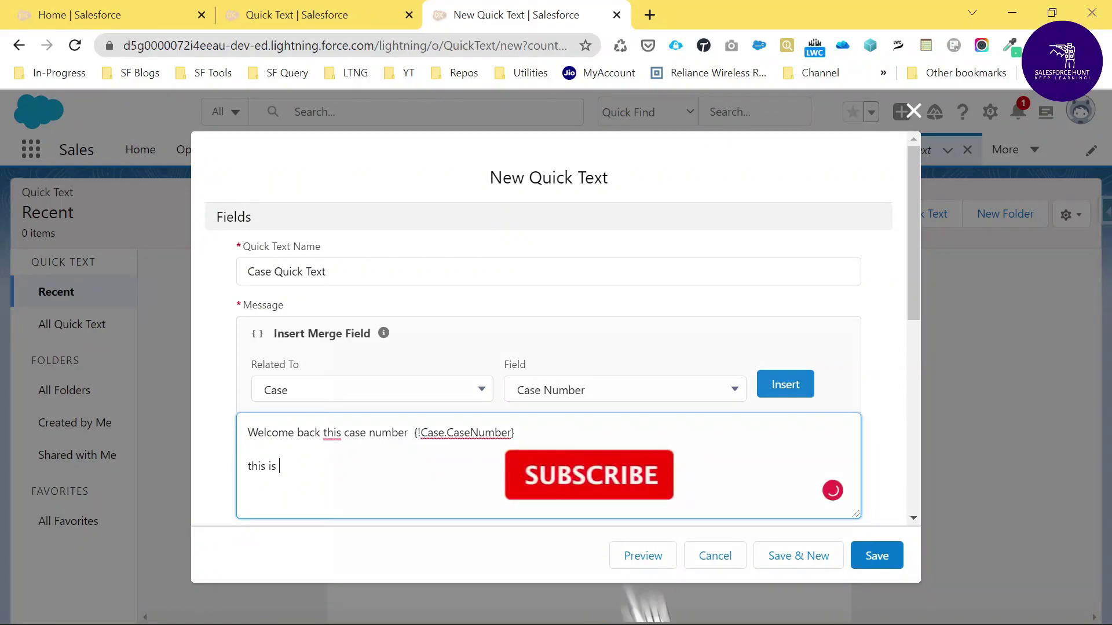
text(your case relate)
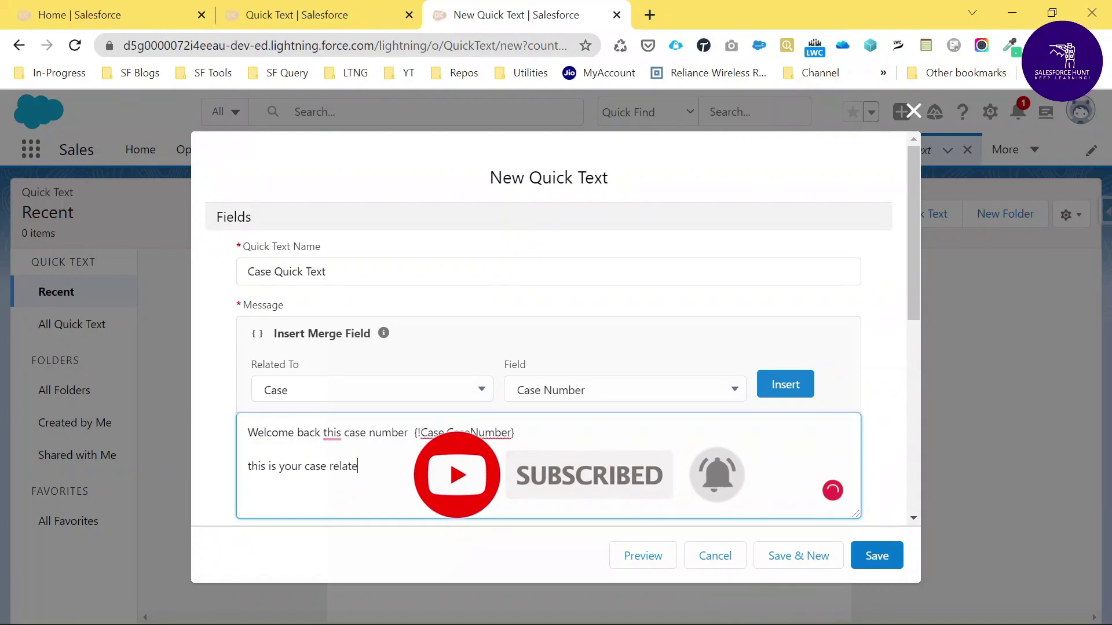
text(d s)
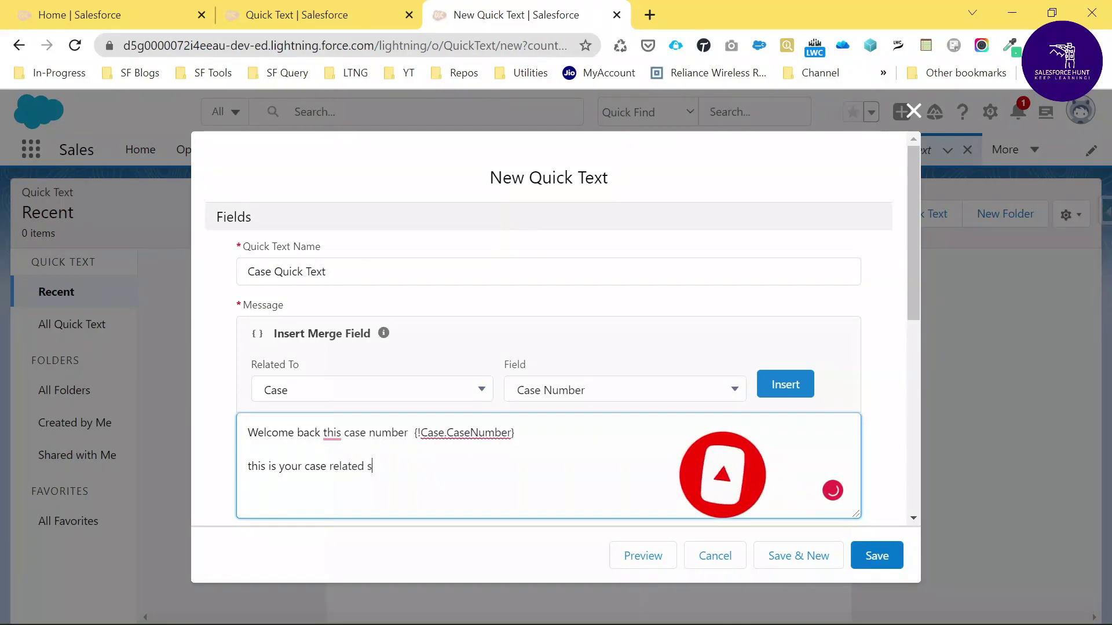
text(ummary)
key(Return)
key(Return)
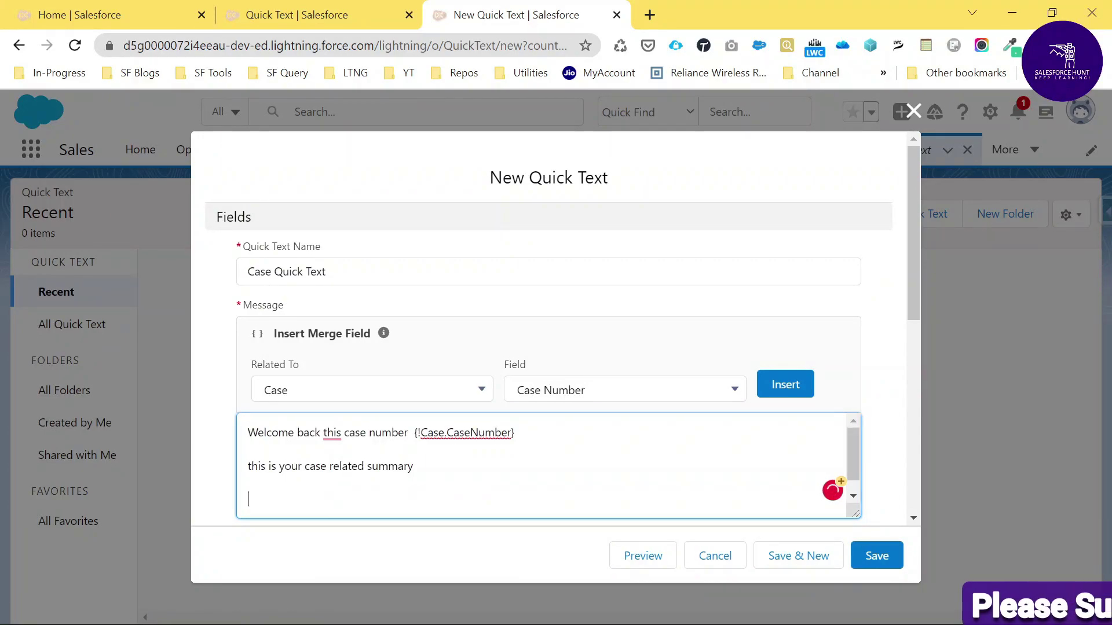
text(Thna)
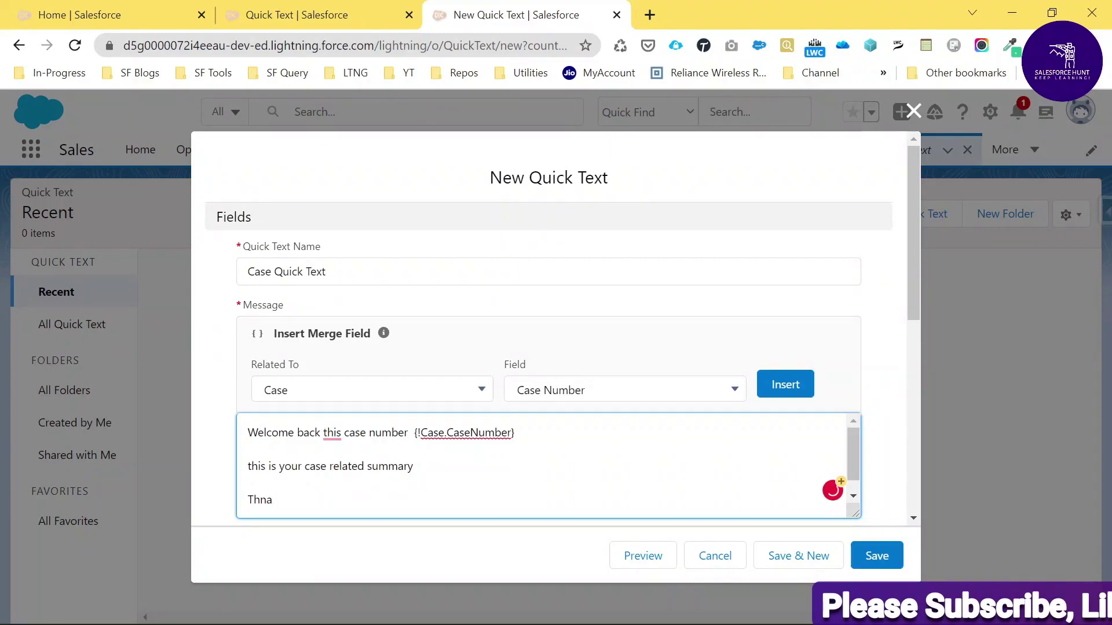
text(ks a)
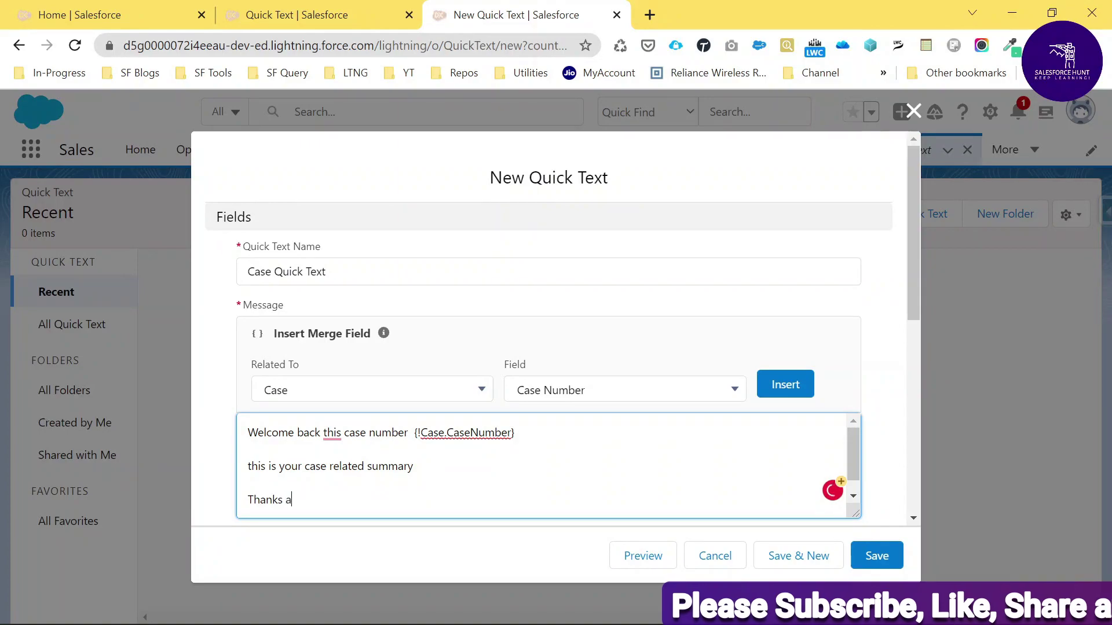
text(nd Regards)
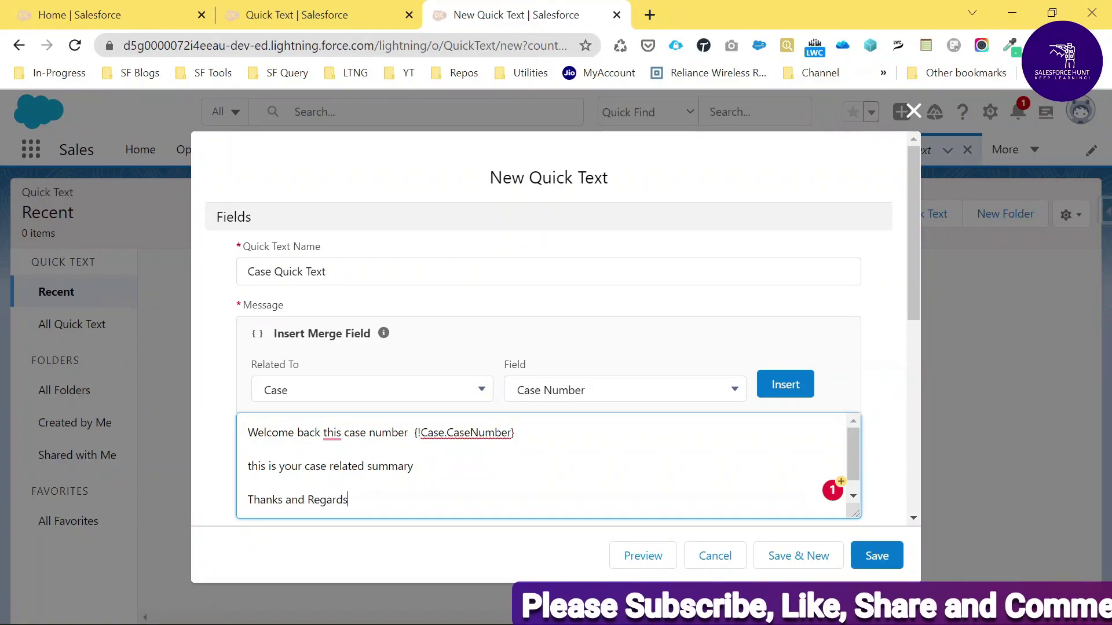
key(Return)
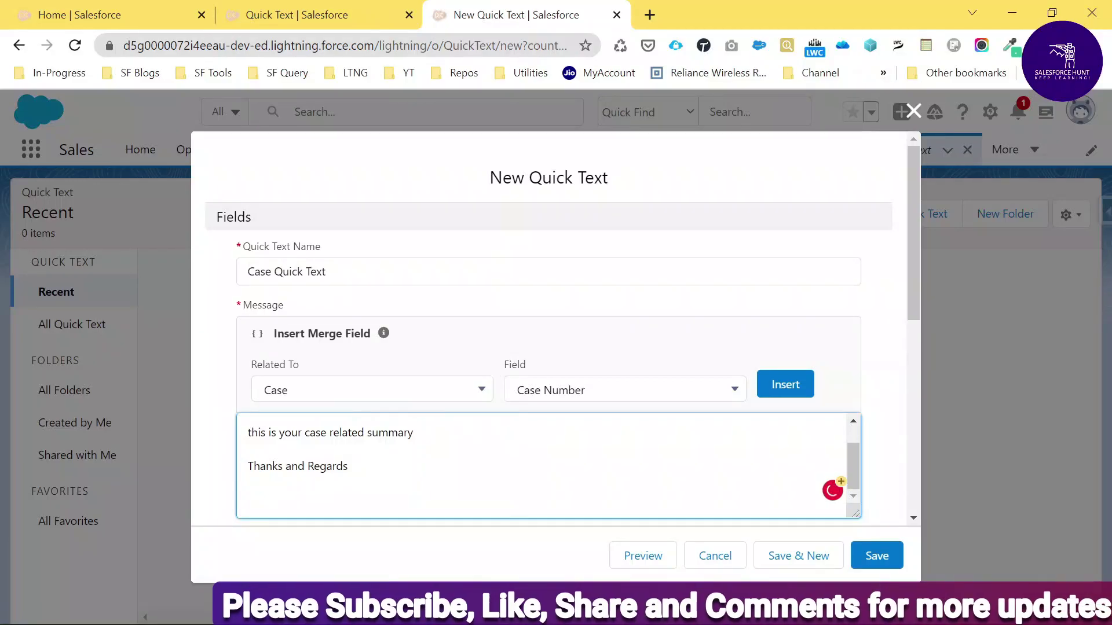
- Insert the User object's Full Name merge field on the line below "Thanks and Regards"
click(340, 396)
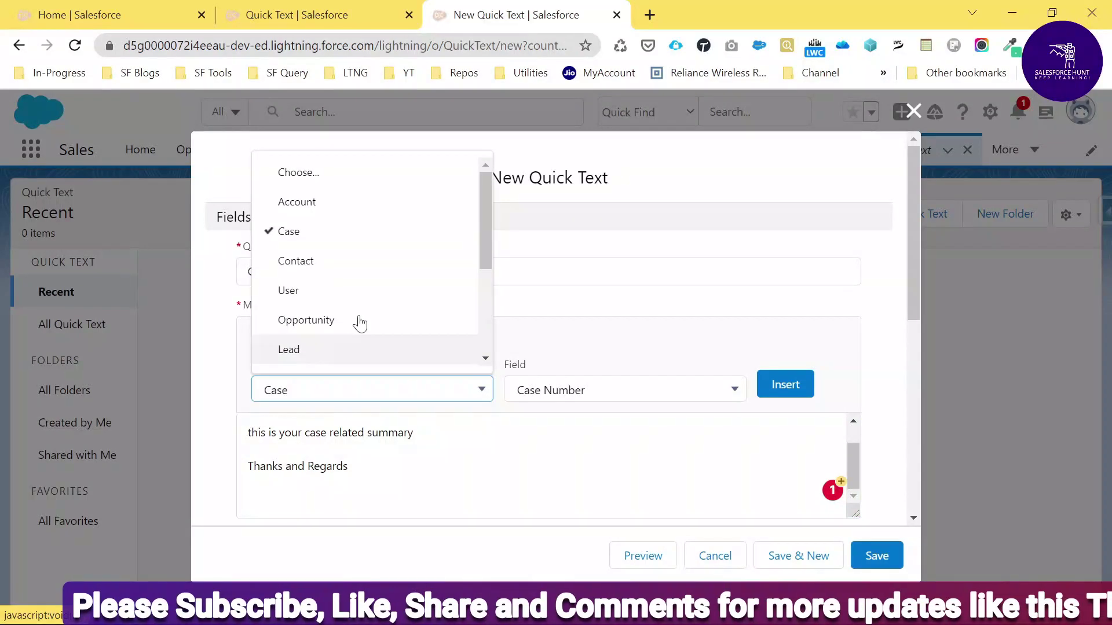
scroll(360, 283, down, 3)
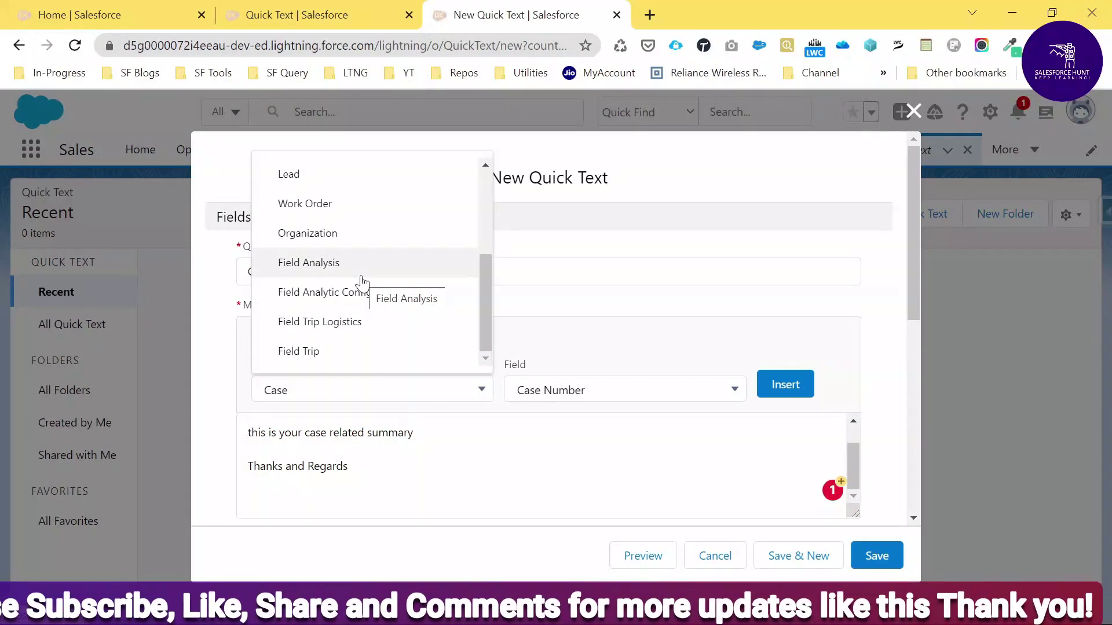
scroll(359, 283, up, 5)
scroll(359, 280, down, 1)
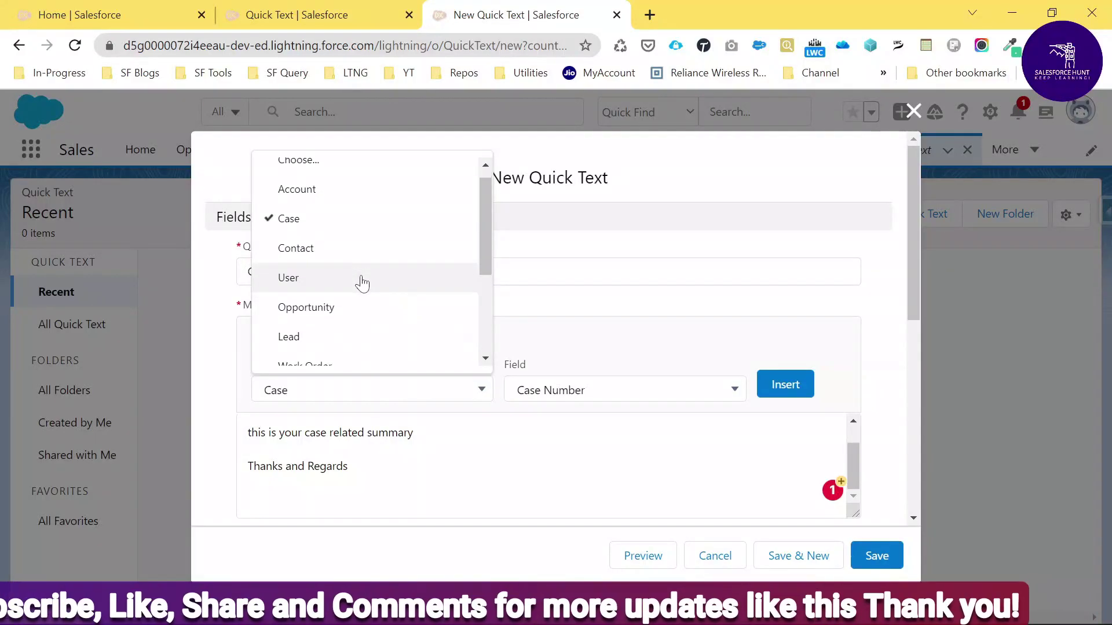
click(300, 268)
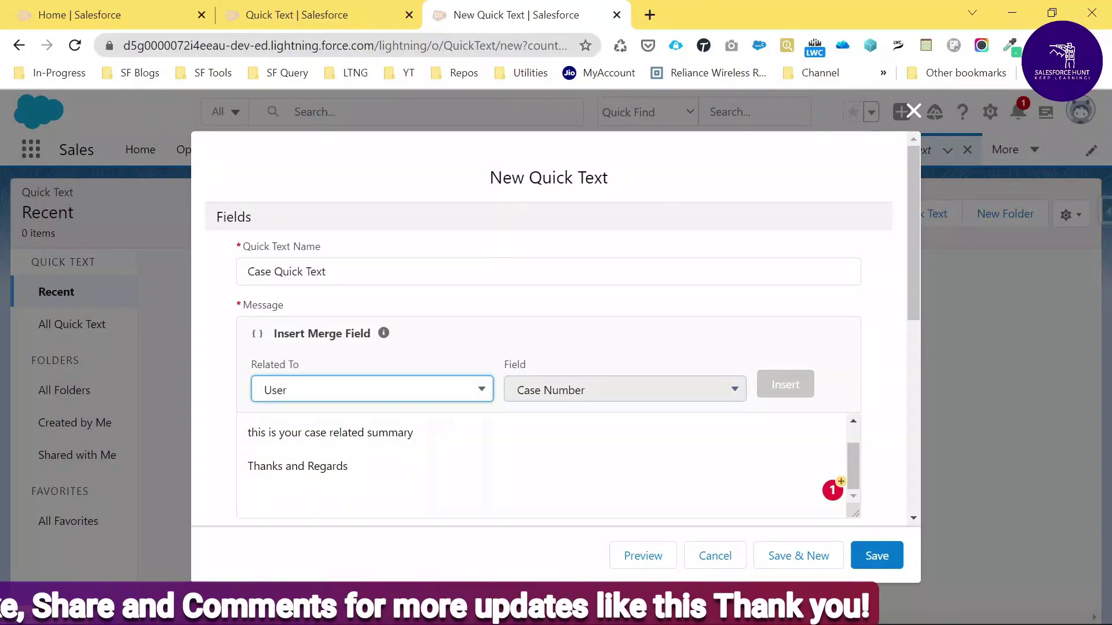
click(596, 392)
scroll(596, 351, down, 4)
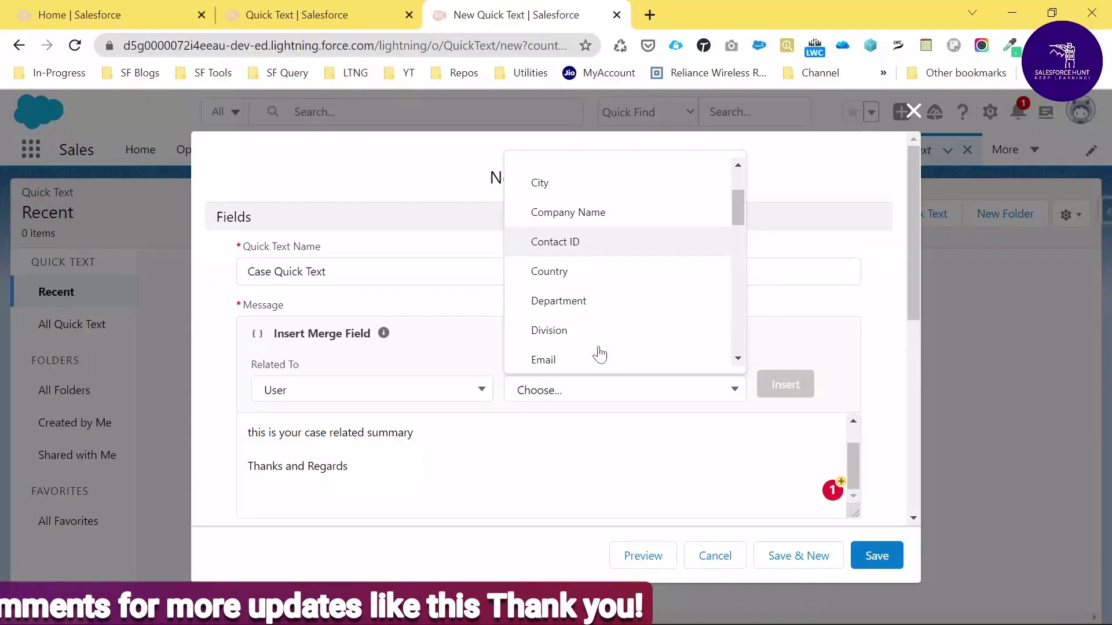
scroll(599, 354, down, 1)
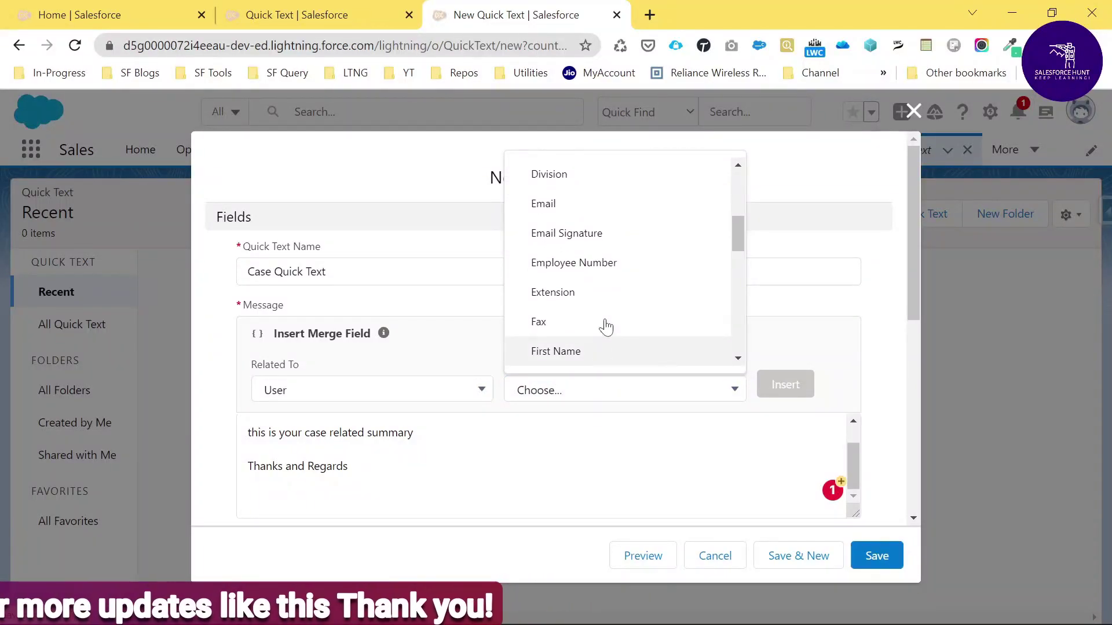
scroll(597, 352, down, 3)
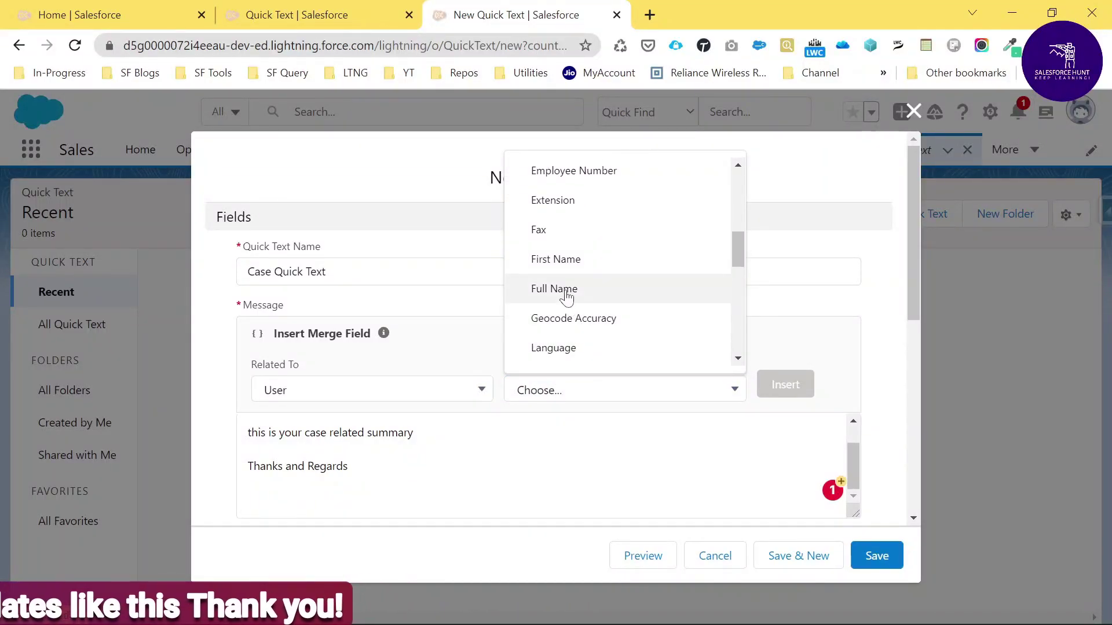
click(565, 291)
click(781, 385)
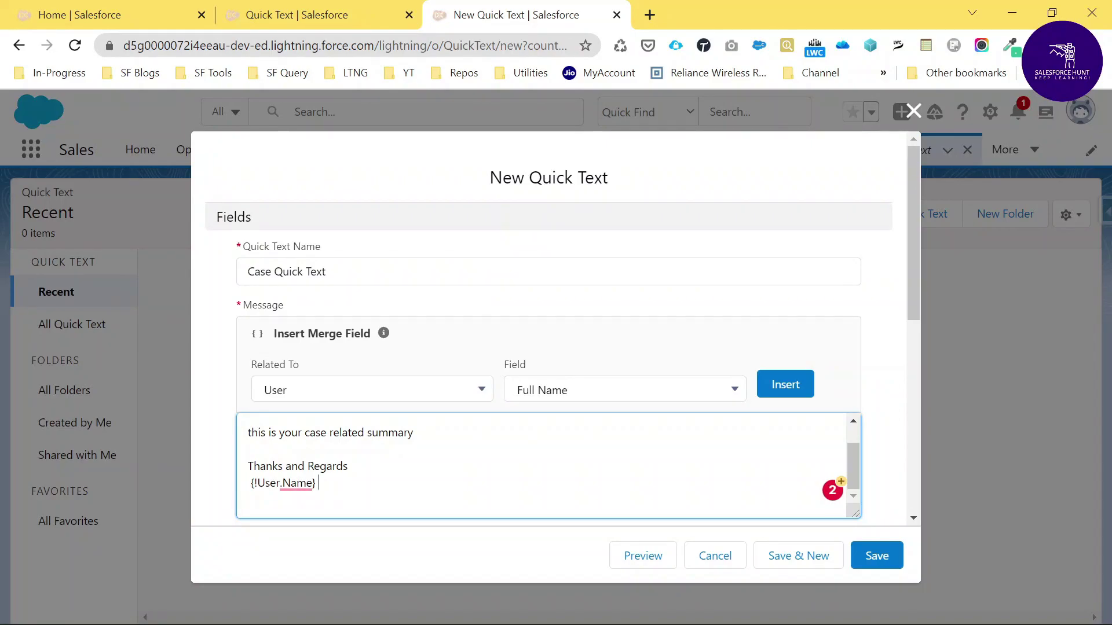
- Create a folder labelled Case Folder and assign it as the quick text's folder
scroll(718, 422, down, 5)
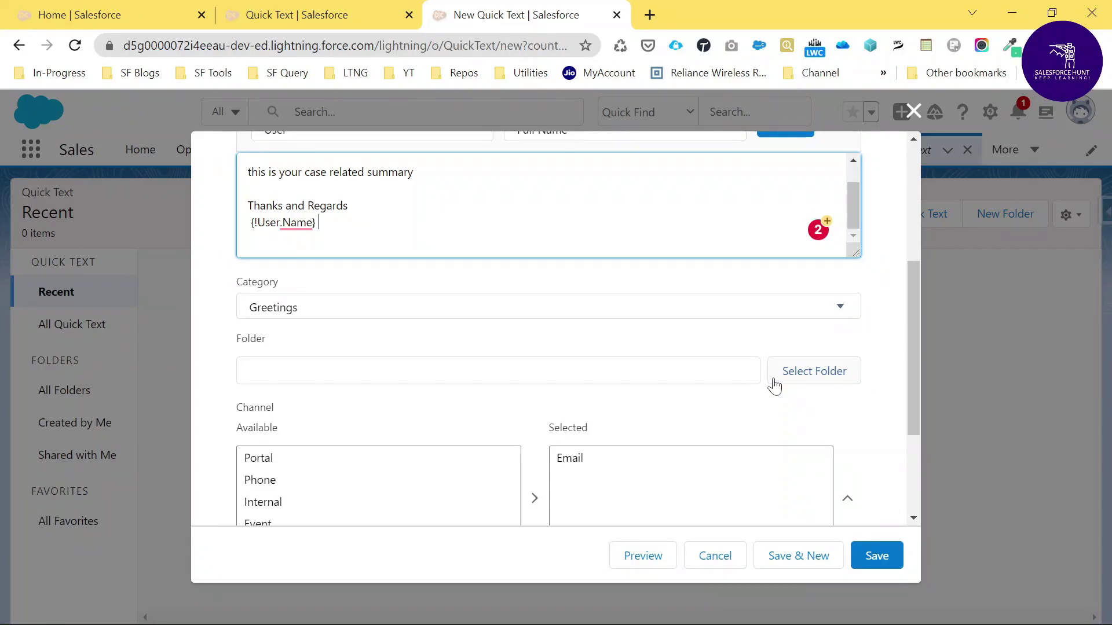
click(823, 371)
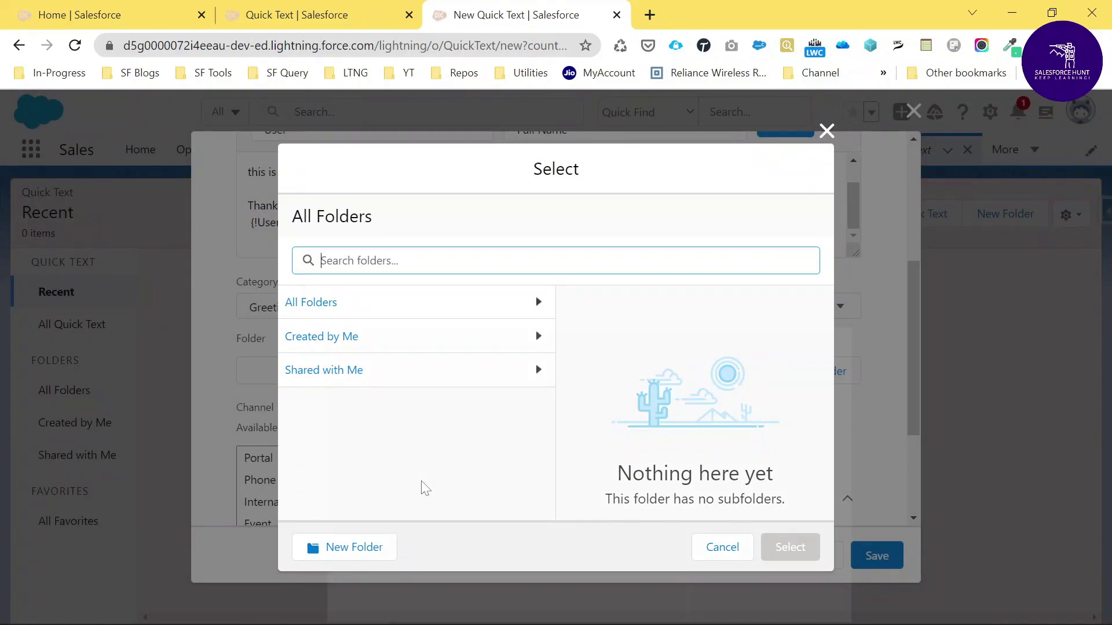
click(346, 549)
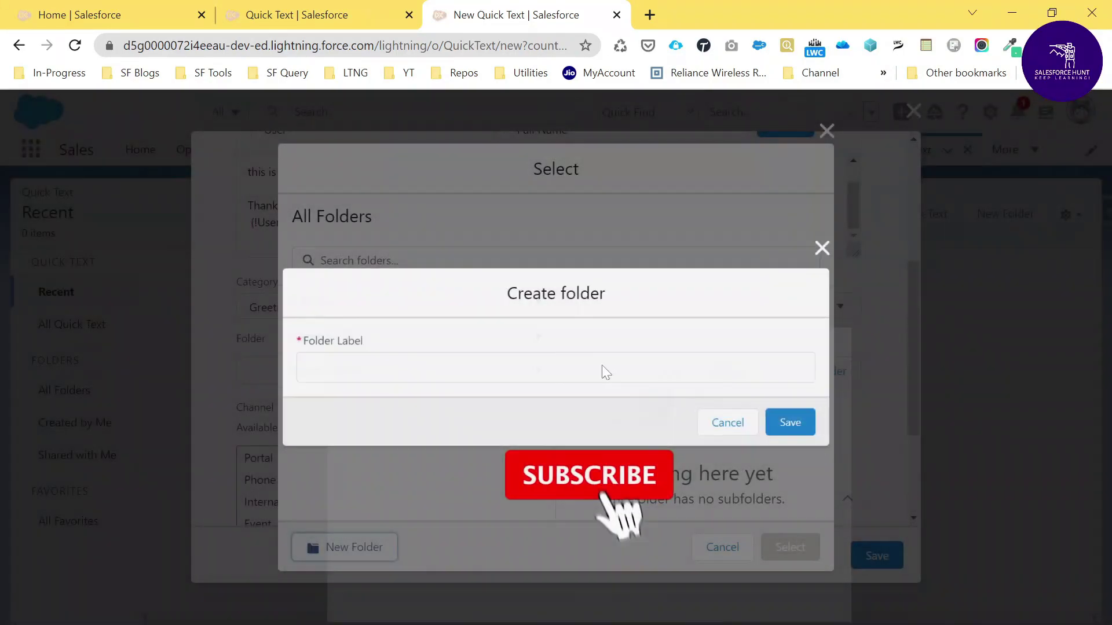
text(Case )
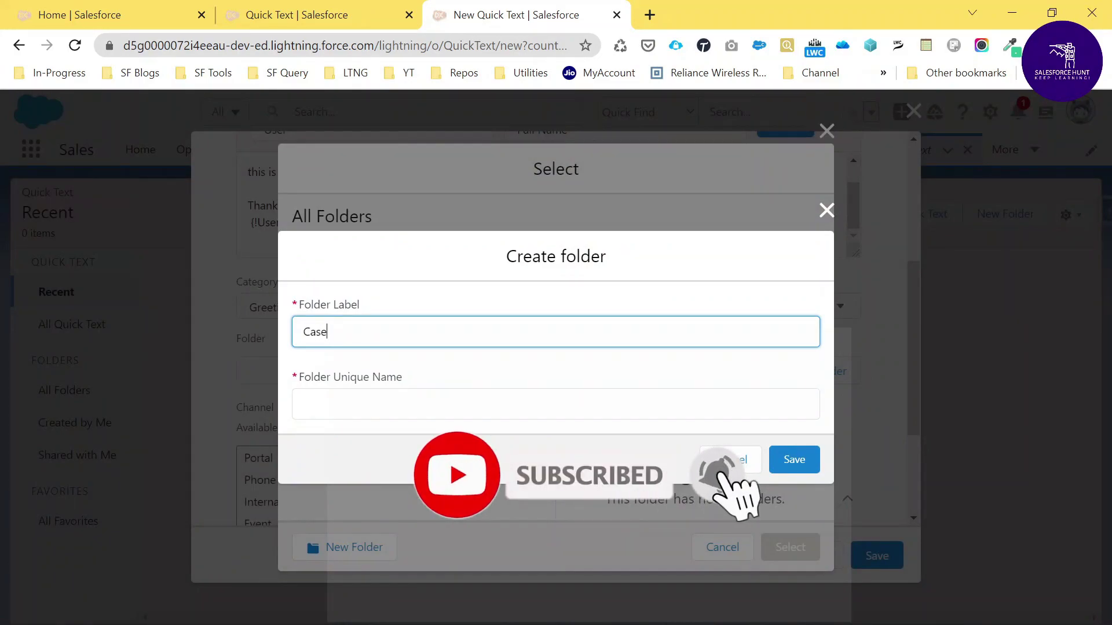
text(Folder)
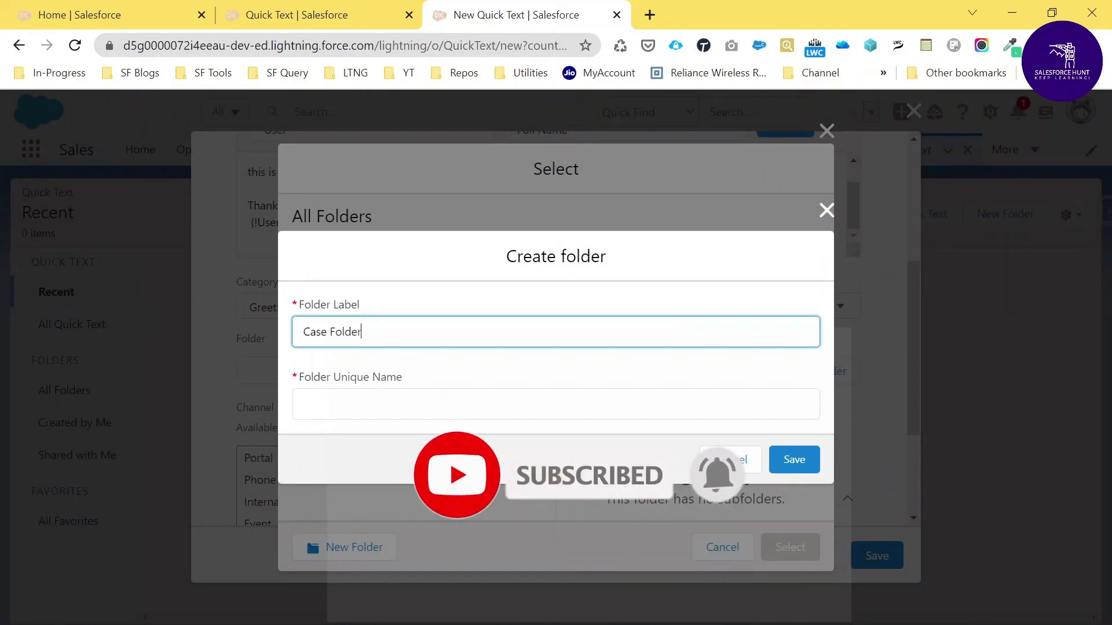
click(359, 404)
click(794, 460)
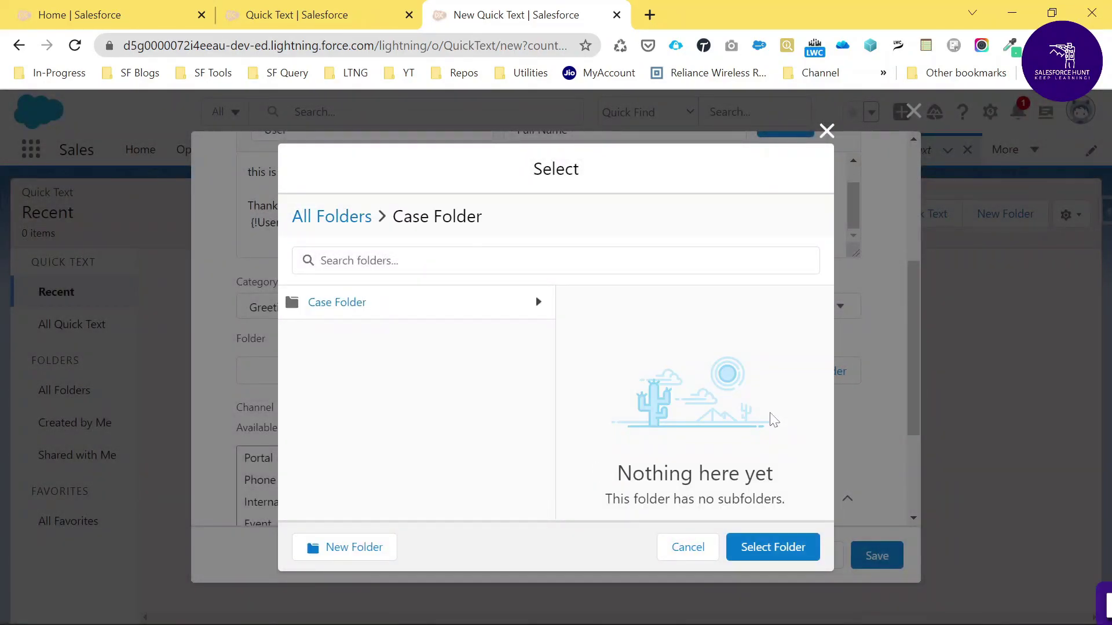
click(411, 304)
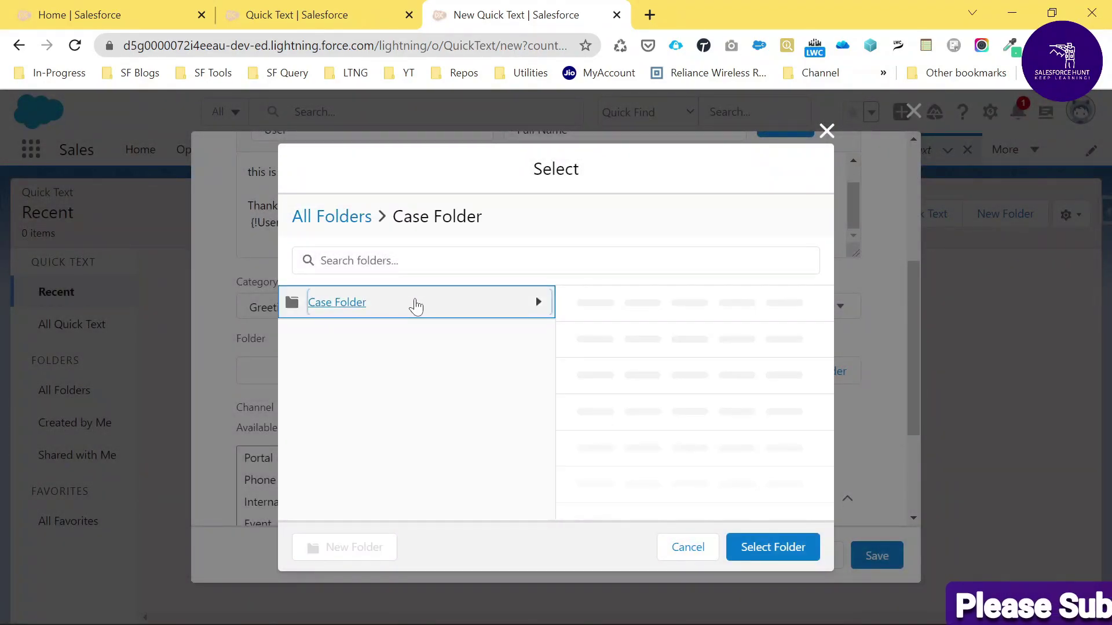
click(753, 545)
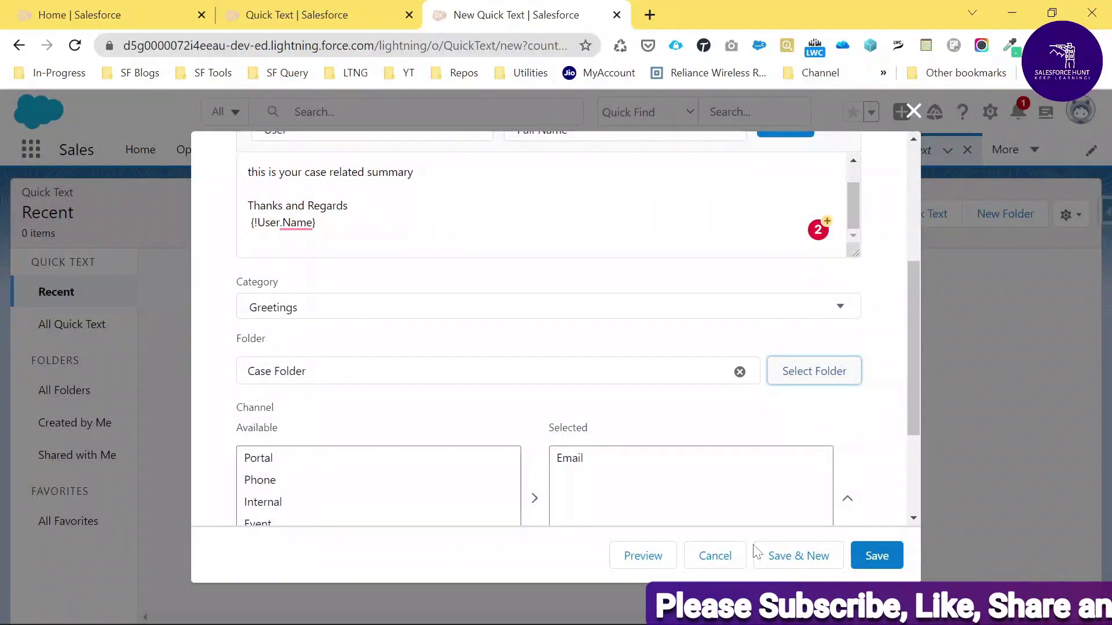
- Add Phone, Event and Task to the quick text's selected channels alongside Email, and save the quick text
scroll(319, 397, down, 2)
scroll(319, 397, down, 1)
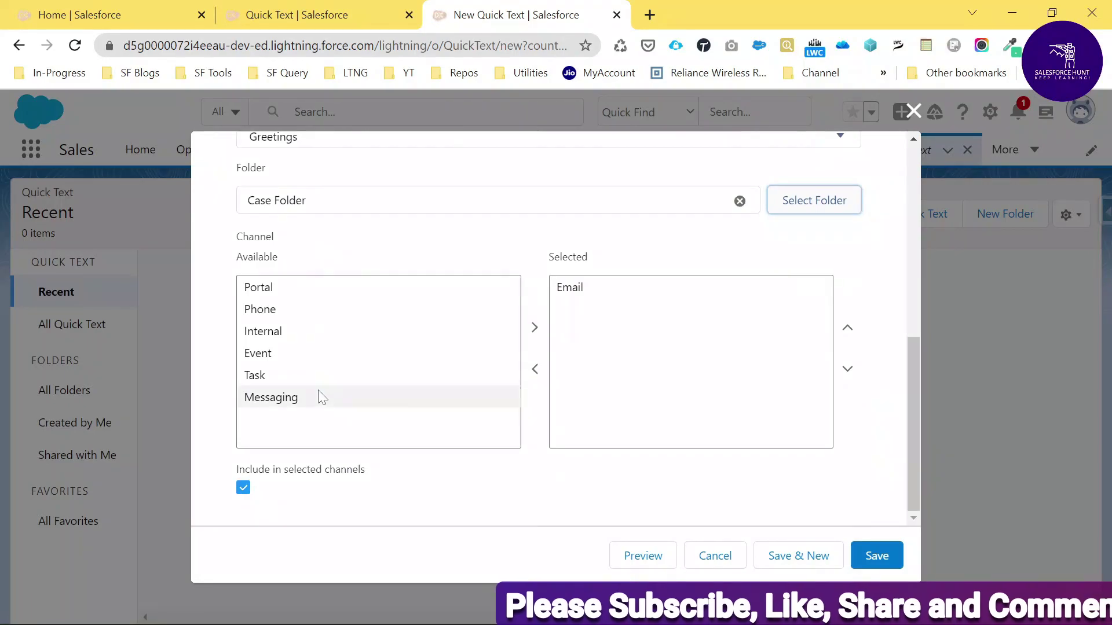
click(266, 309)
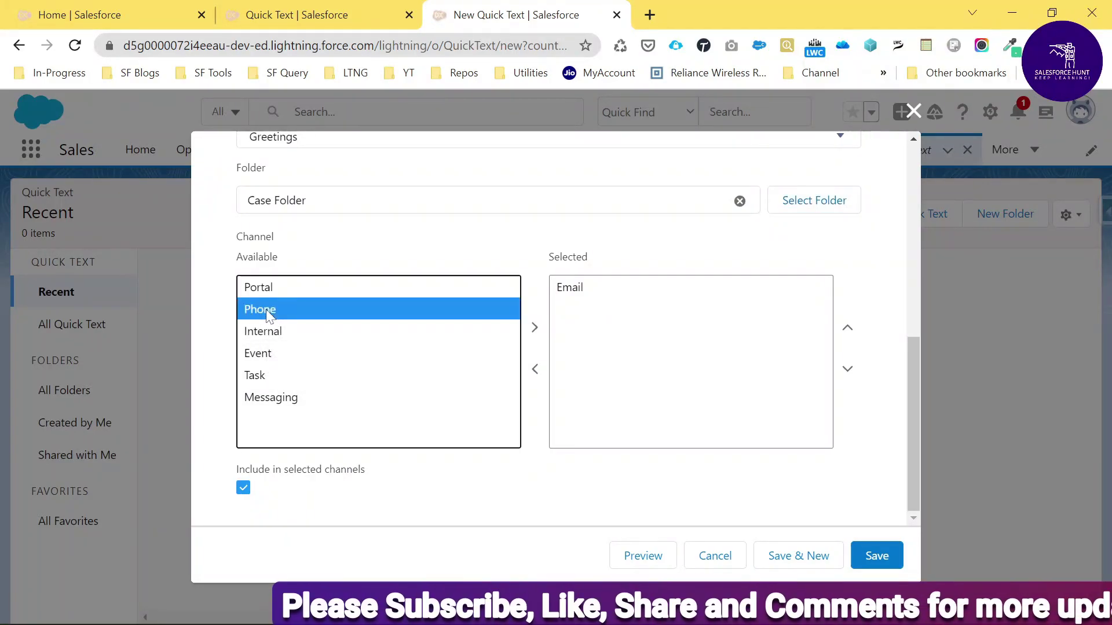
ctrl+click(264, 354)
ctrl+click(266, 375)
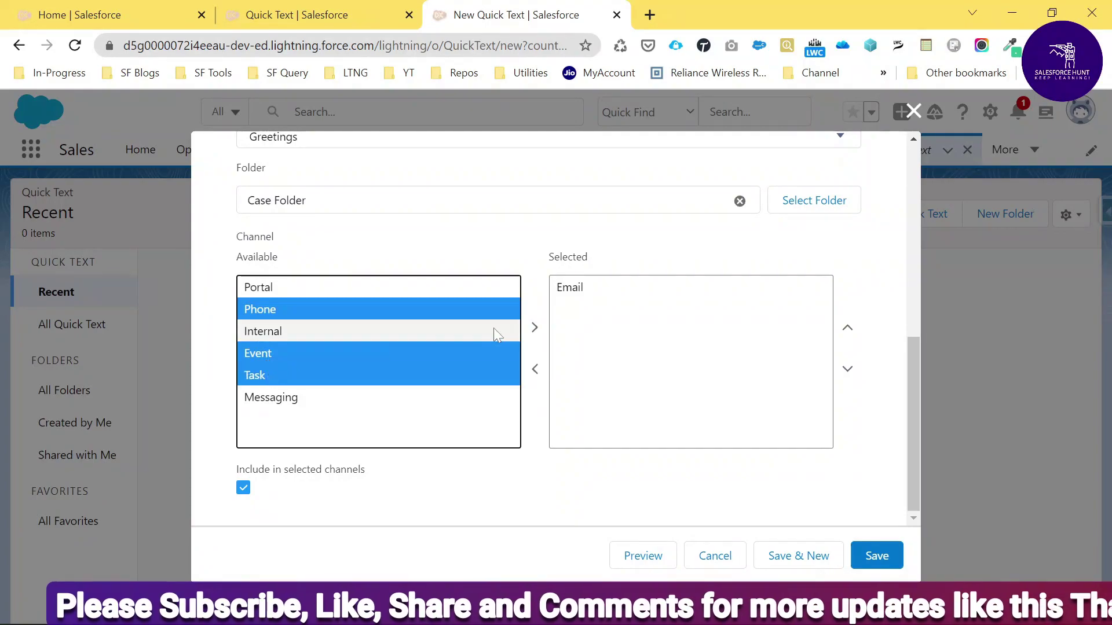
click(533, 328)
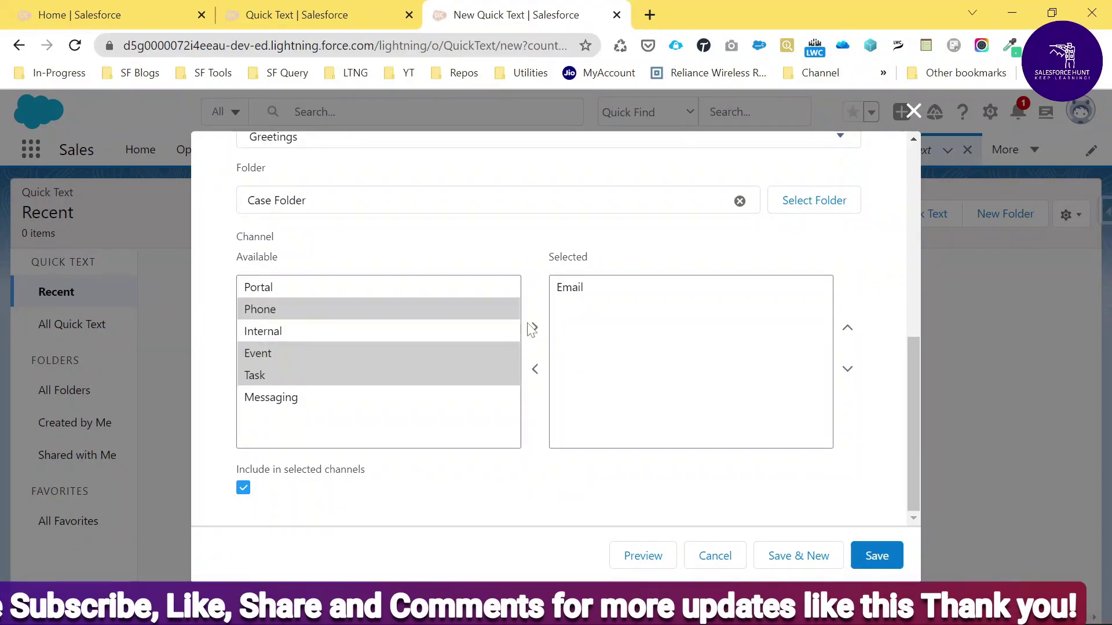
click(535, 328)
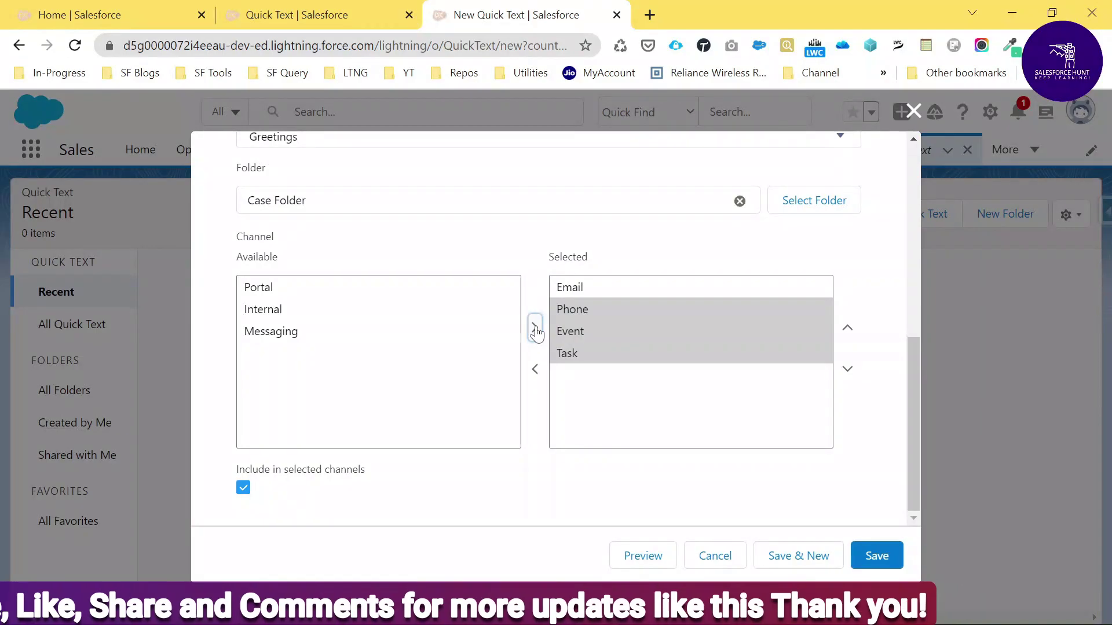
click(890, 557)
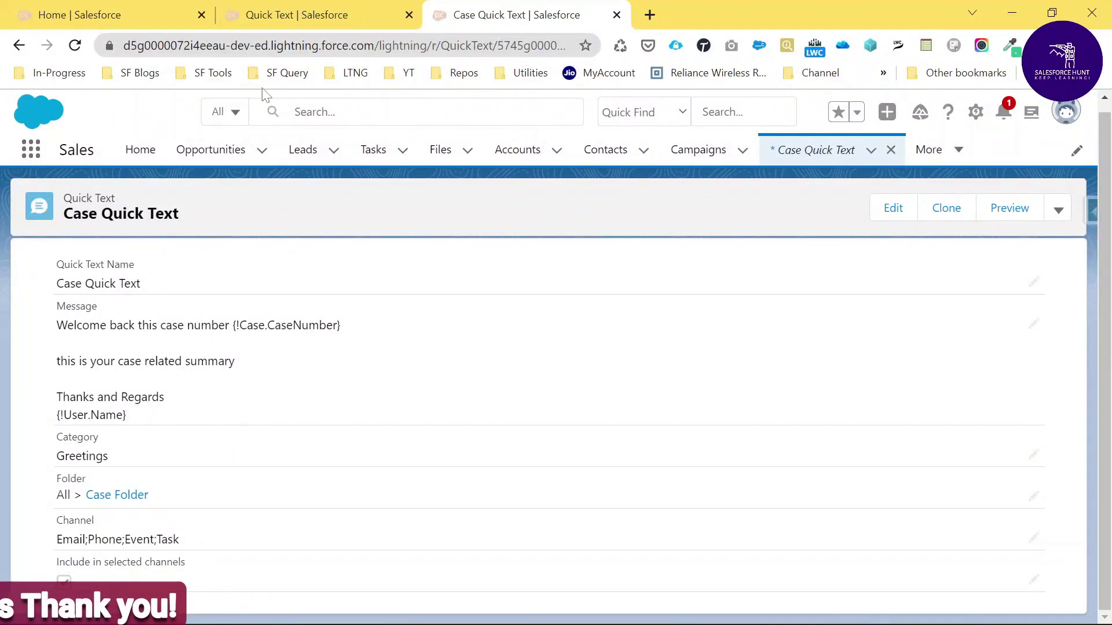
- Switch to the Sales app's Home browser tab and open the Cases list there
click(73, 12)
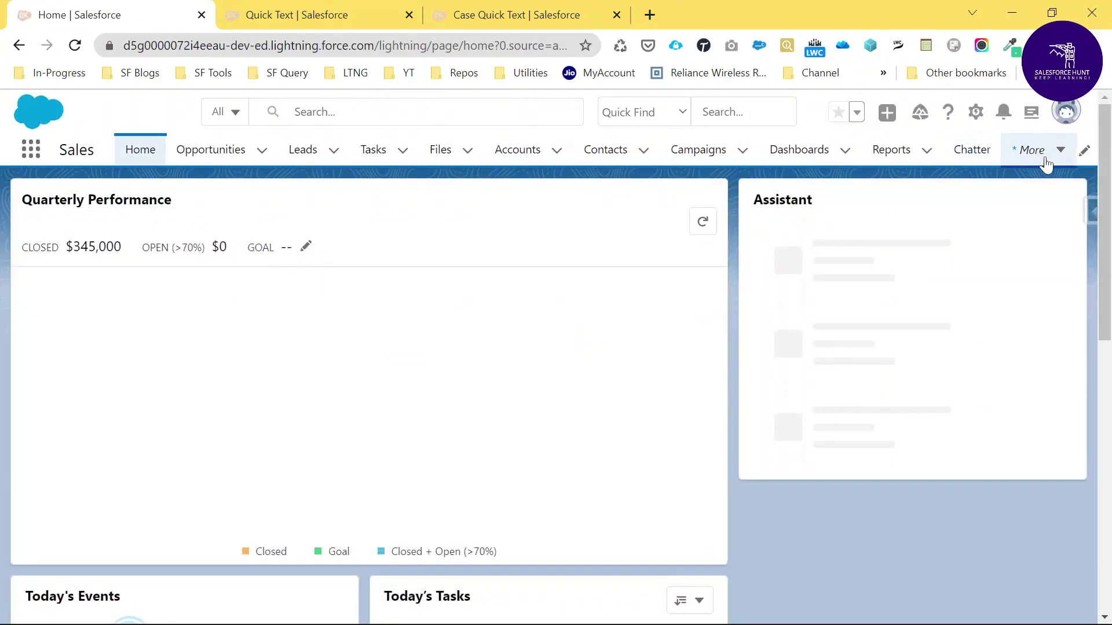
click(1060, 154)
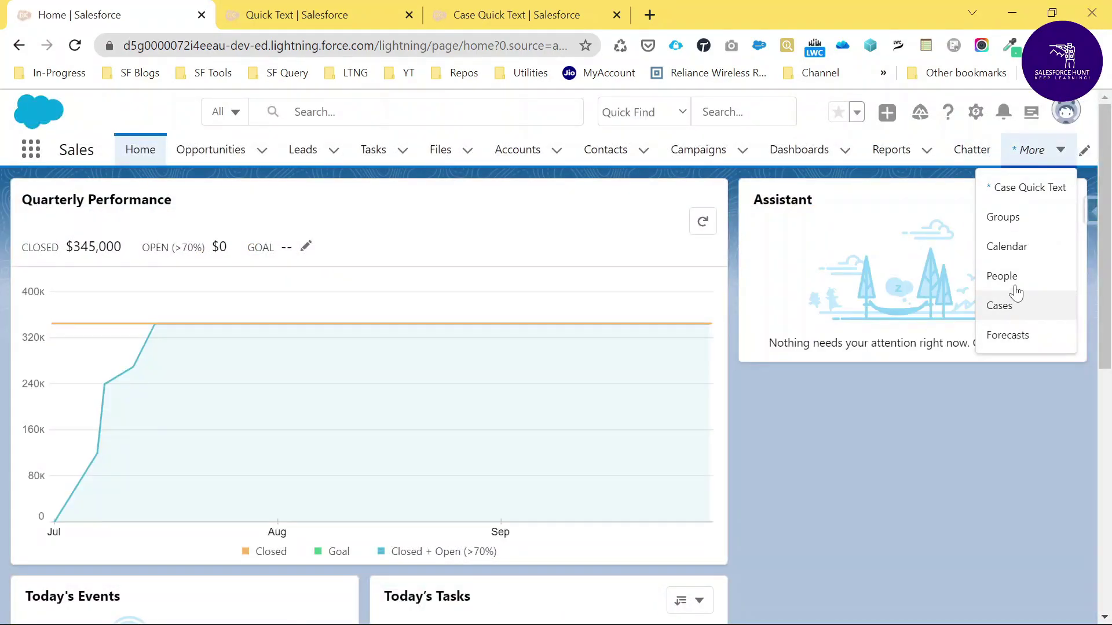
click(1007, 306)
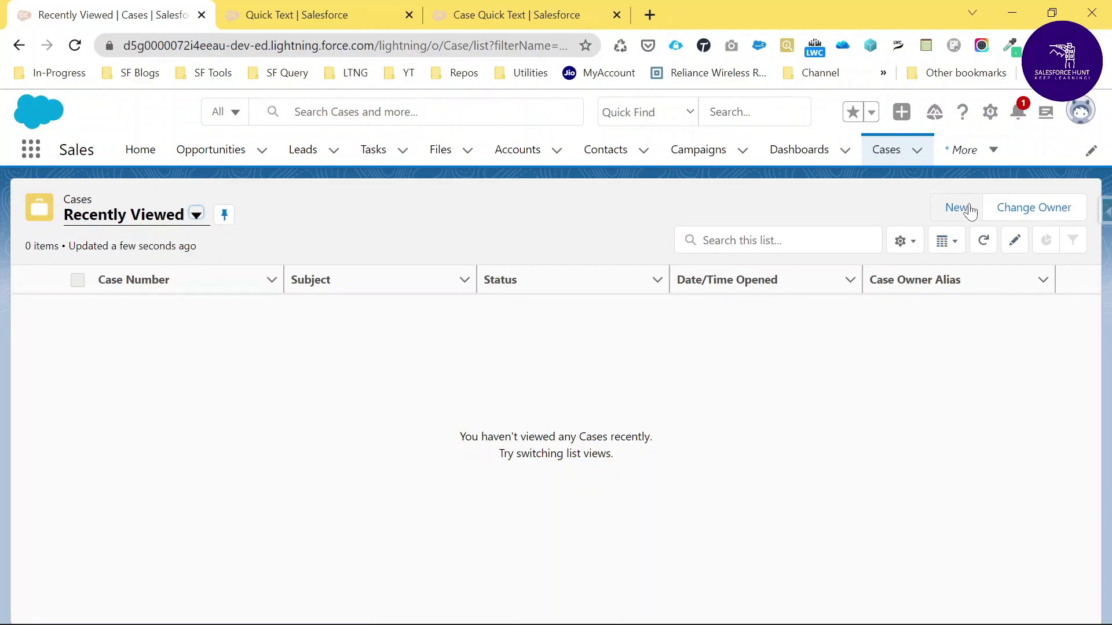
click(956, 208)
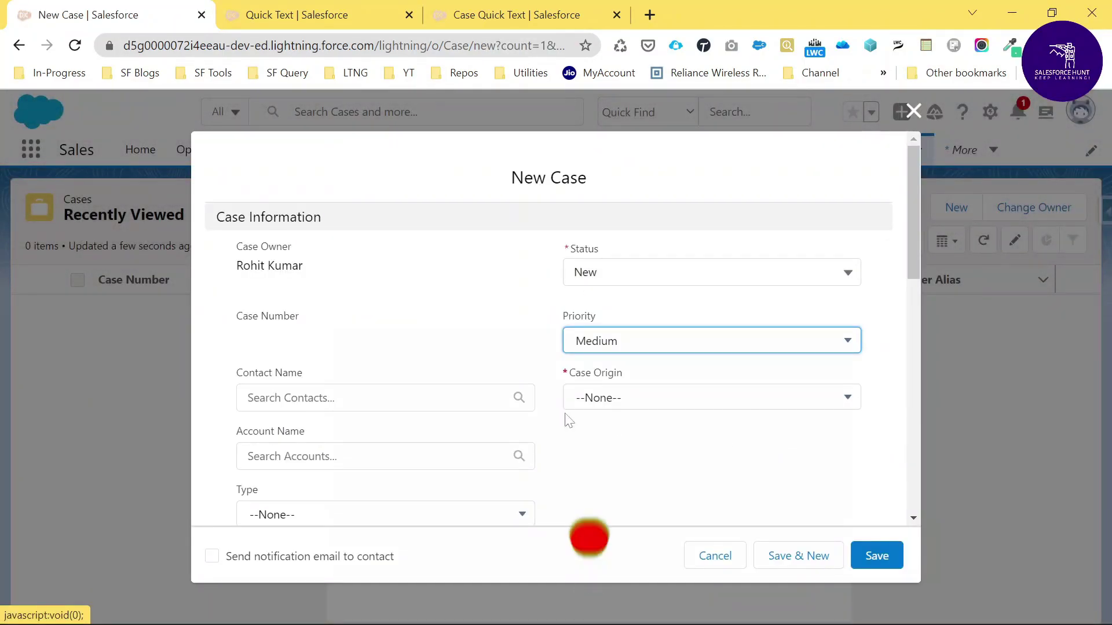
click(631, 272)
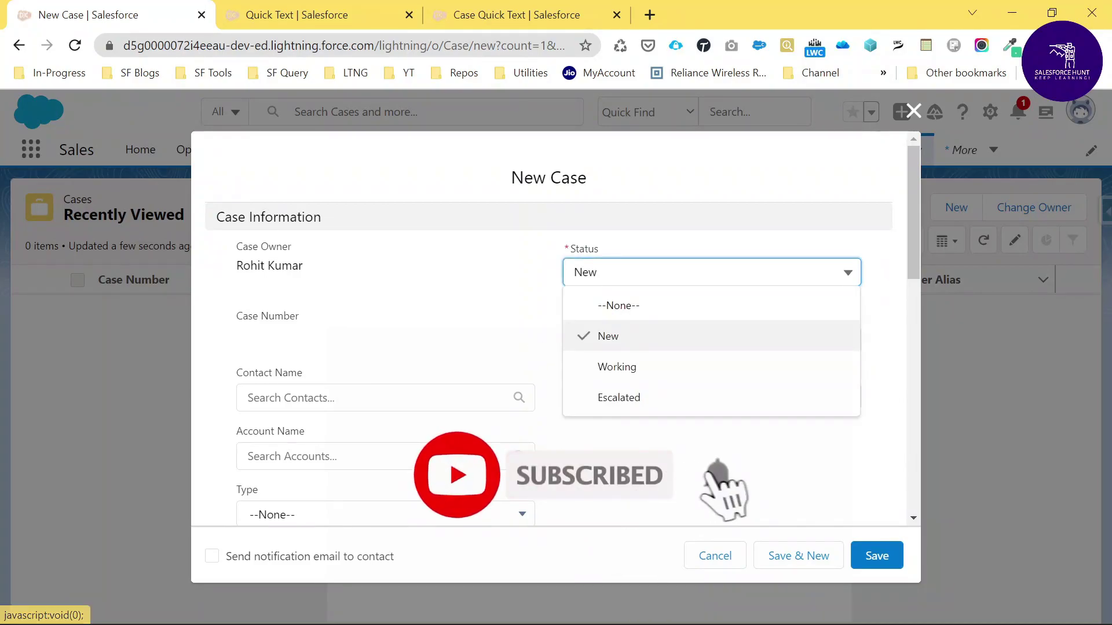
click(633, 348)
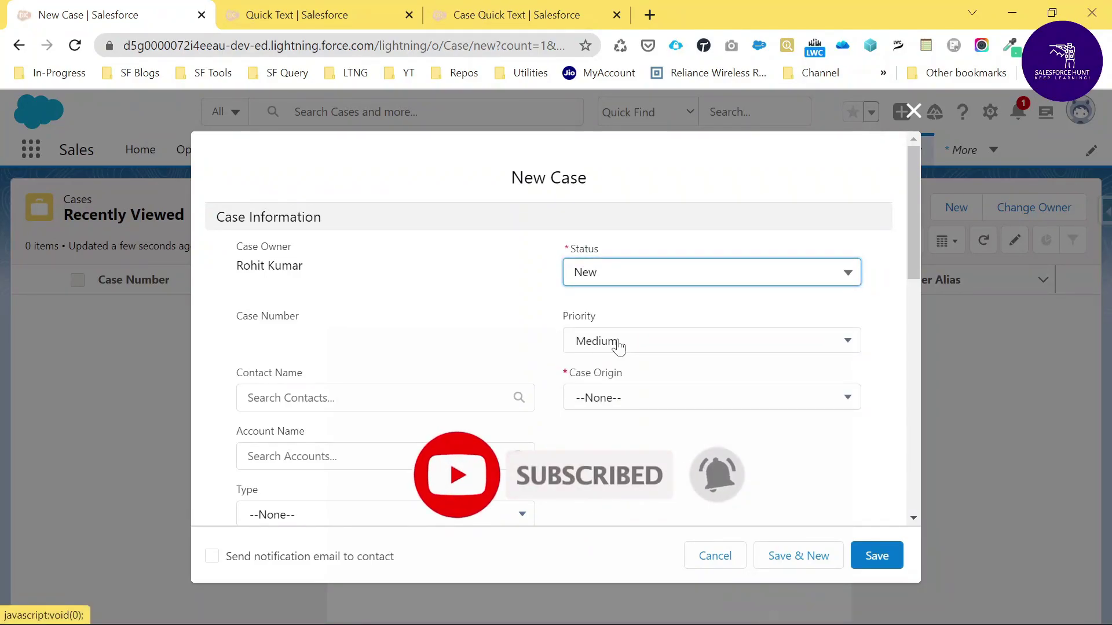
click(623, 403)
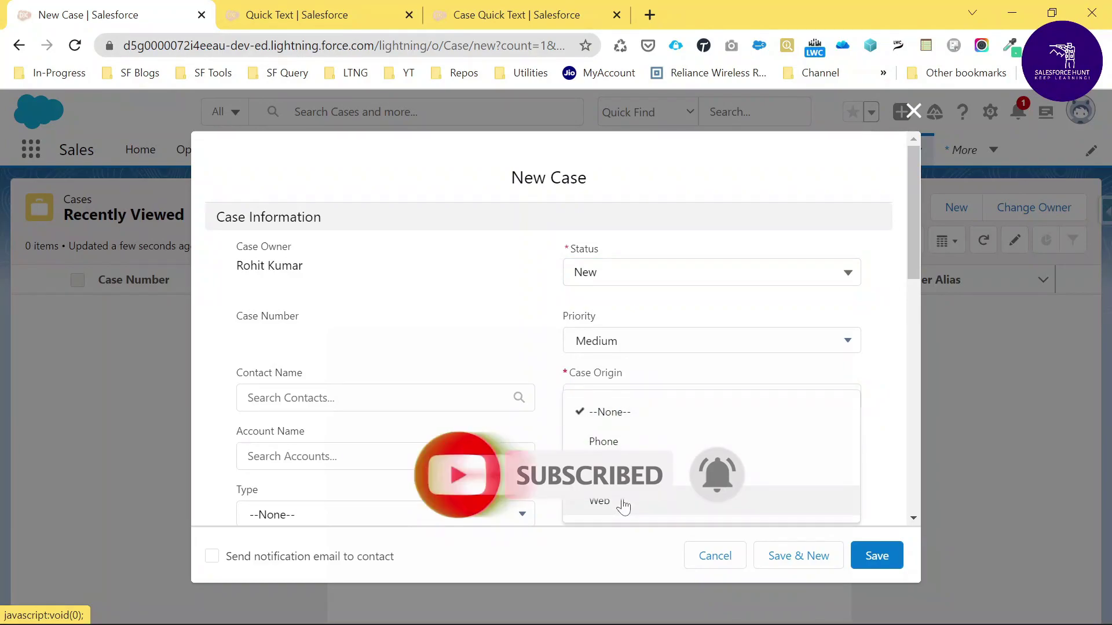
click(623, 472)
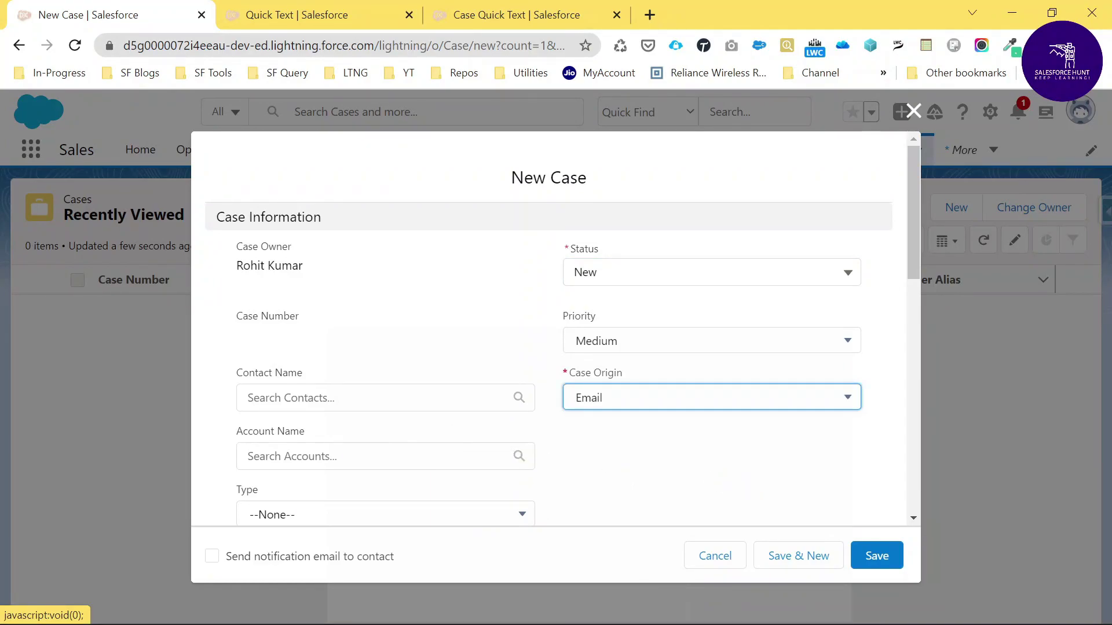
scroll(373, 471, down, 2)
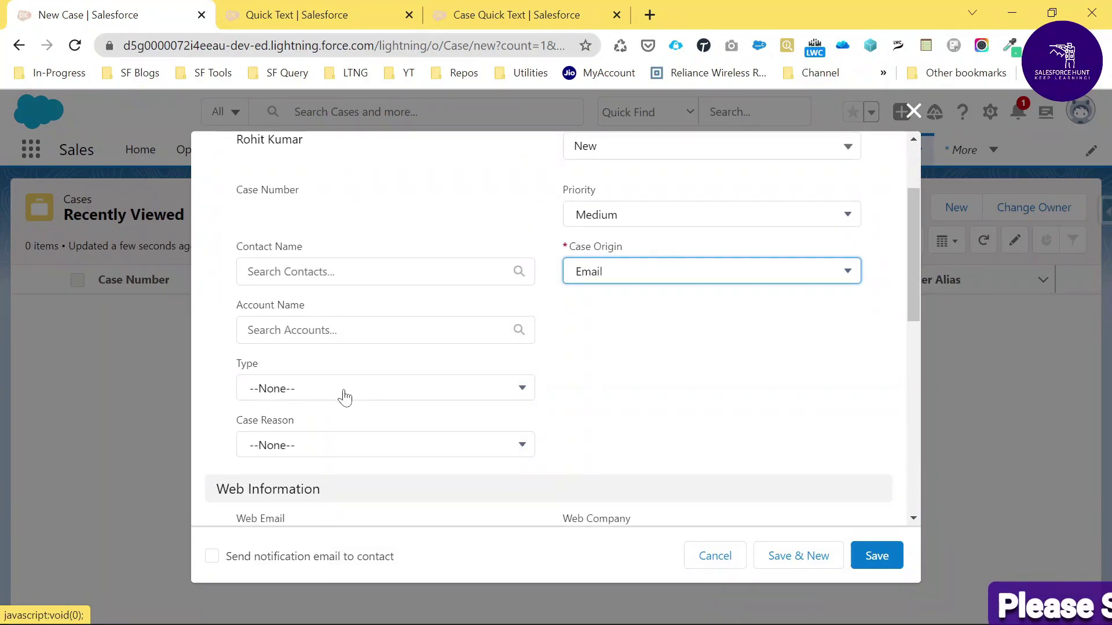
scroll(375, 403, up, 2)
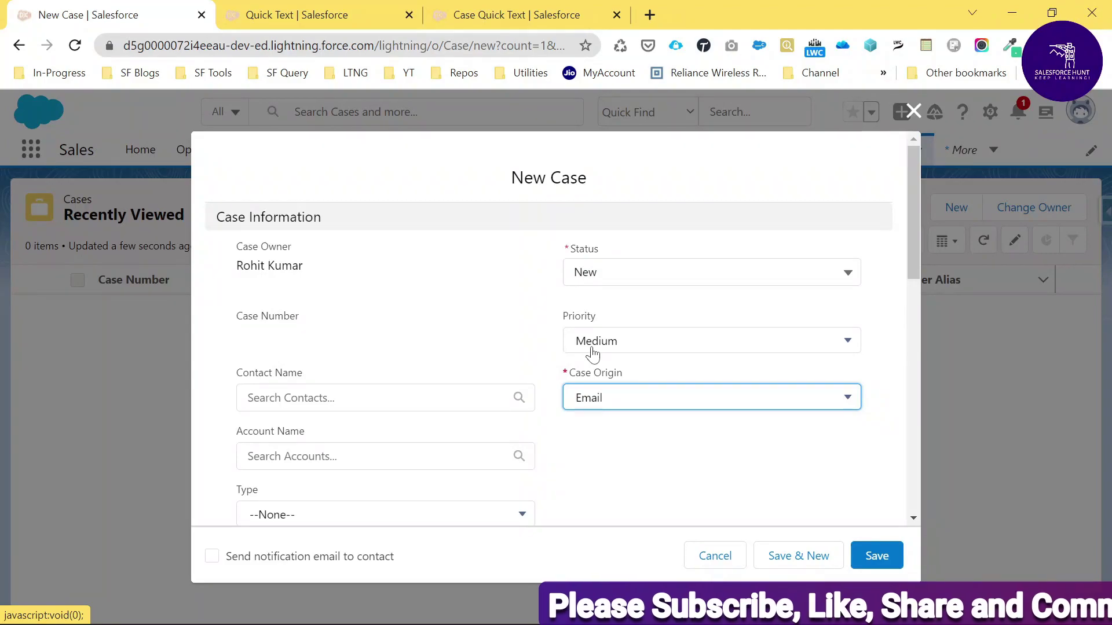
click(913, 111)
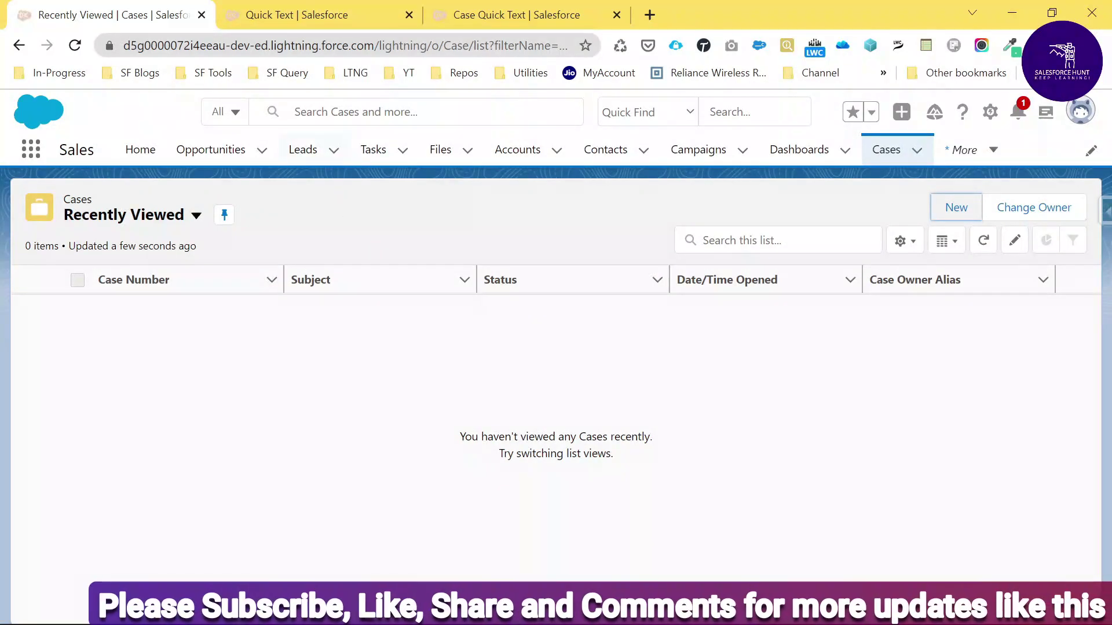
click(389, 8)
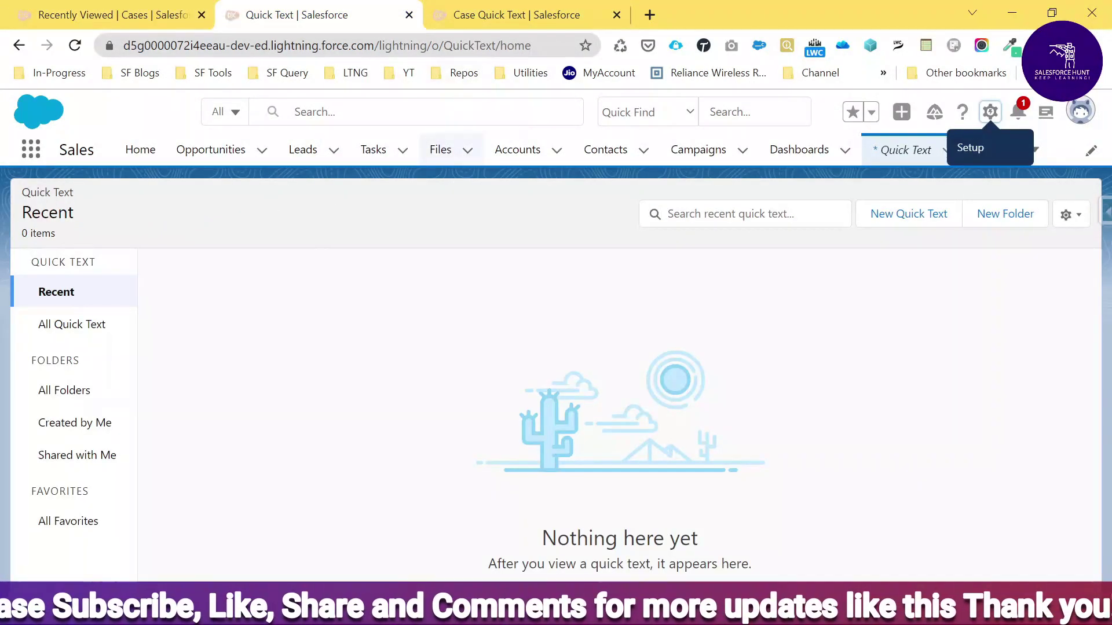
click(535, 14)
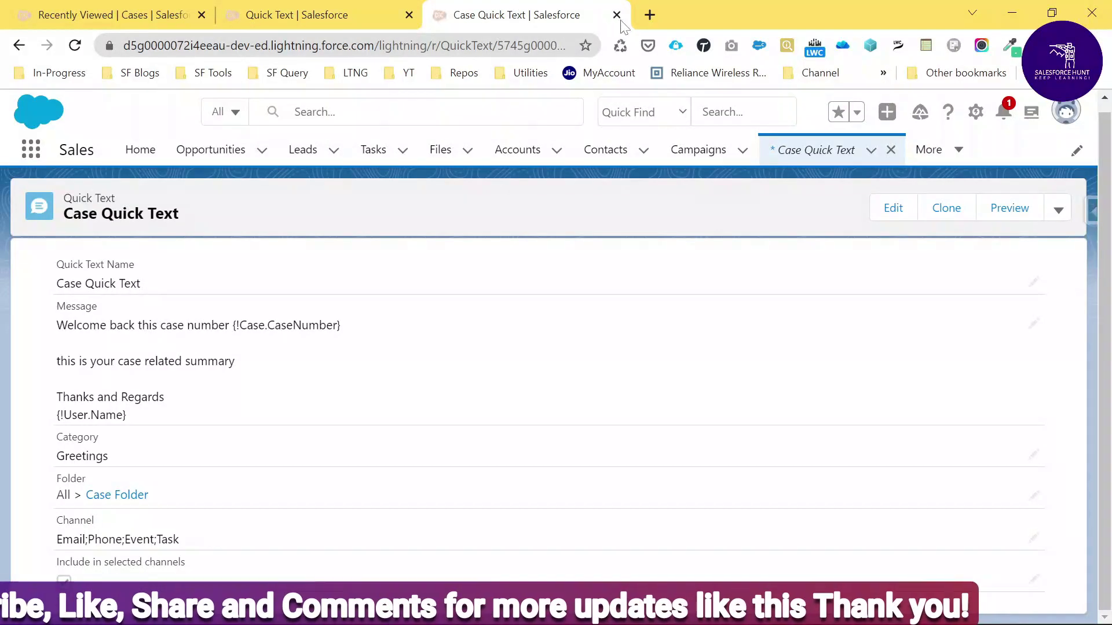
click(167, 7)
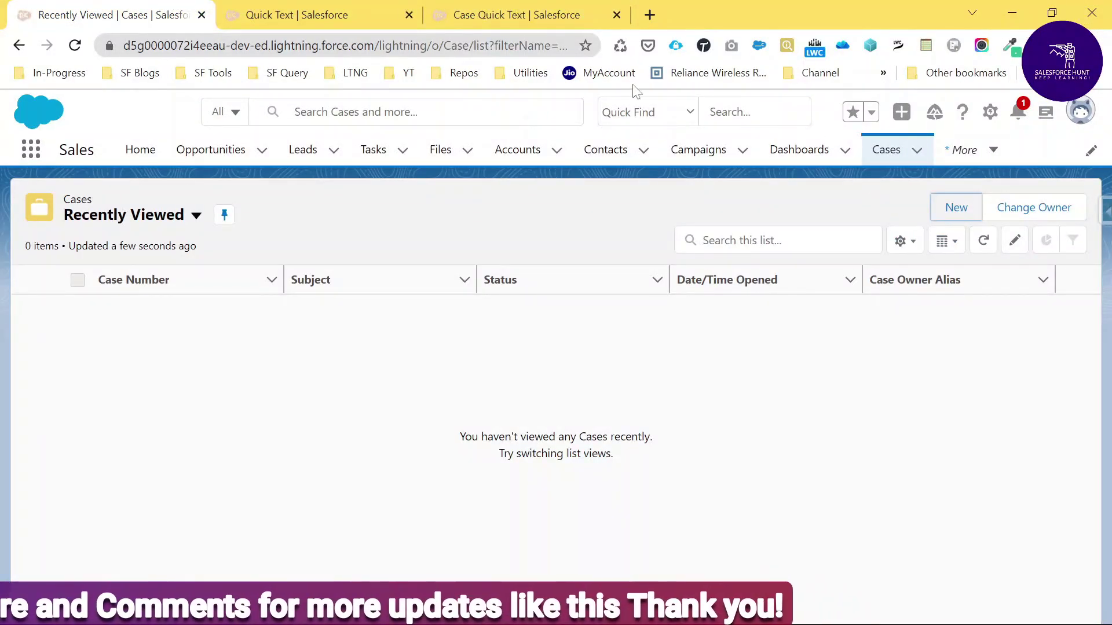
- Open Setup, filter the Object Manager by "case" and open the Case object
click(990, 112)
click(932, 182)
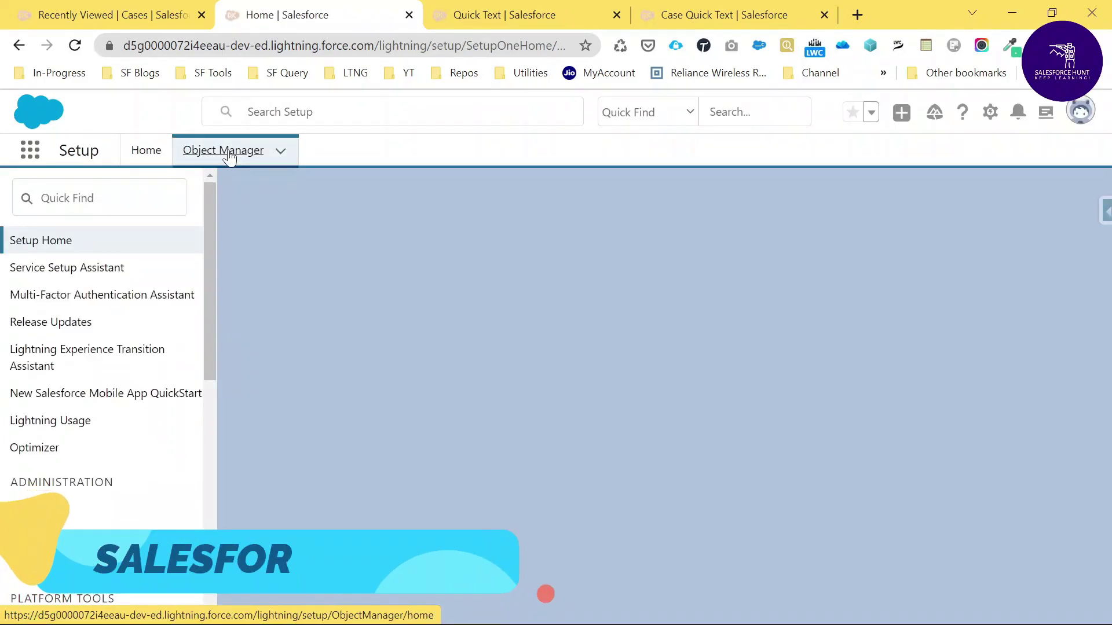
click(226, 152)
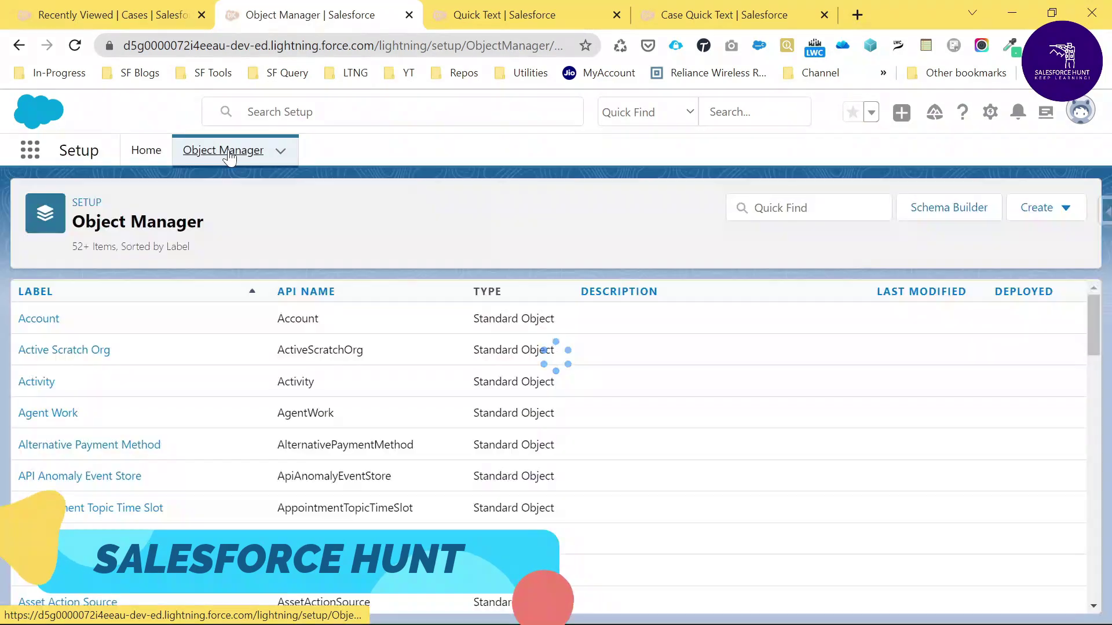
click(764, 207)
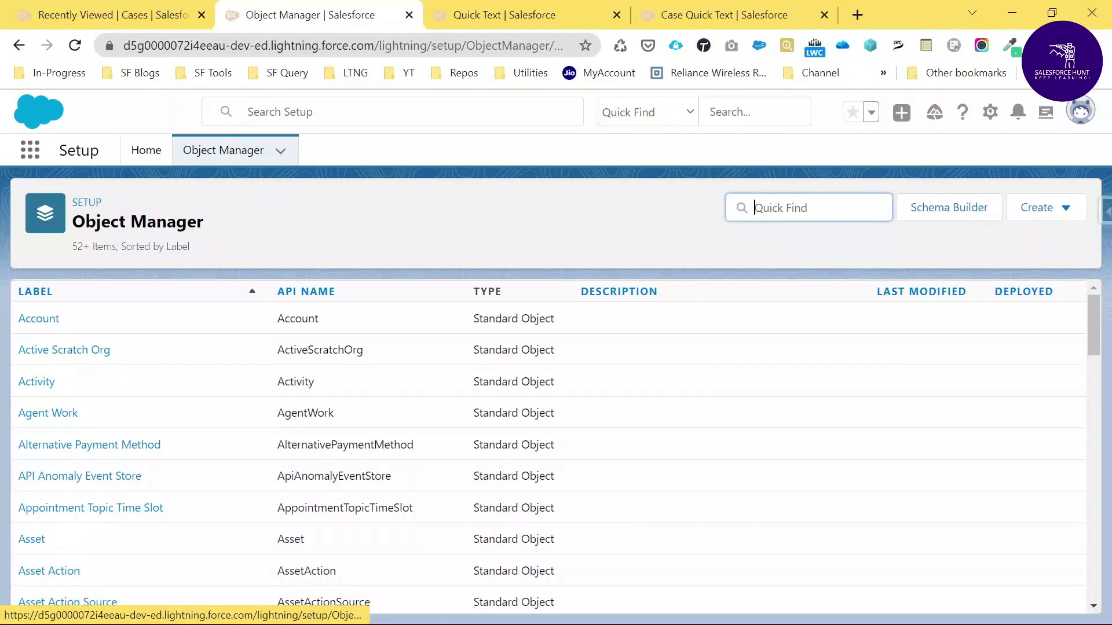
text(case)
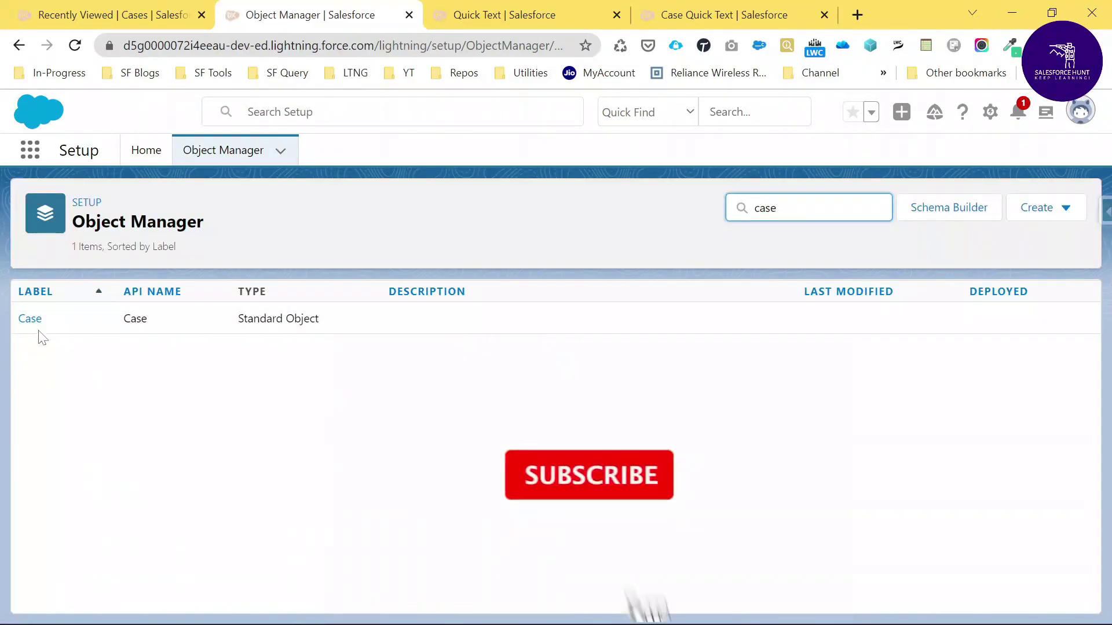
click(29, 327)
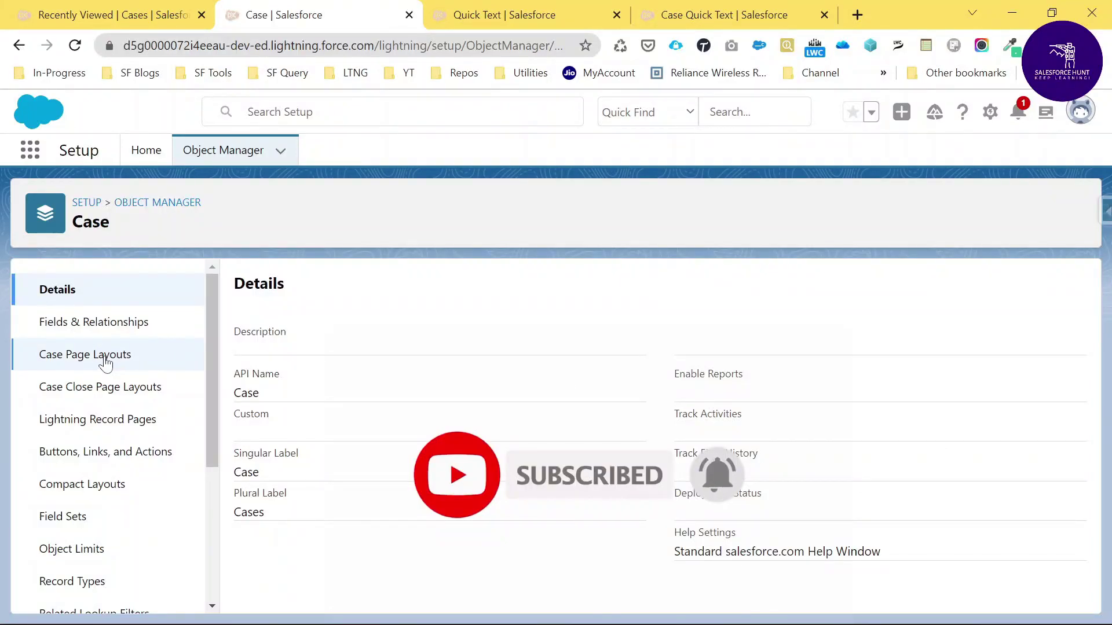
- Open the Case Layout page layout for editing and bring up its Mobile & Lightning Actions
click(106, 362)
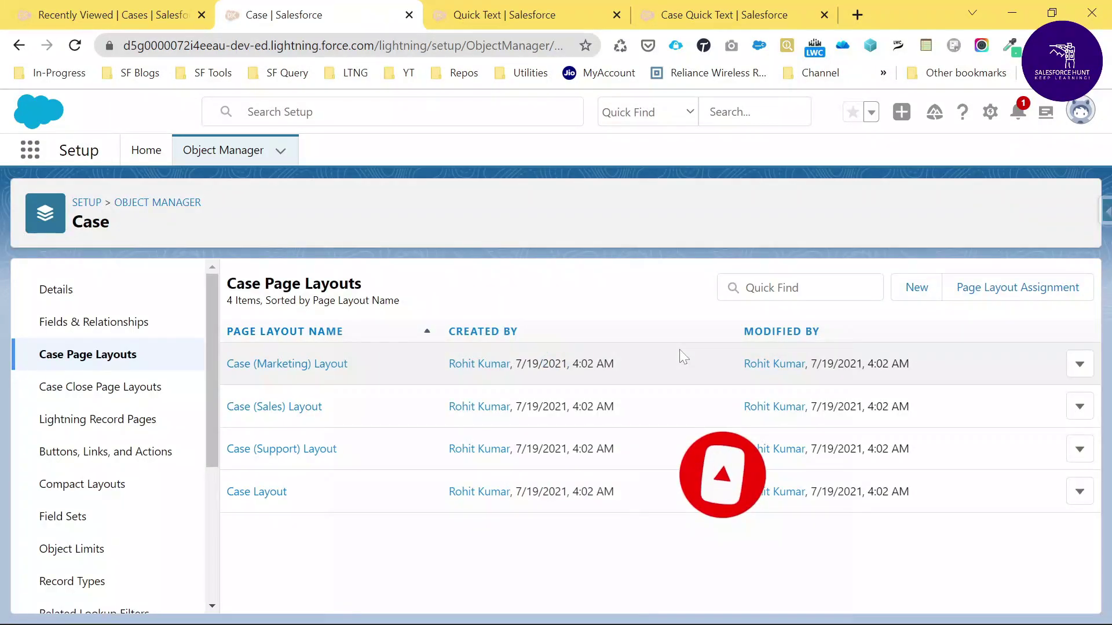
click(249, 492)
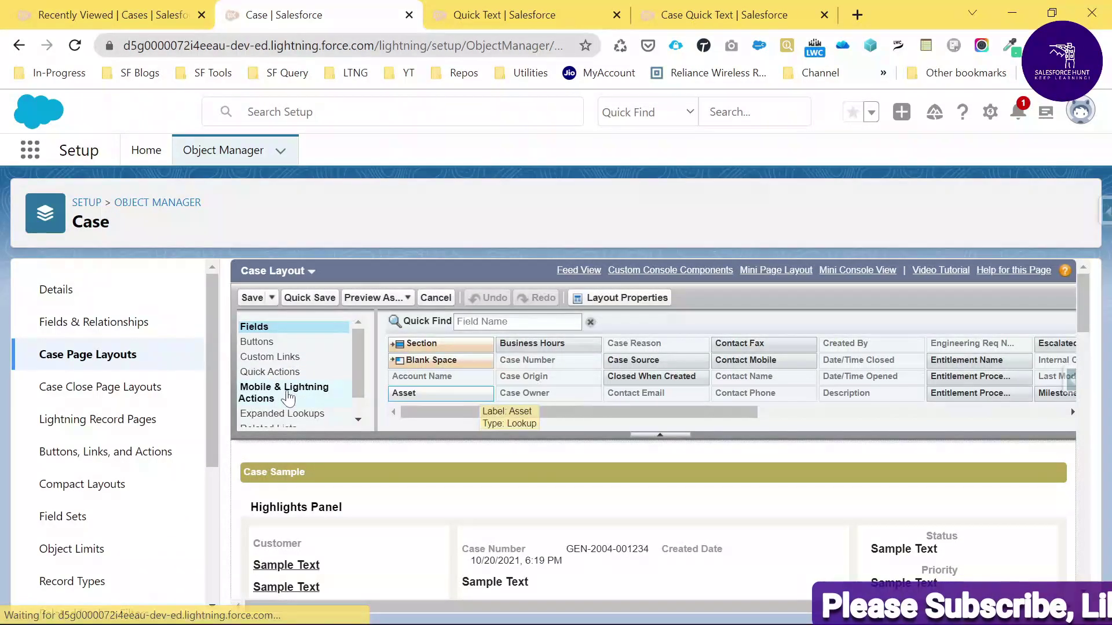
click(286, 393)
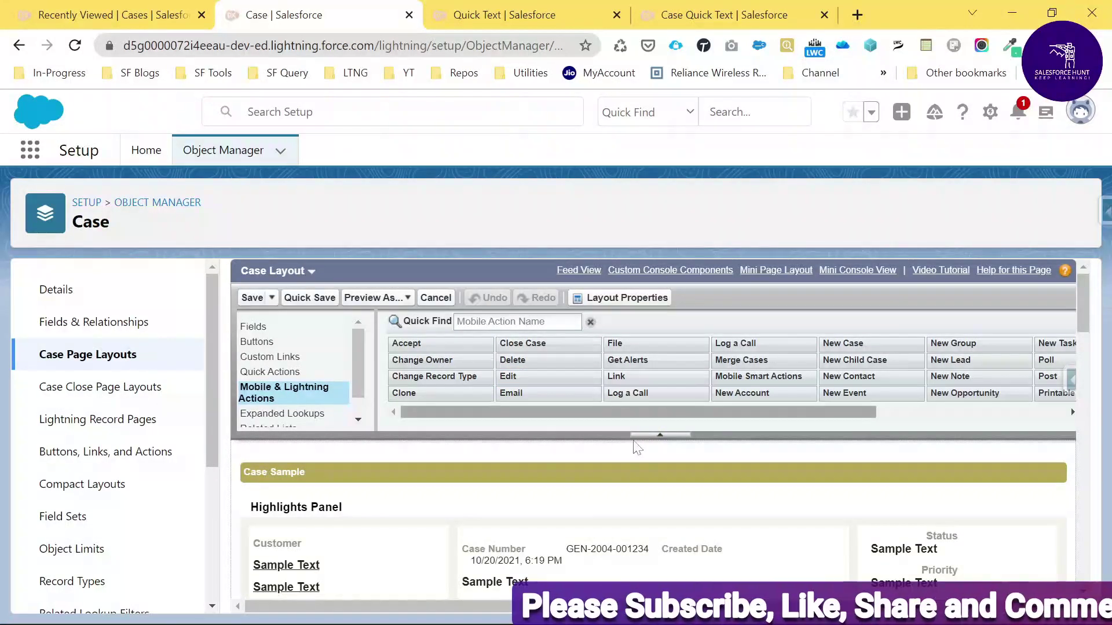
drag(1079, 290, 1079, 342)
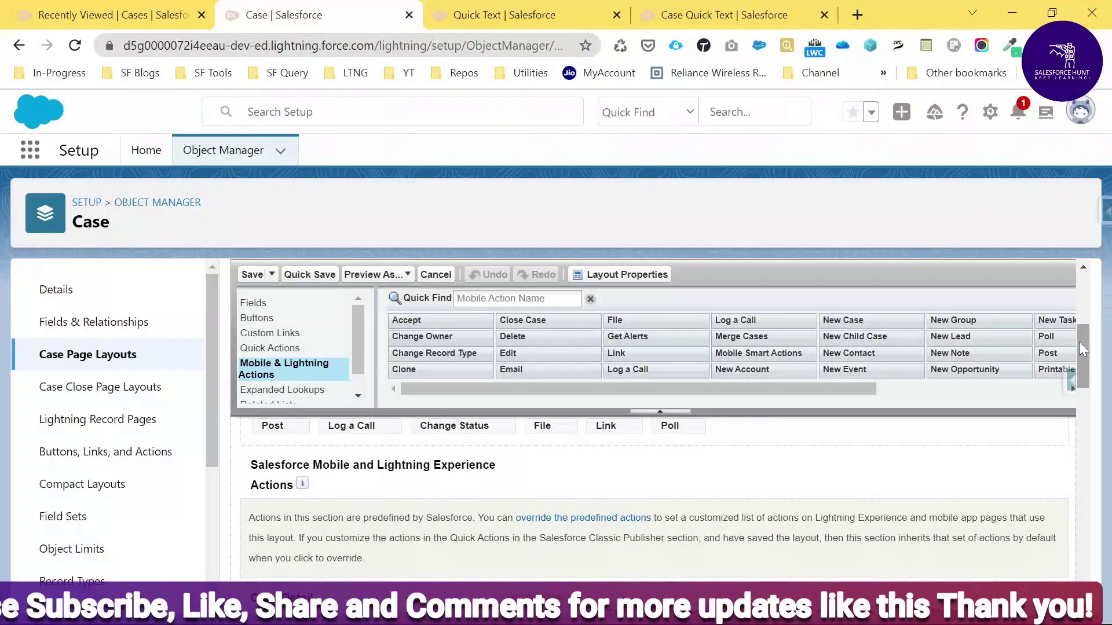
- Override the predefined Salesforce Mobile and Lightning Experience Actions and add the Email action as the first one
drag(524, 369, 435, 531)
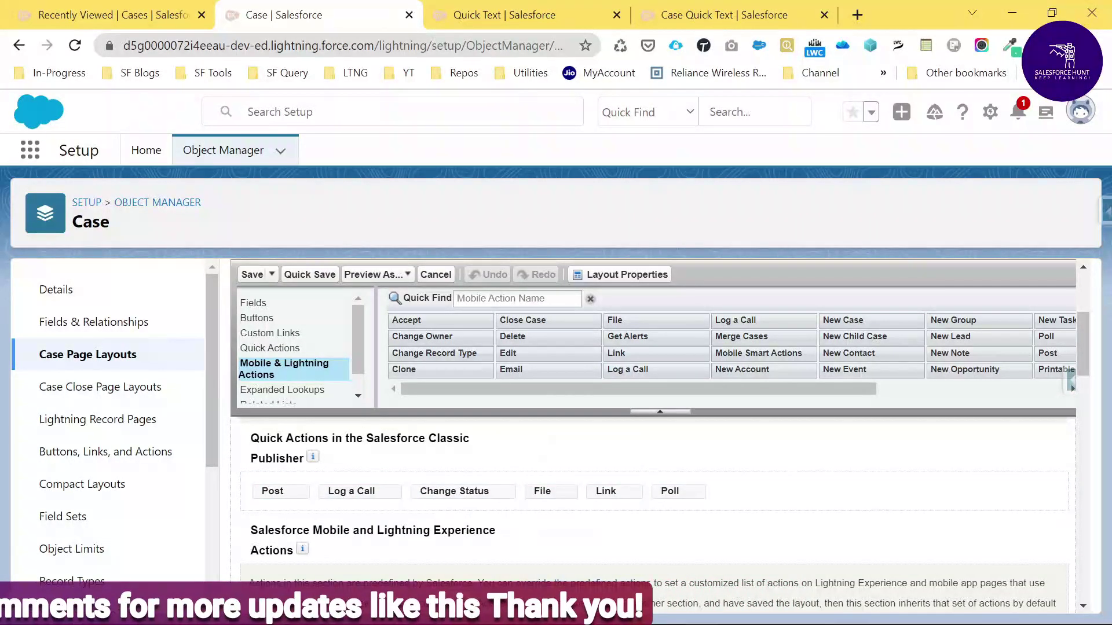
scroll(521, 517, down, 1)
click(548, 506)
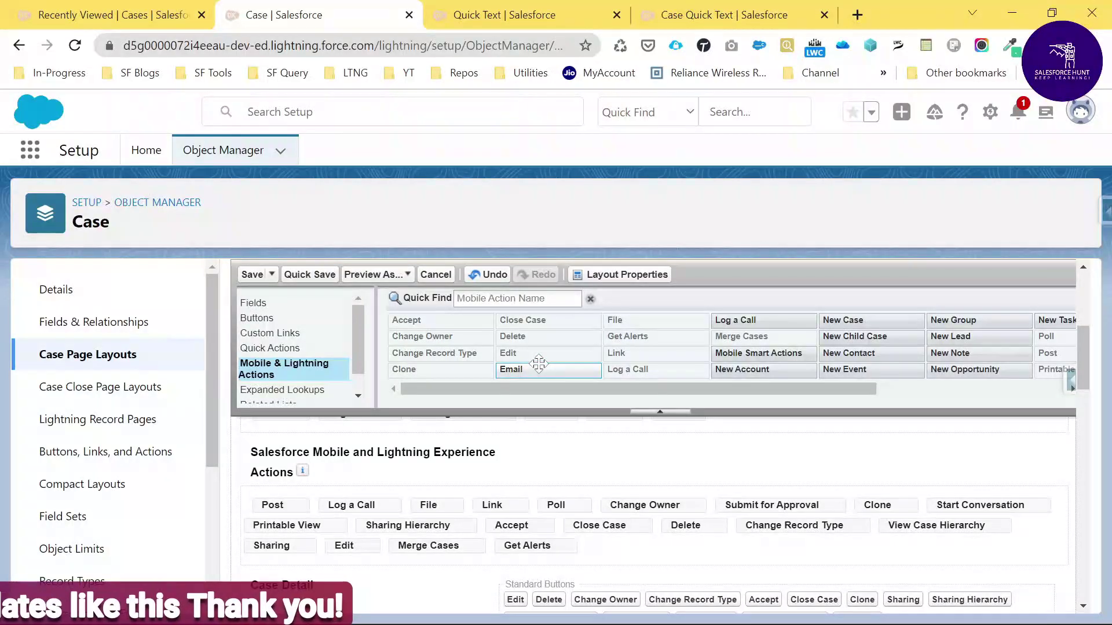
mouse_move(534, 371)
mouse_down()
mouse_move(529, 398)
mouse_move(298, 513)
mouse_move(277, 508)
mouse_up()
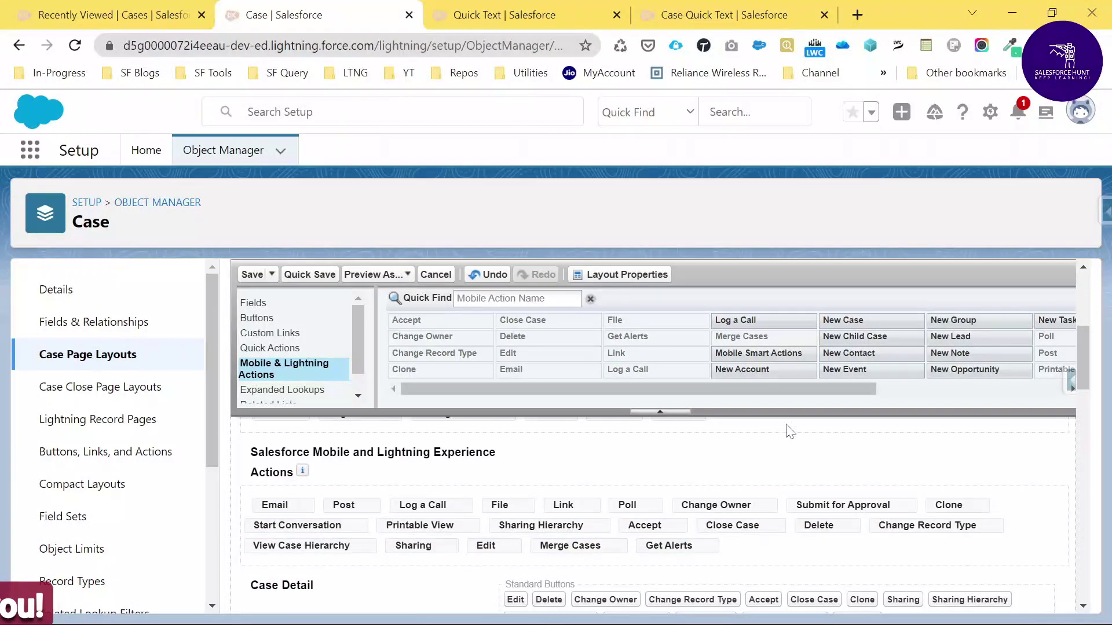
- Add the New Event action to the mobile and Lightning actions, directly after Email
drag(765, 394, 843, 387)
drag(730, 369, 342, 504)
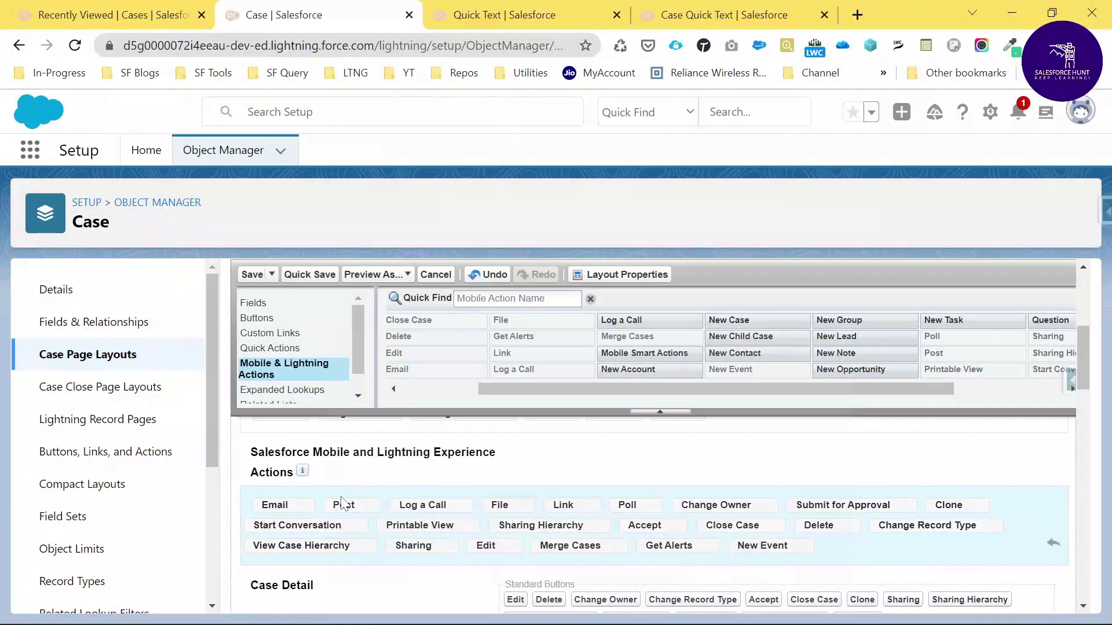
drag(756, 550, 372, 492)
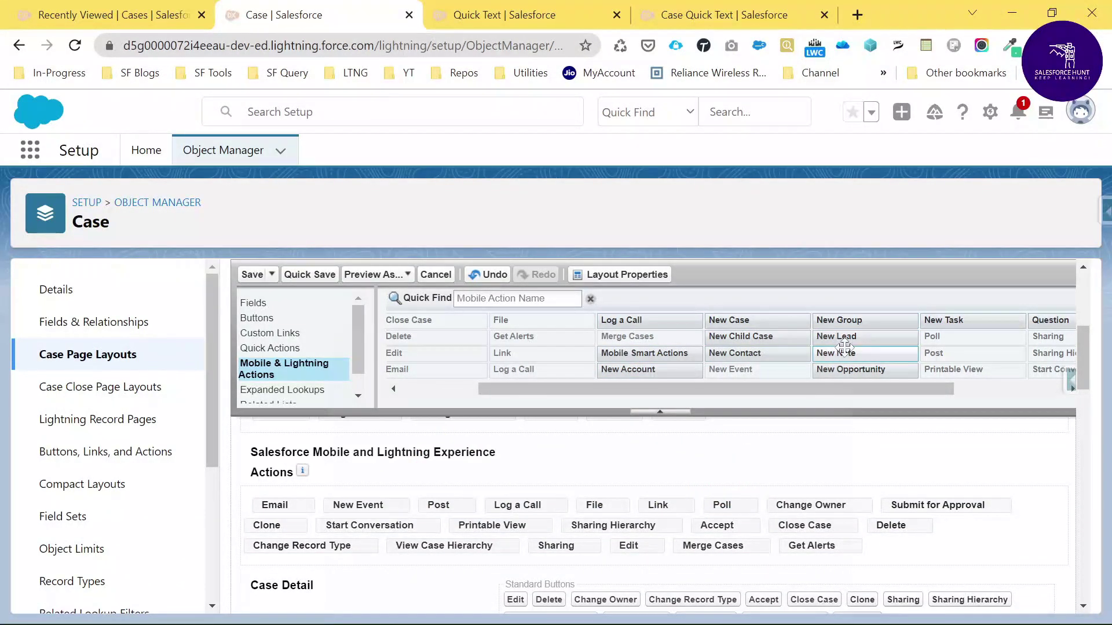
- Add the New Note action directly after Email and add the New Task action to the same Lightning actions section
drag(847, 352, 338, 571)
drag(971, 320, 328, 571)
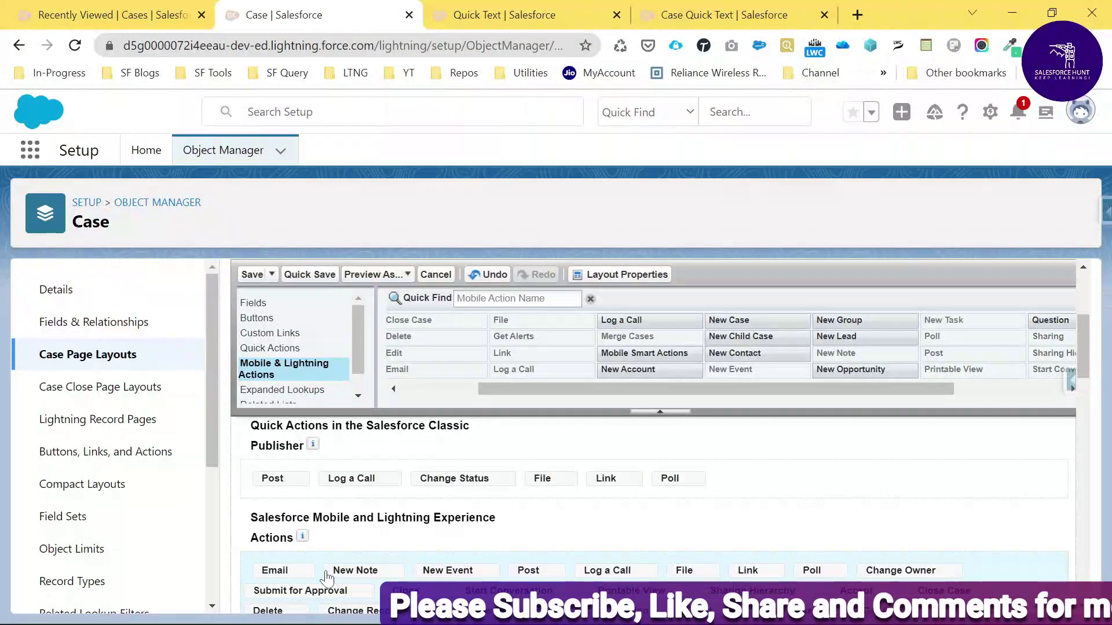
- Save the Case Layout with its added actions and start a new case from the Cases list
click(252, 274)
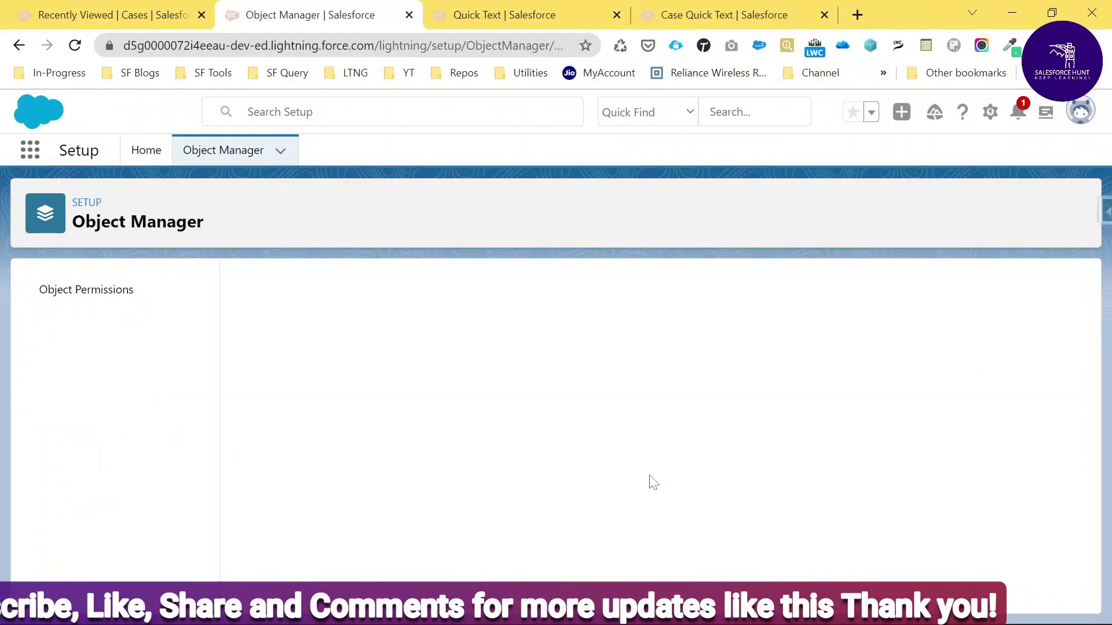
click(116, 7)
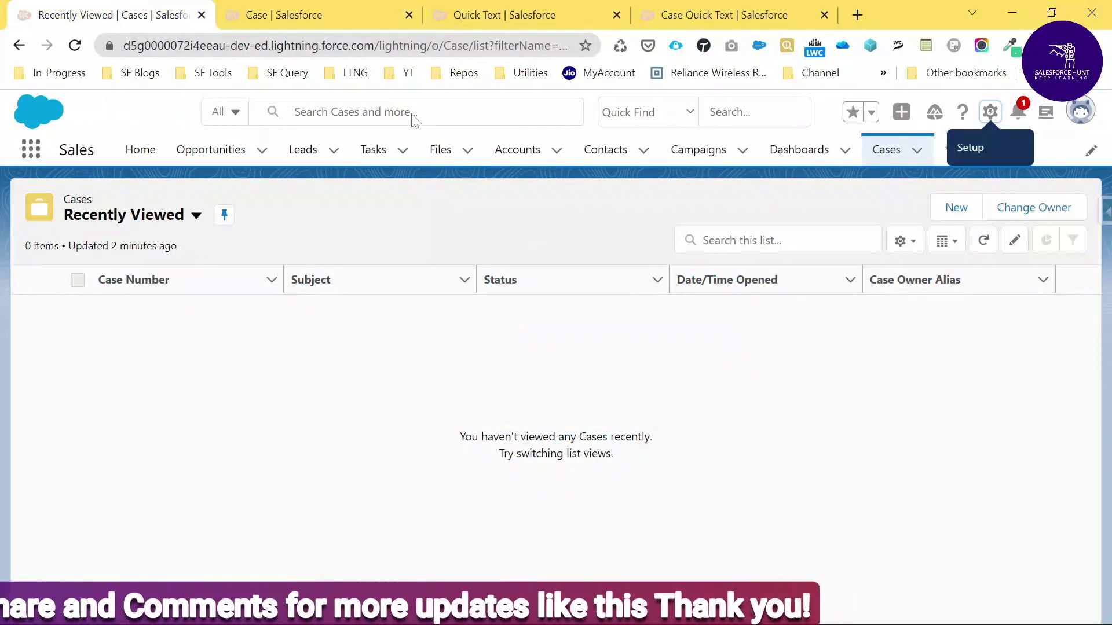
click(955, 207)
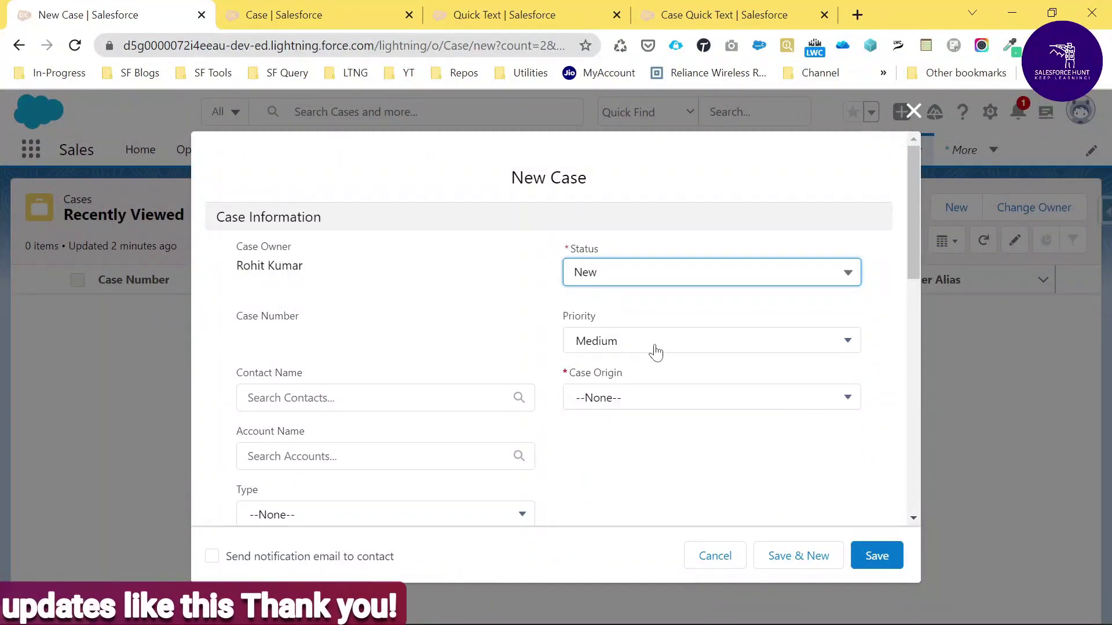
- Set the new case's origin to Email, type to Mechanical and case reason to Installation, and save the case
click(651, 394)
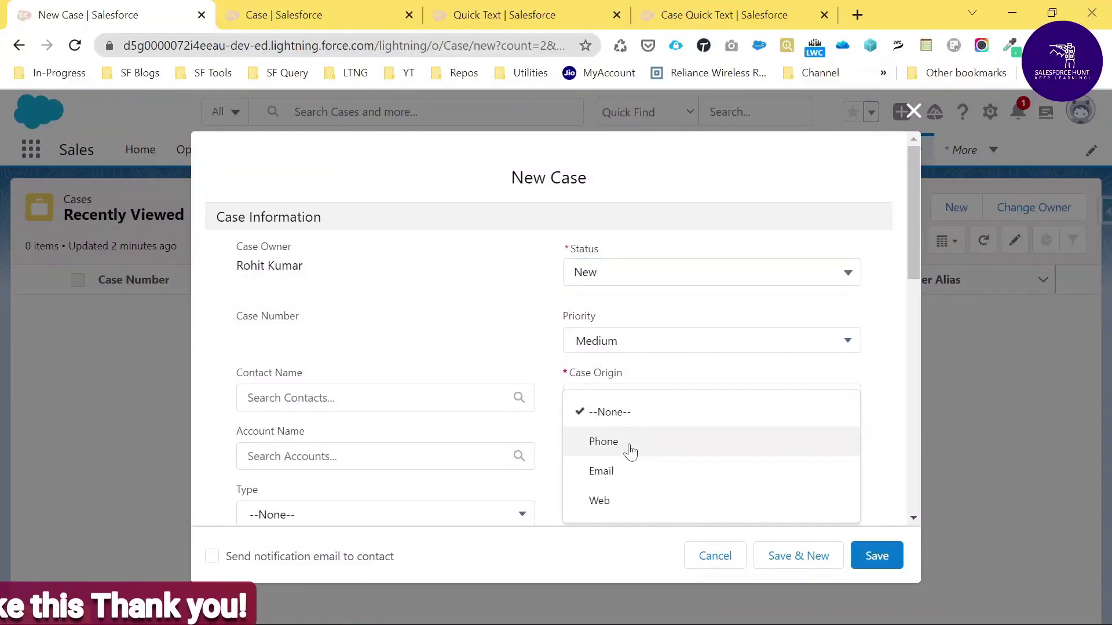
click(615, 472)
scroll(518, 464, down, 4)
click(391, 292)
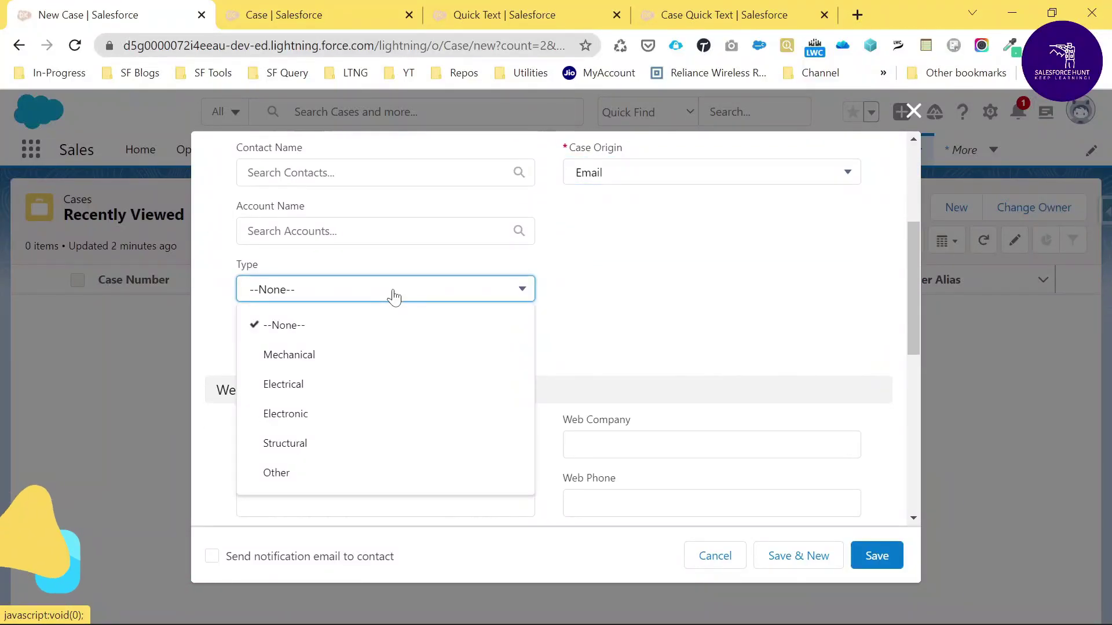
click(365, 357)
click(380, 346)
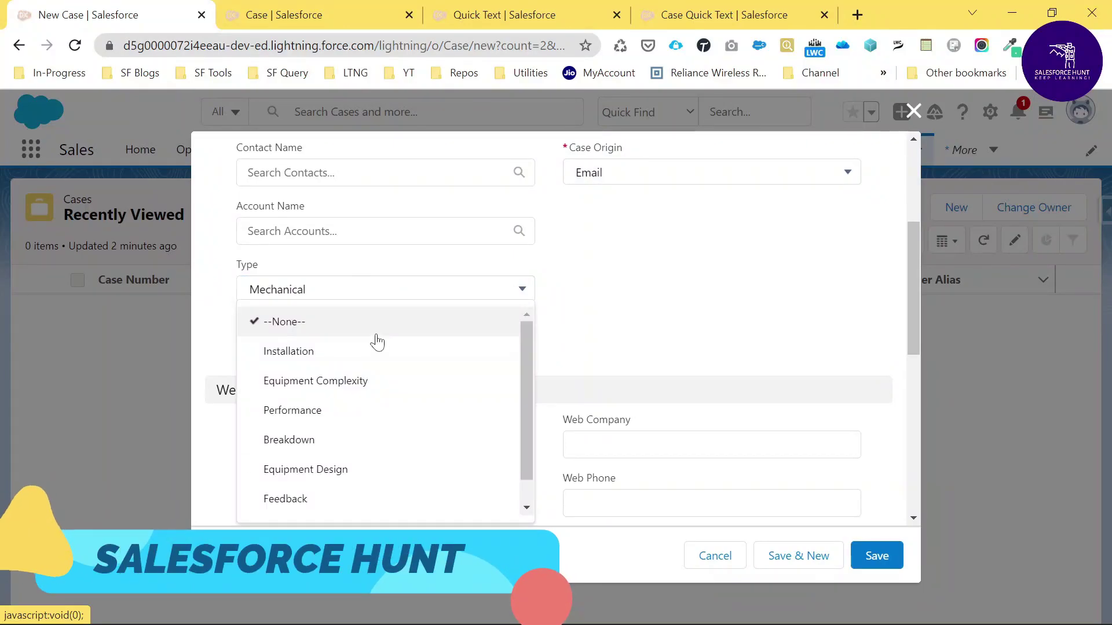
click(356, 353)
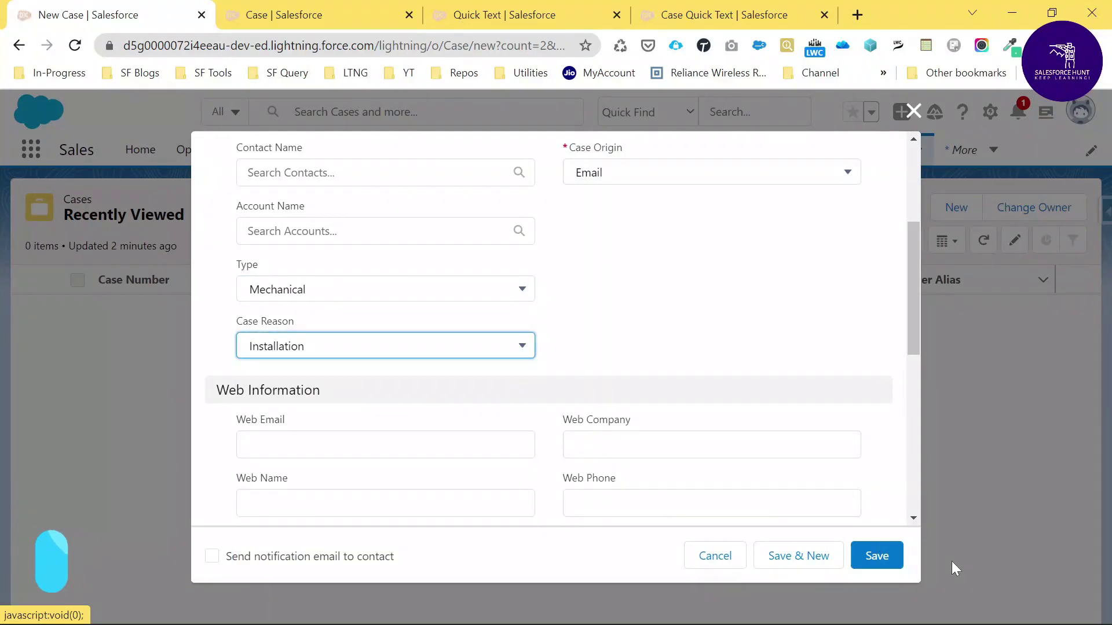
click(876, 556)
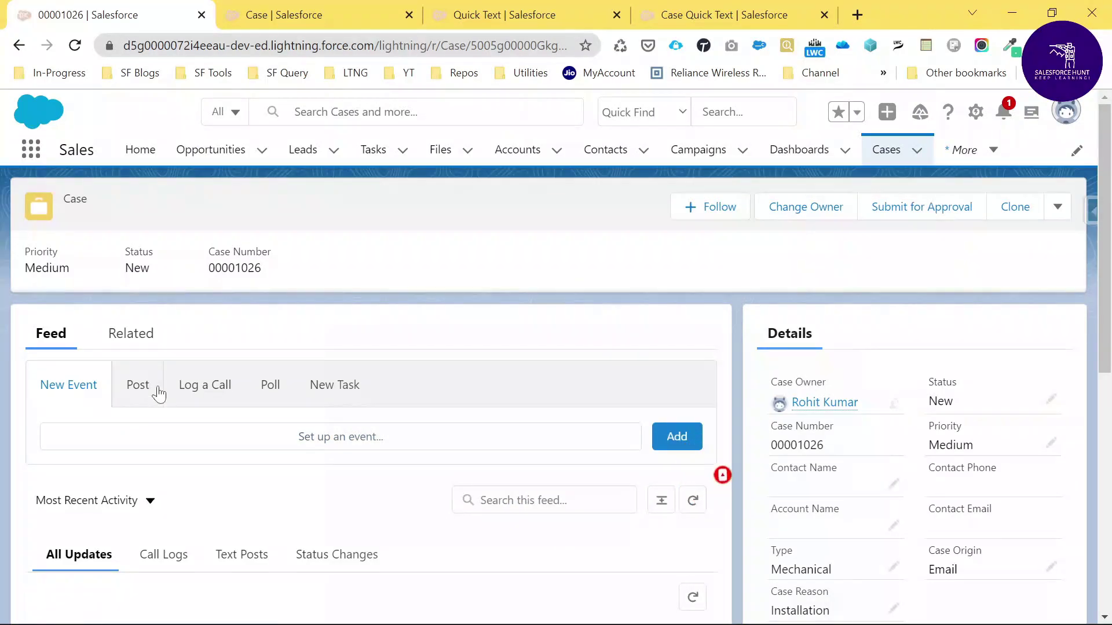
- Insert the Case Quick Text into the Comments of the case's Log a Call action
click(137, 386)
click(211, 392)
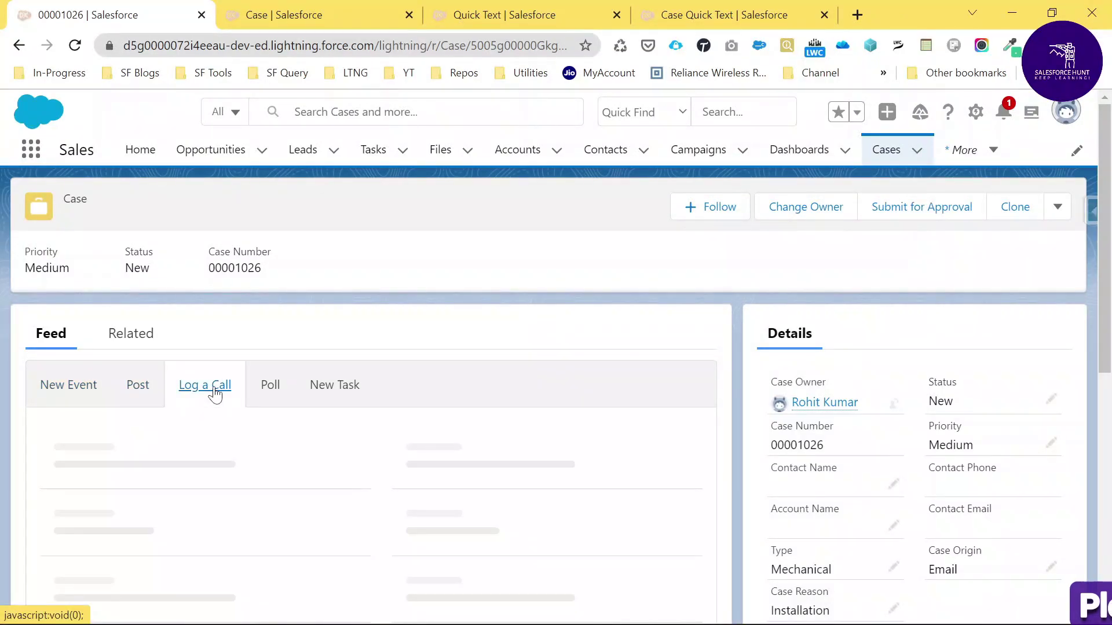
click(336, 386)
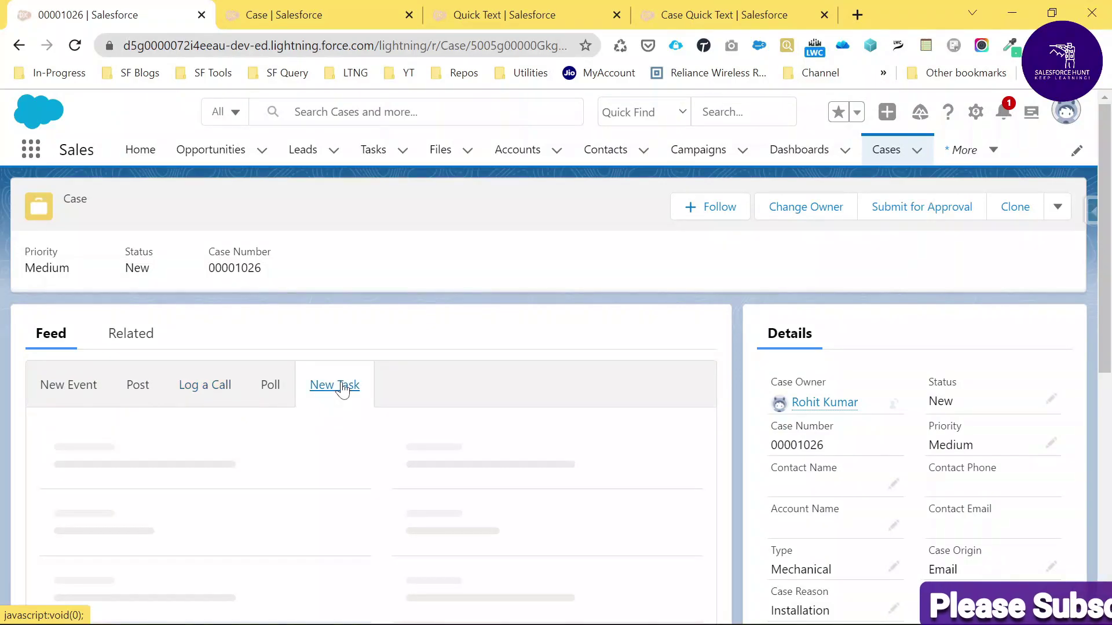
click(208, 393)
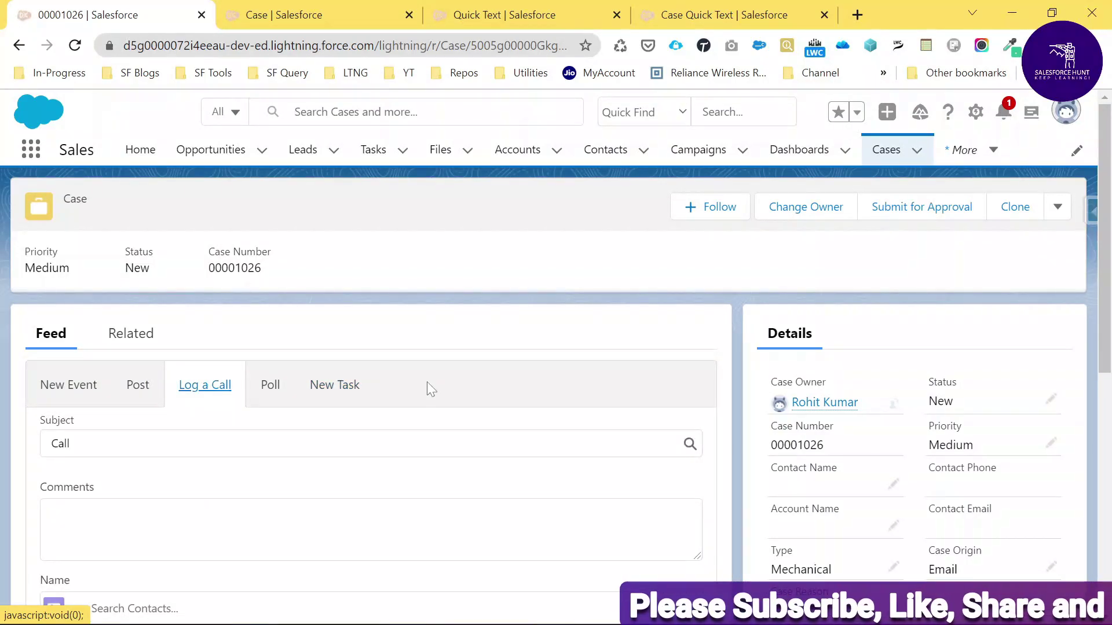
scroll(426, 383, down, 2)
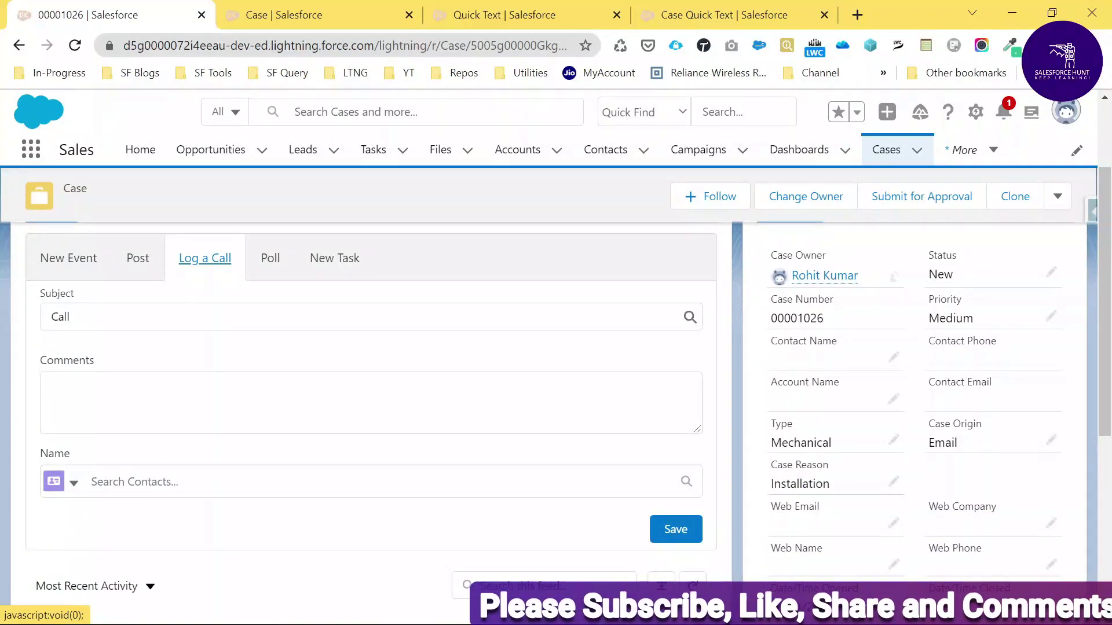
click(52, 391)
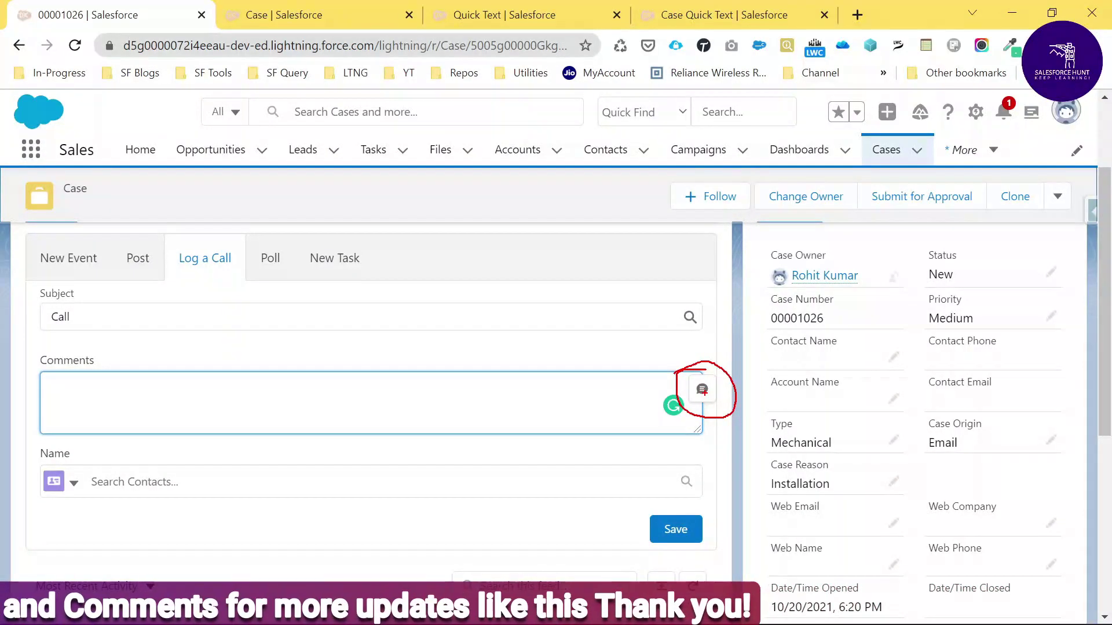
click(703, 391)
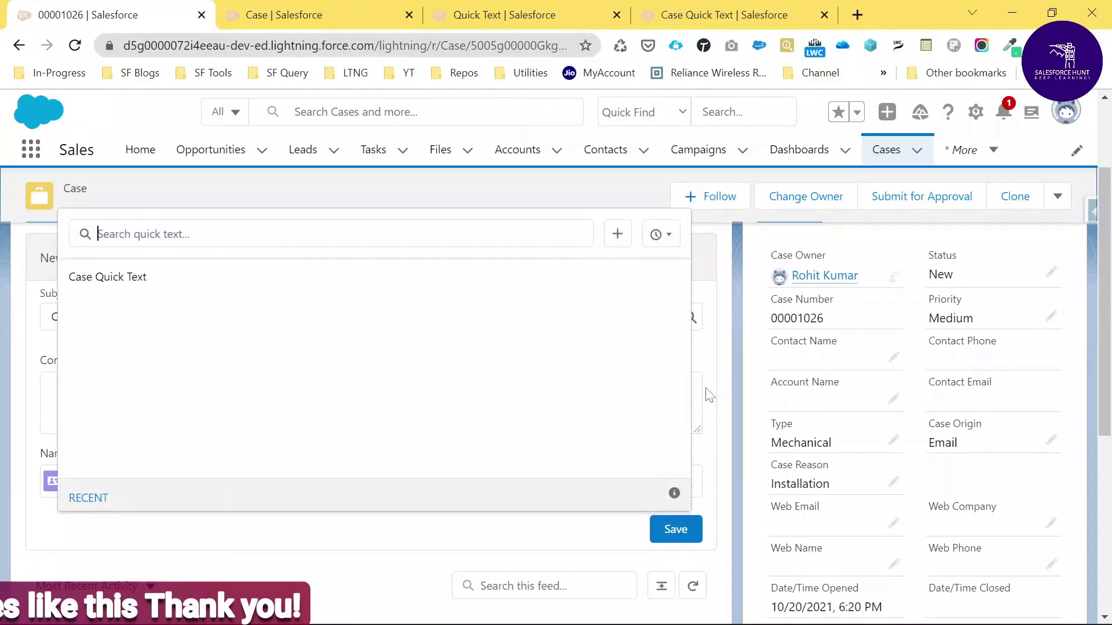
mouse_move(122, 292)
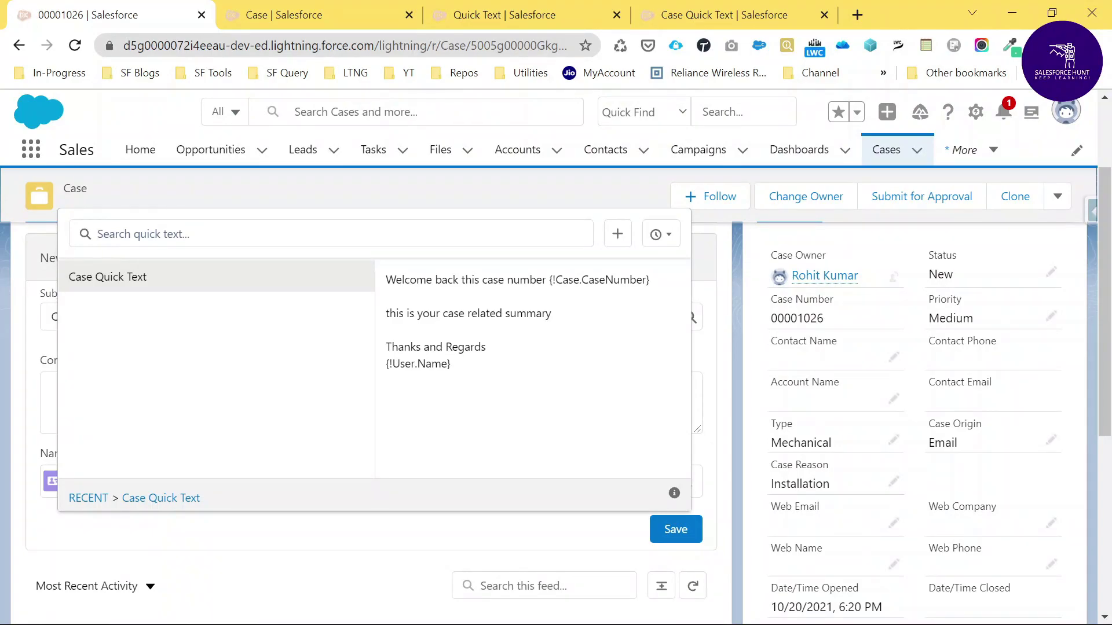
key(Return)
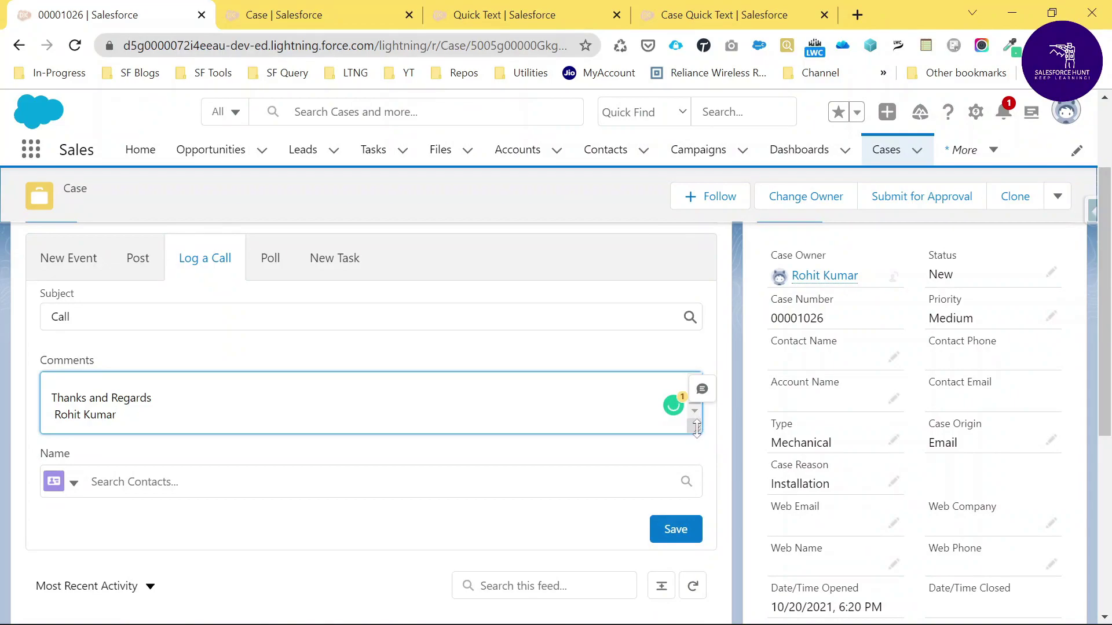
- Enlarge the Comments box to show the whole text, save the call and review its entry in the case feed
drag(698, 430, 702, 577)
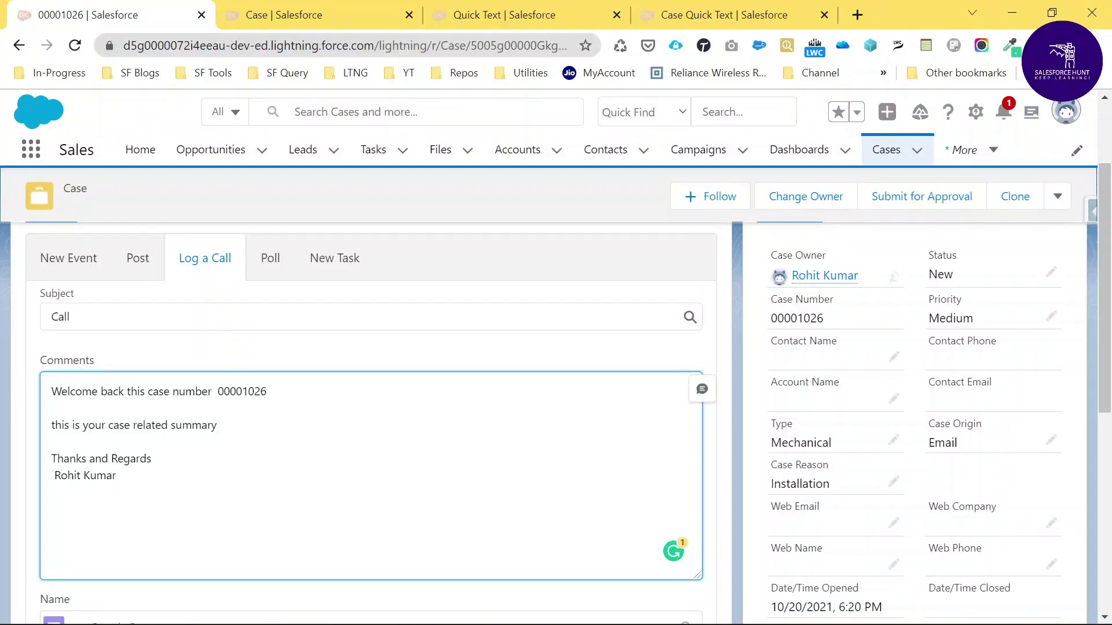
scroll(579, 434, down, 5)
click(678, 396)
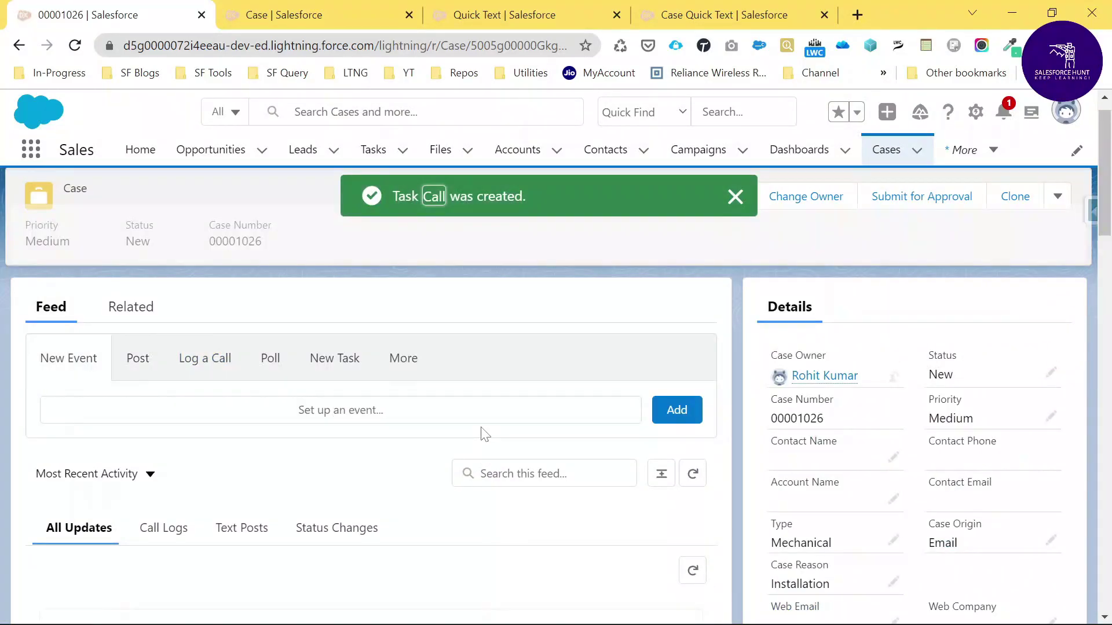
scroll(485, 434, down, 5)
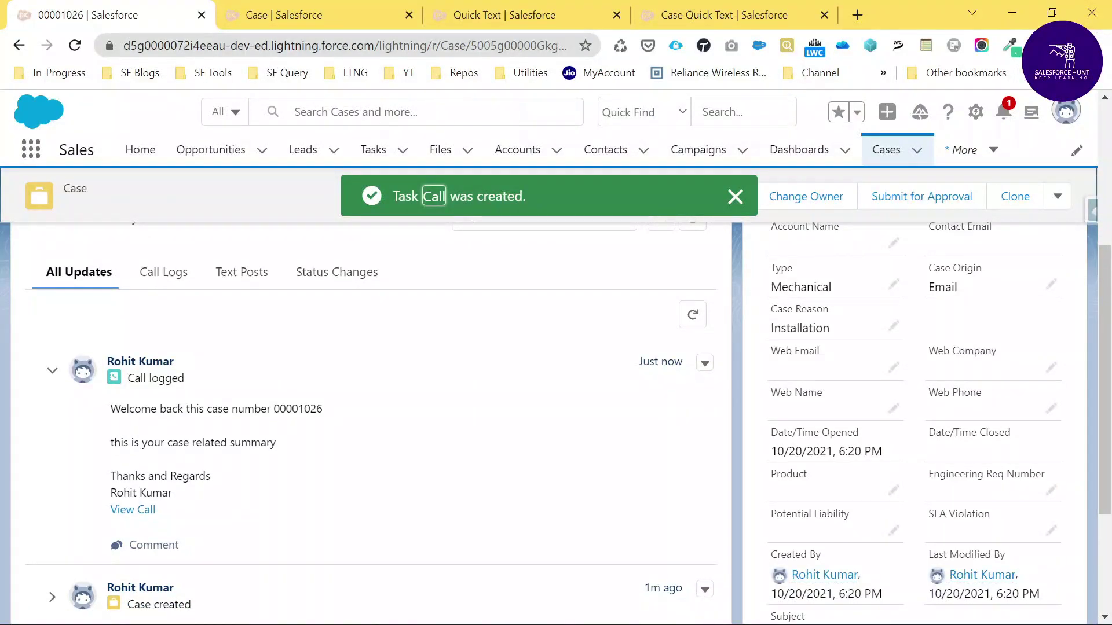
drag(98, 405, 250, 491)
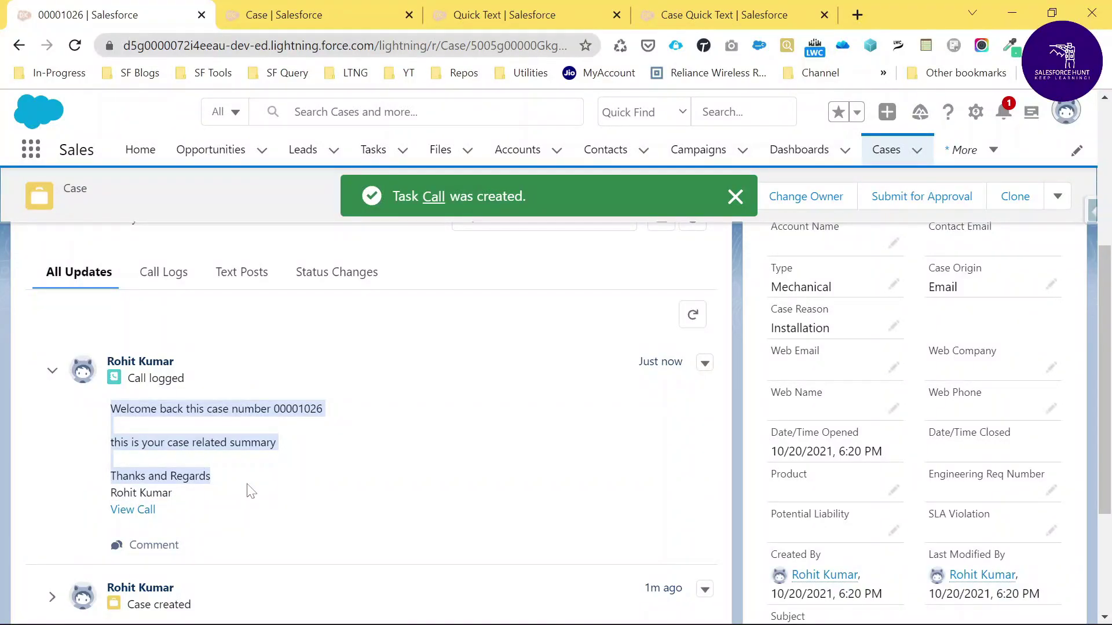
- Examine the New Task, Poll, New Event and Post actions in the case feed for a quick text option
scroll(431, 463, up, 5)
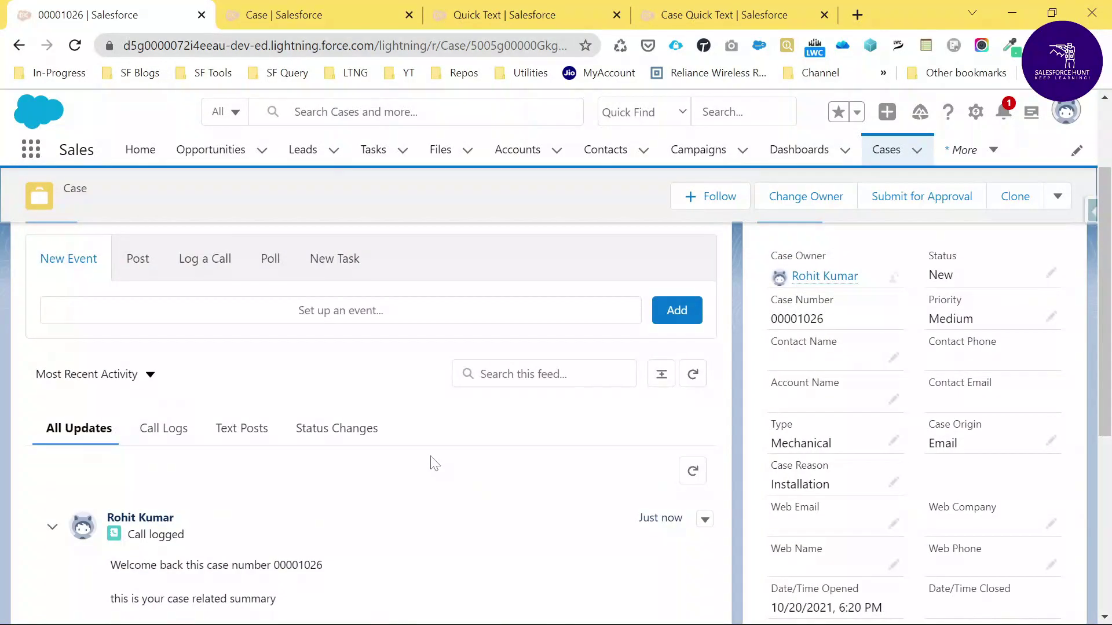
click(343, 394)
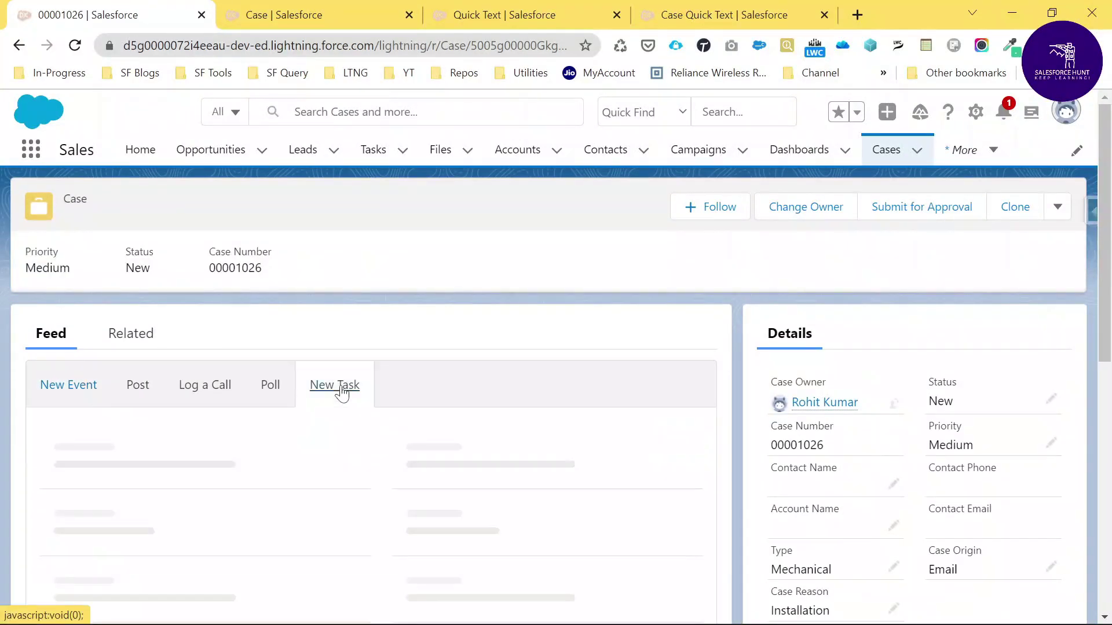
scroll(509, 433, down, 10)
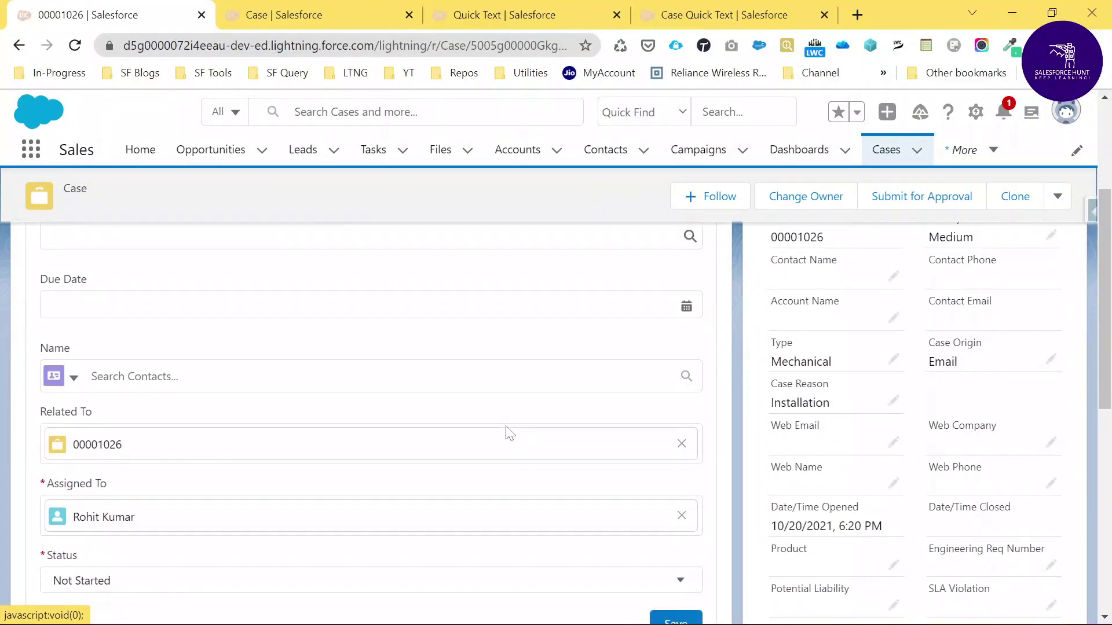
scroll(508, 434, up, 10)
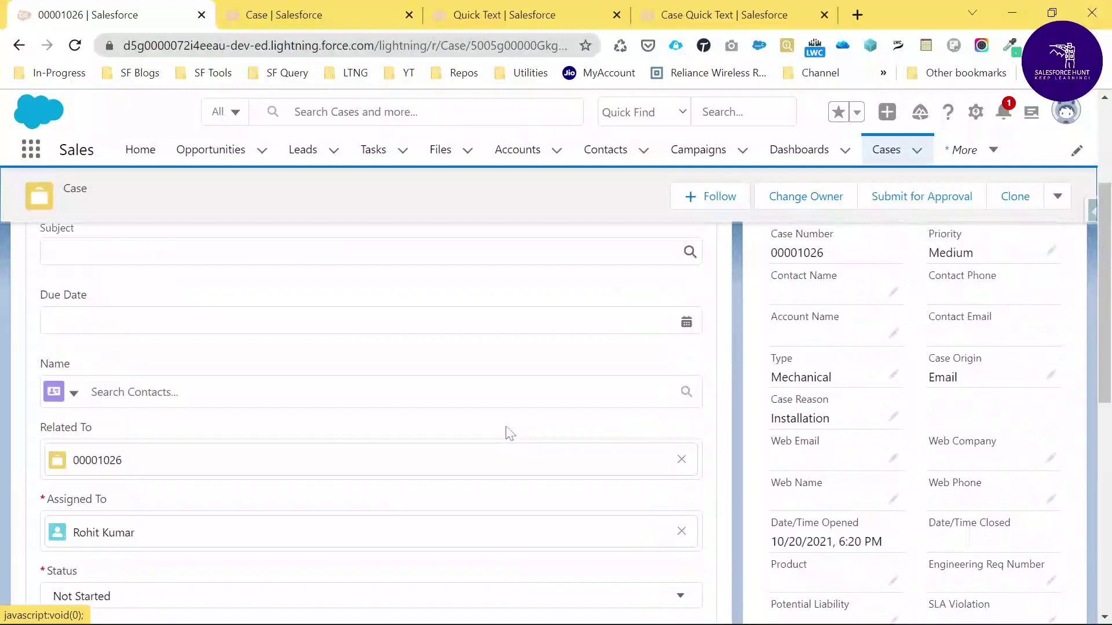
click(270, 394)
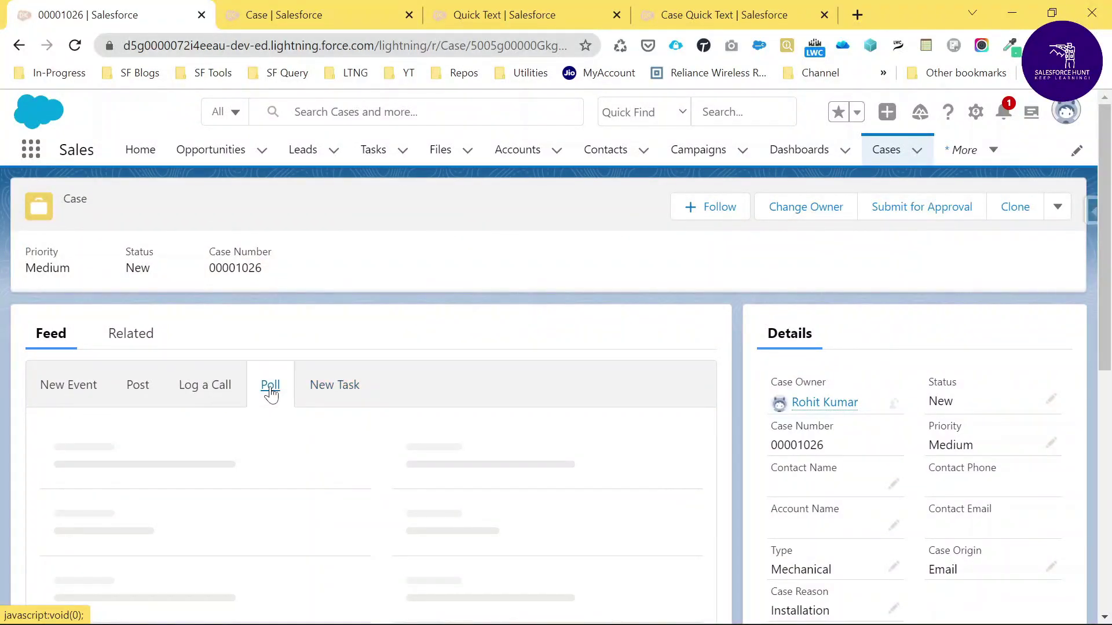
click(59, 396)
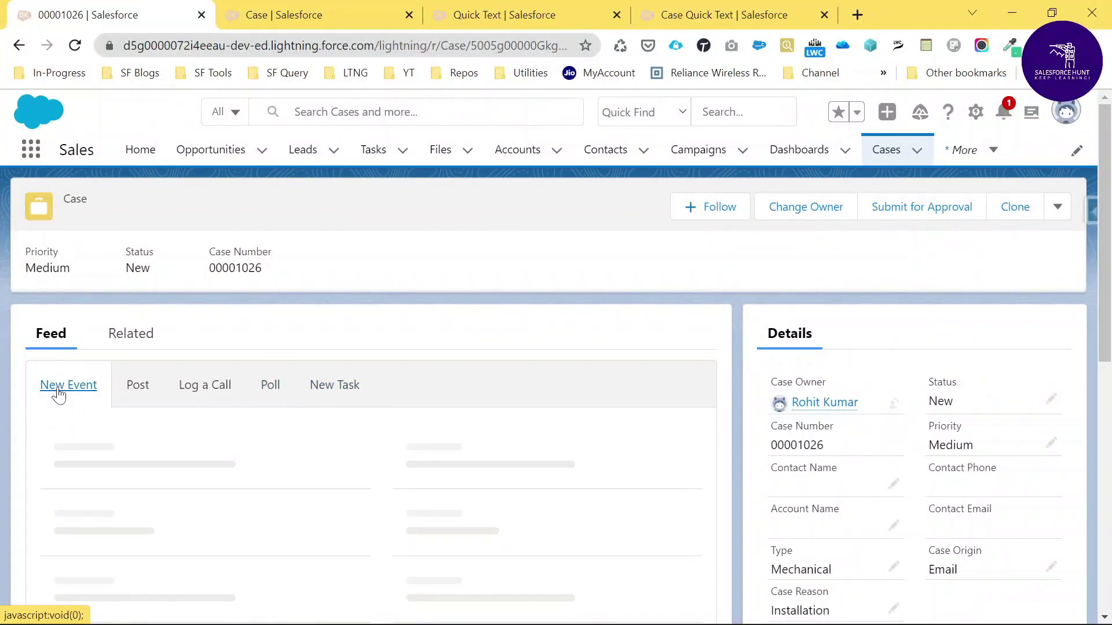
scroll(301, 469, down, 10)
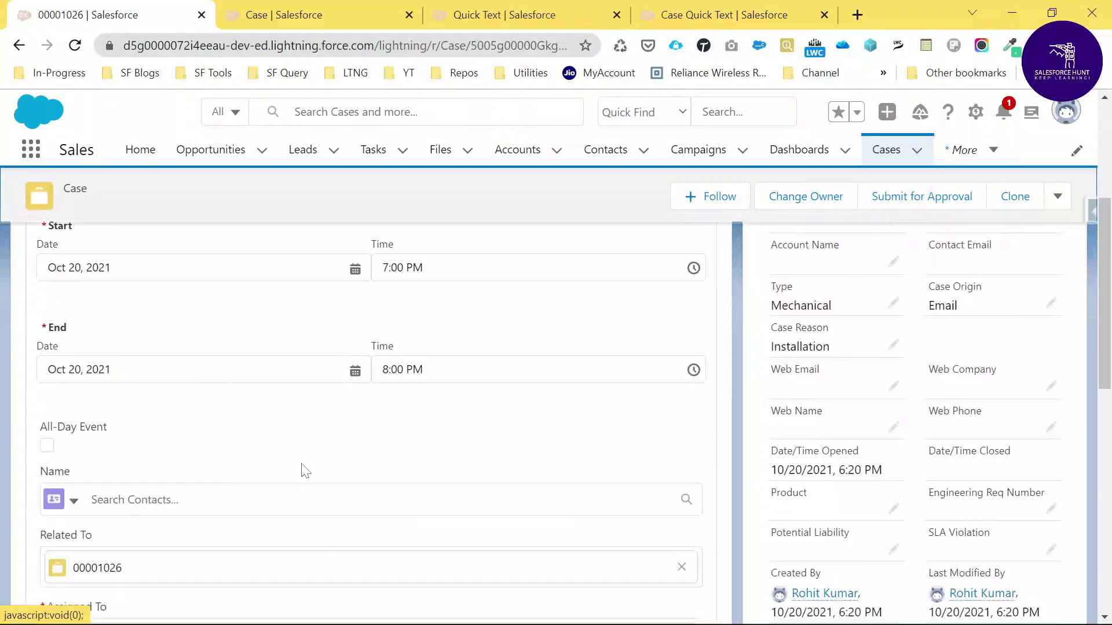
scroll(302, 470, up, 10)
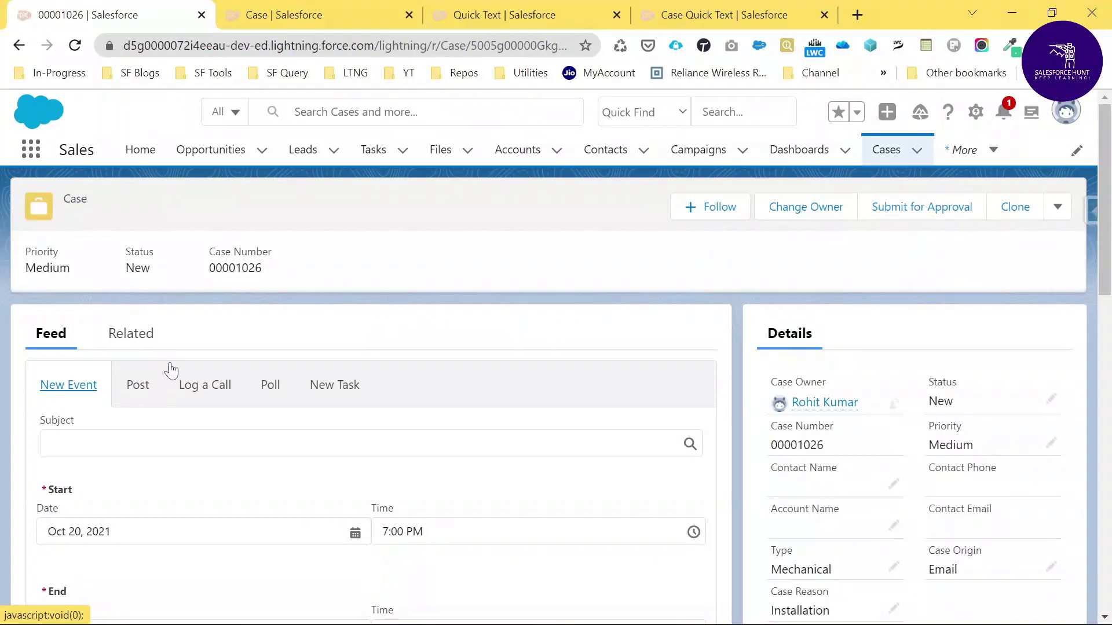
click(137, 386)
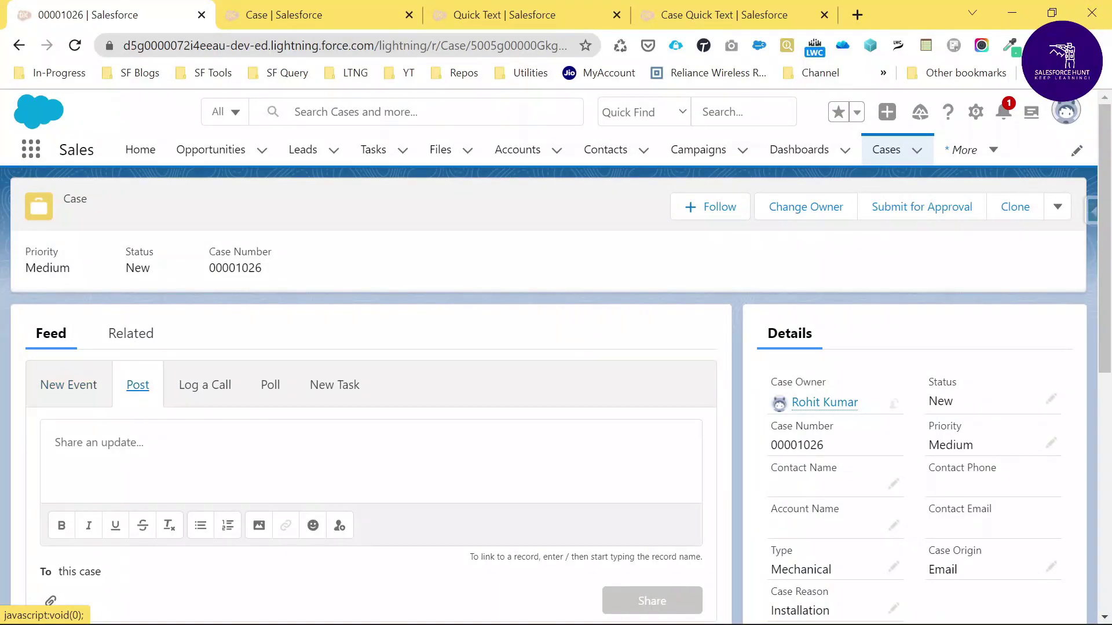
scroll(332, 461, down, 1)
click(672, 412)
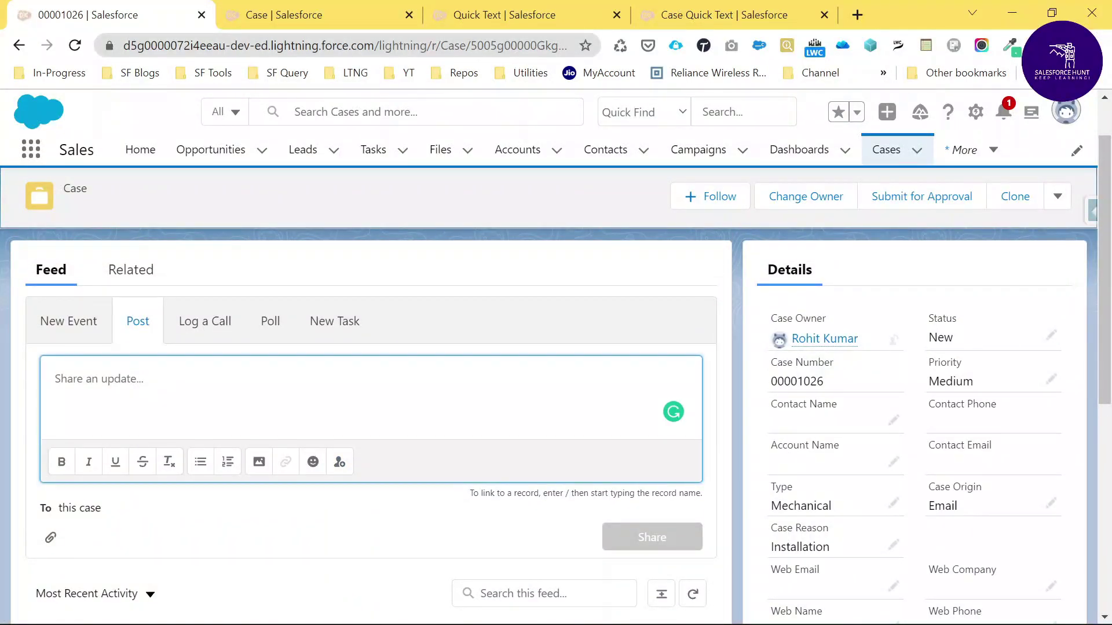
scroll(347, 413, down, 2)
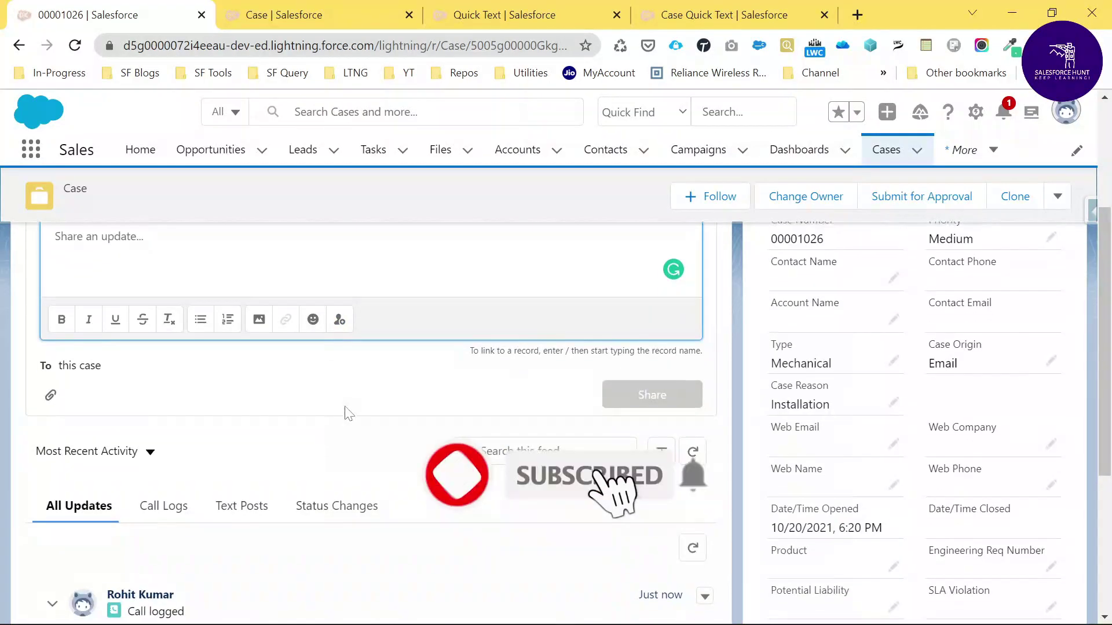
scroll(347, 414, down, 1)
scroll(434, 399, up, 4)
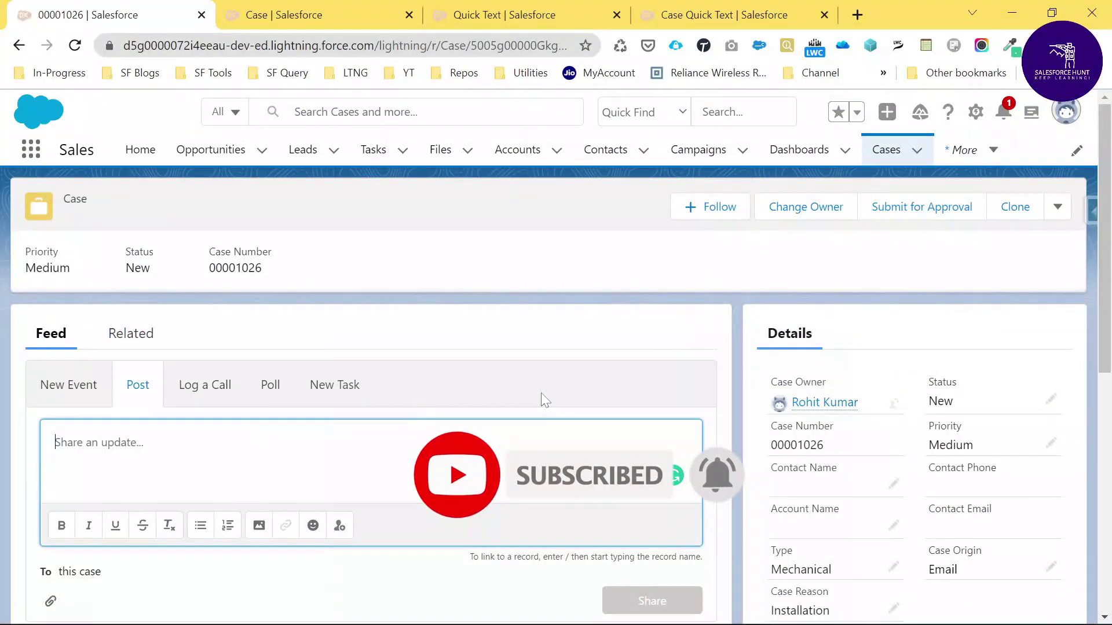
- Check the case's additional record actions and reopen the Case Layout page layout for editing in Setup
click(1059, 216)
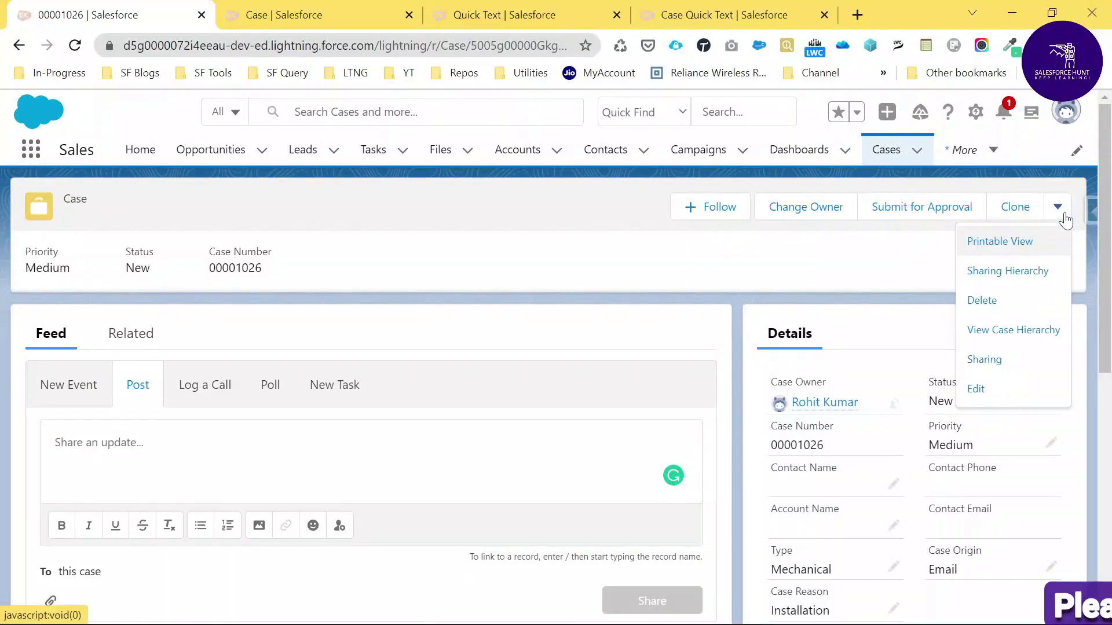
click(785, 293)
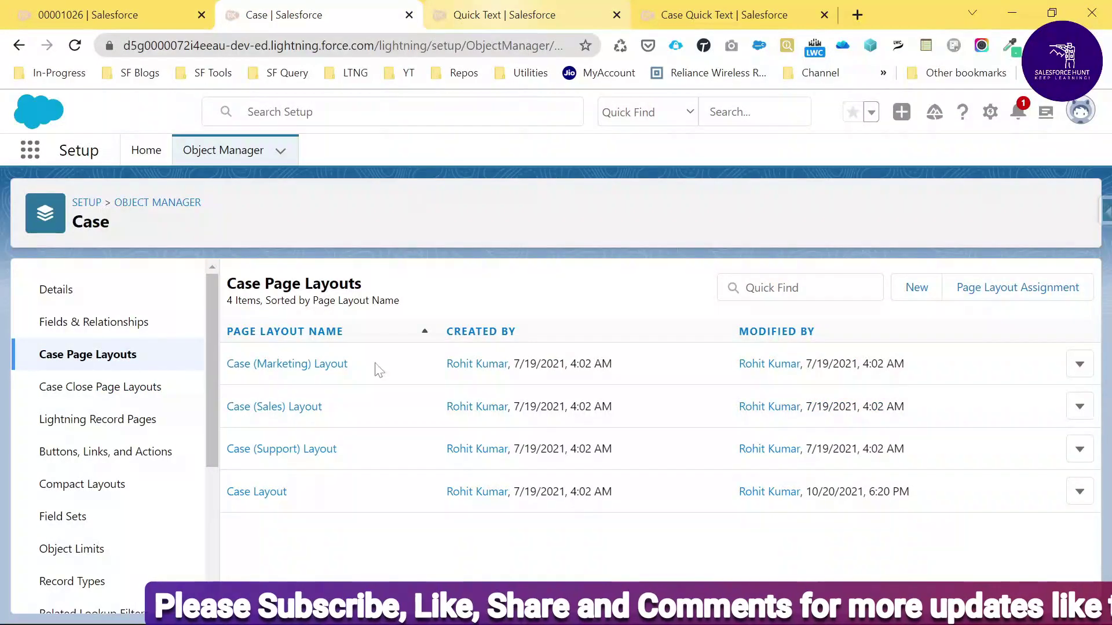
click(261, 494)
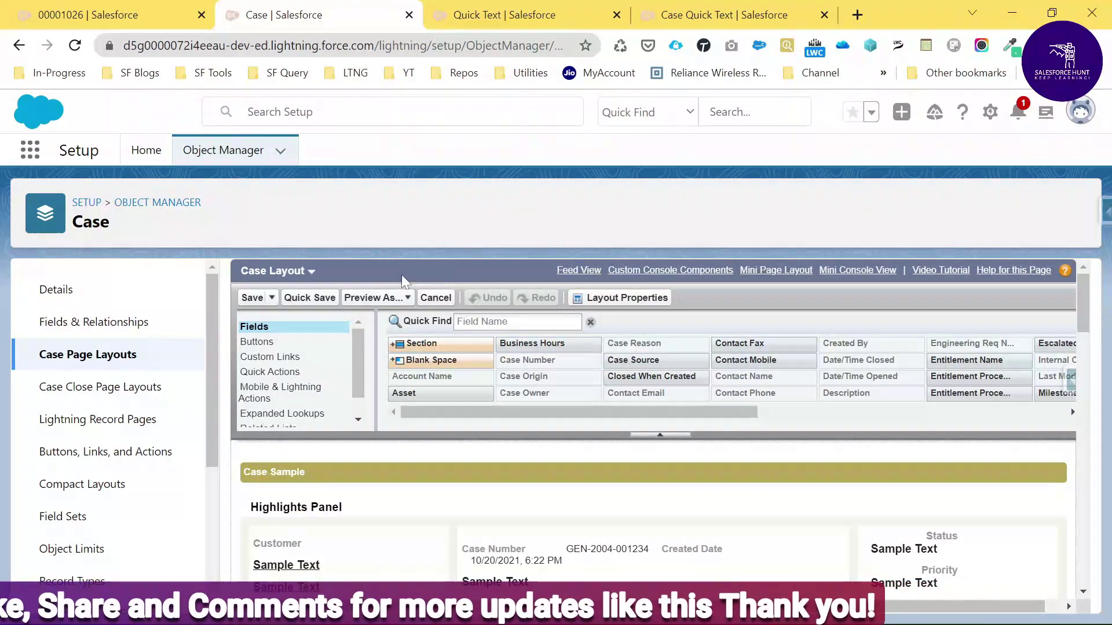
- Search the Case Layout's Mobile & Lightning Actions for email and check the layout's actions
click(272, 394)
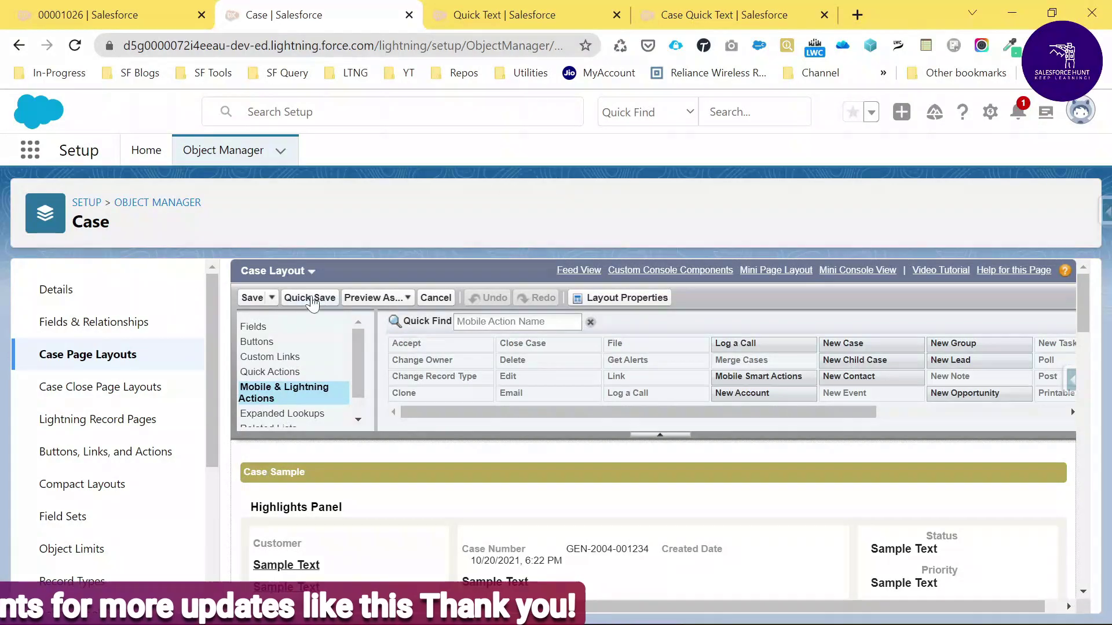
text(email)
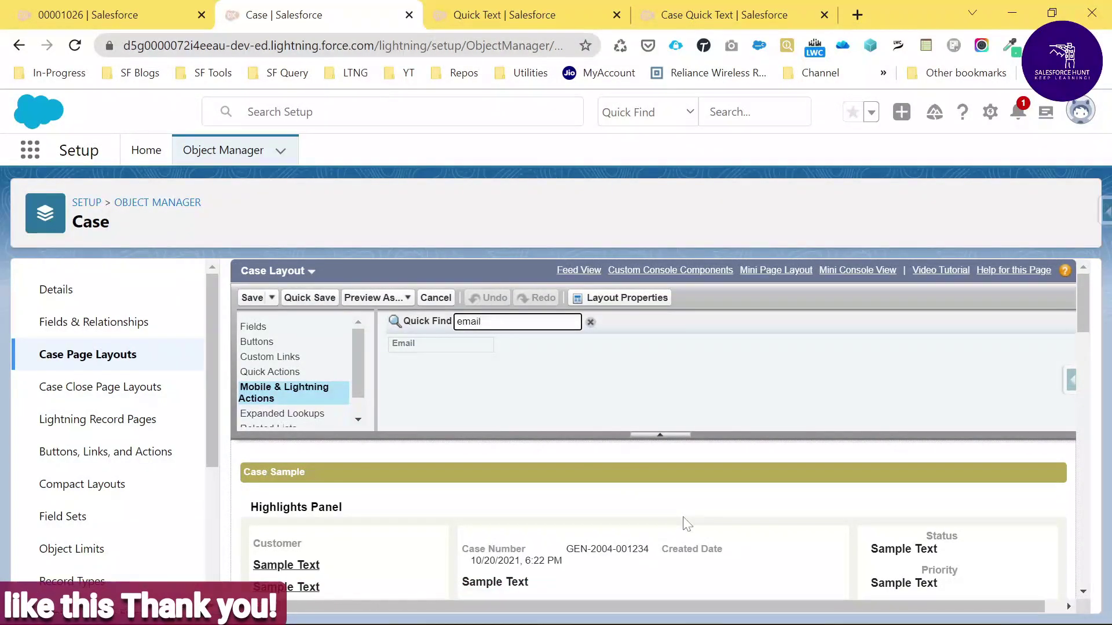
scroll(685, 523, down, 6)
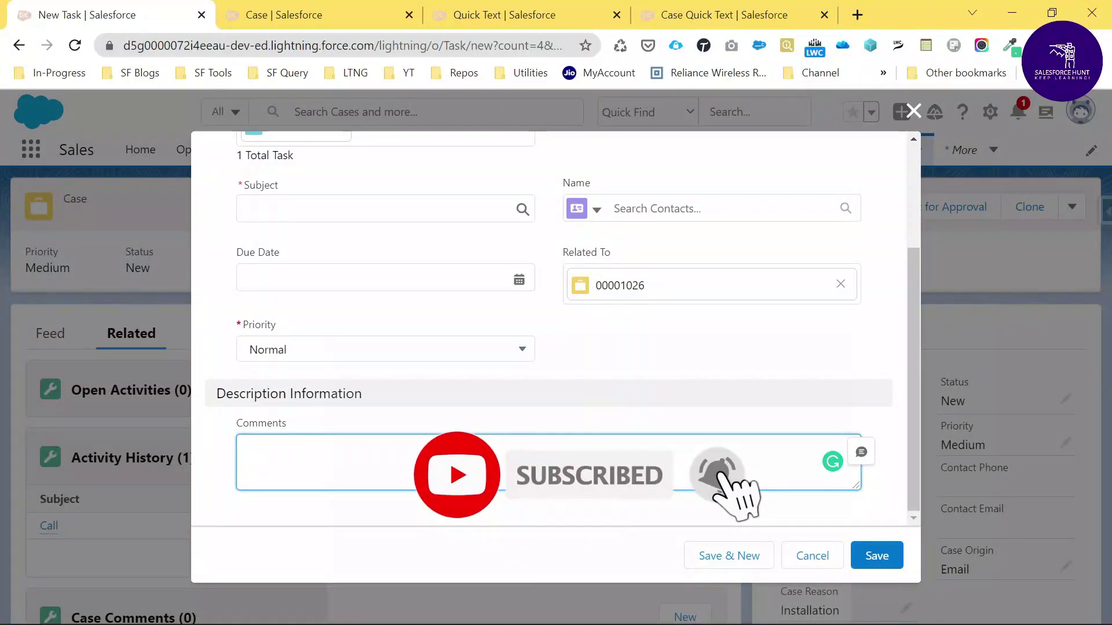
- Insert the Case Quick Text into the Comments of the case's new task and enlarge the Comments box
click(867, 460)
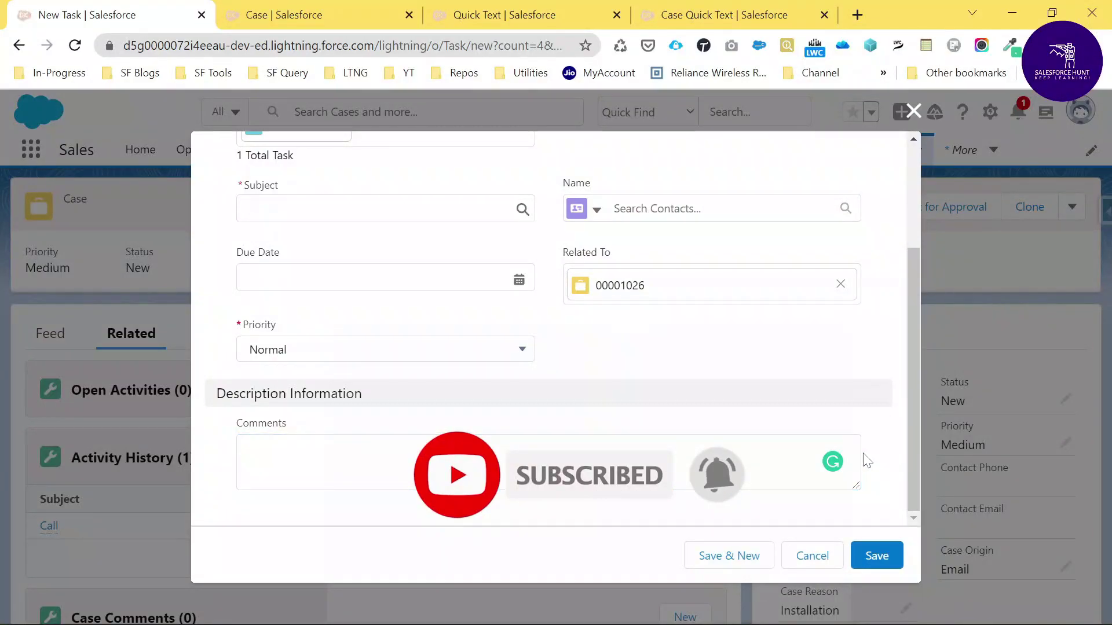
click(832, 462)
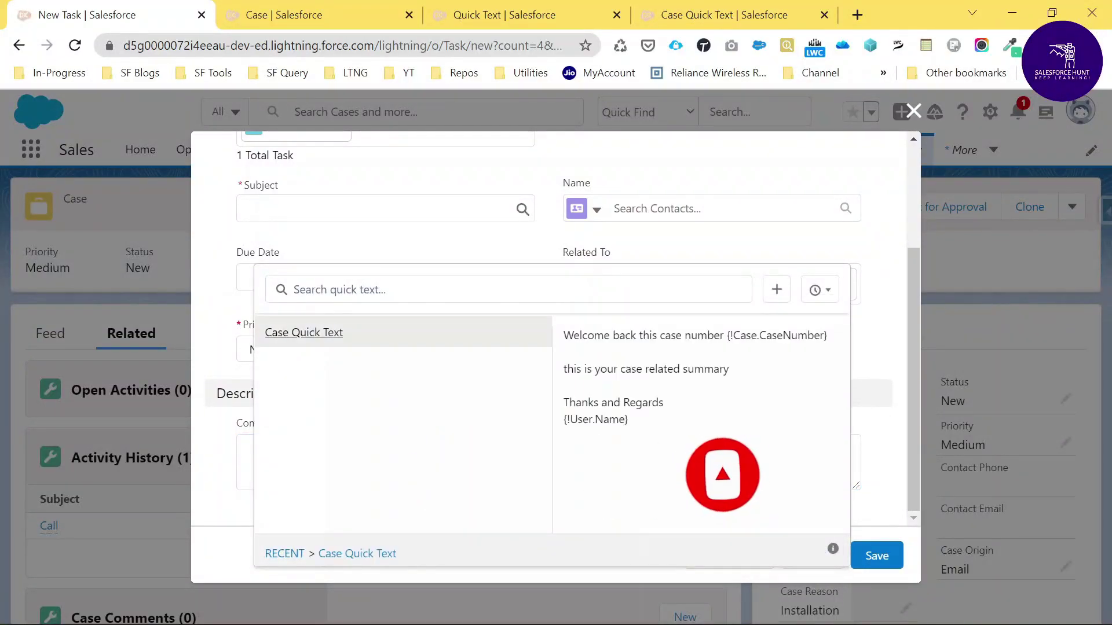
key(Return)
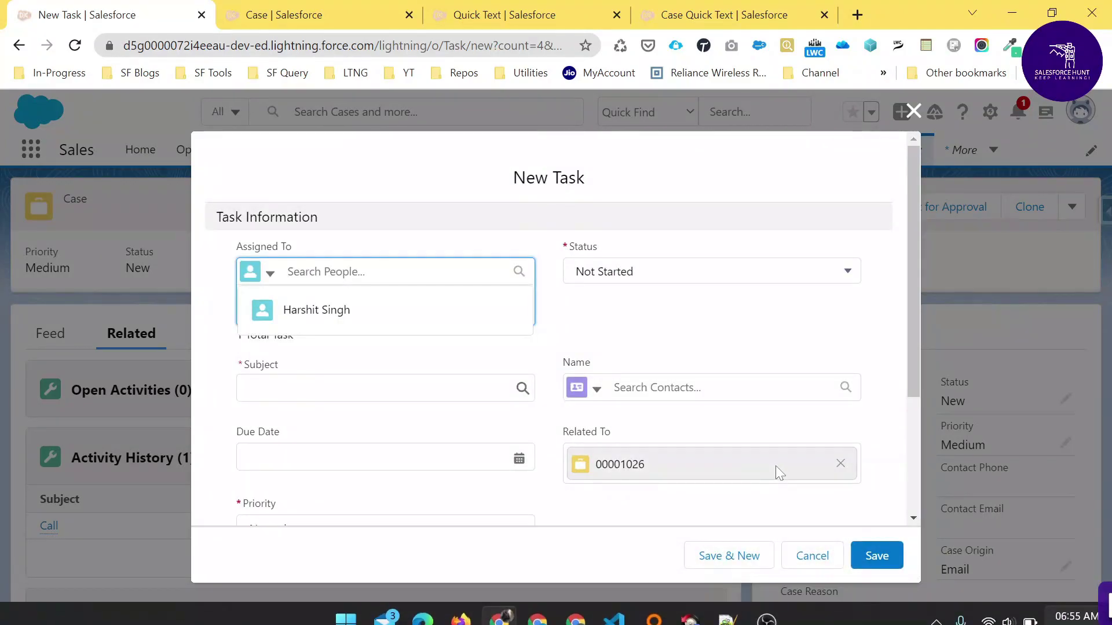
scroll(845, 391, down, 3)
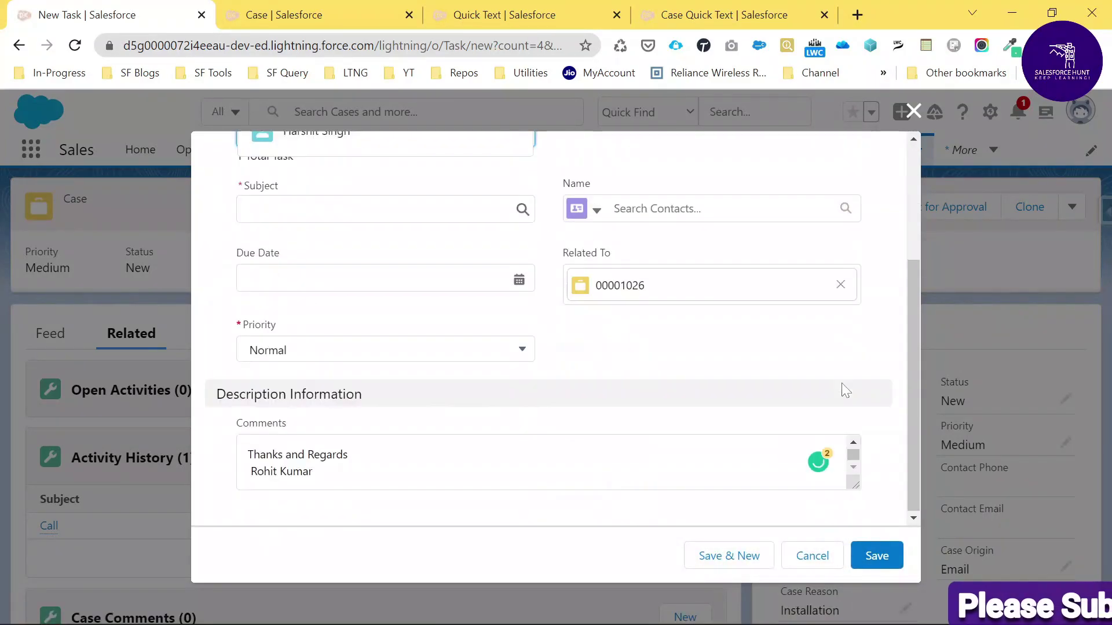
drag(853, 484, 861, 550)
- Set the new task's Subject to Email and save the task
click(862, 553)
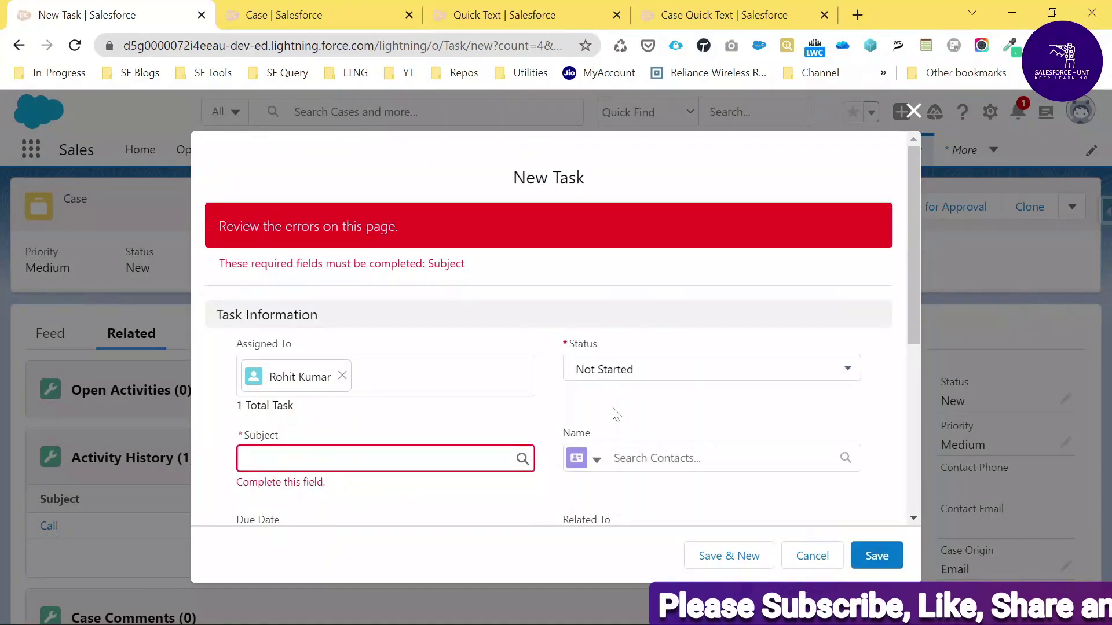
click(463, 459)
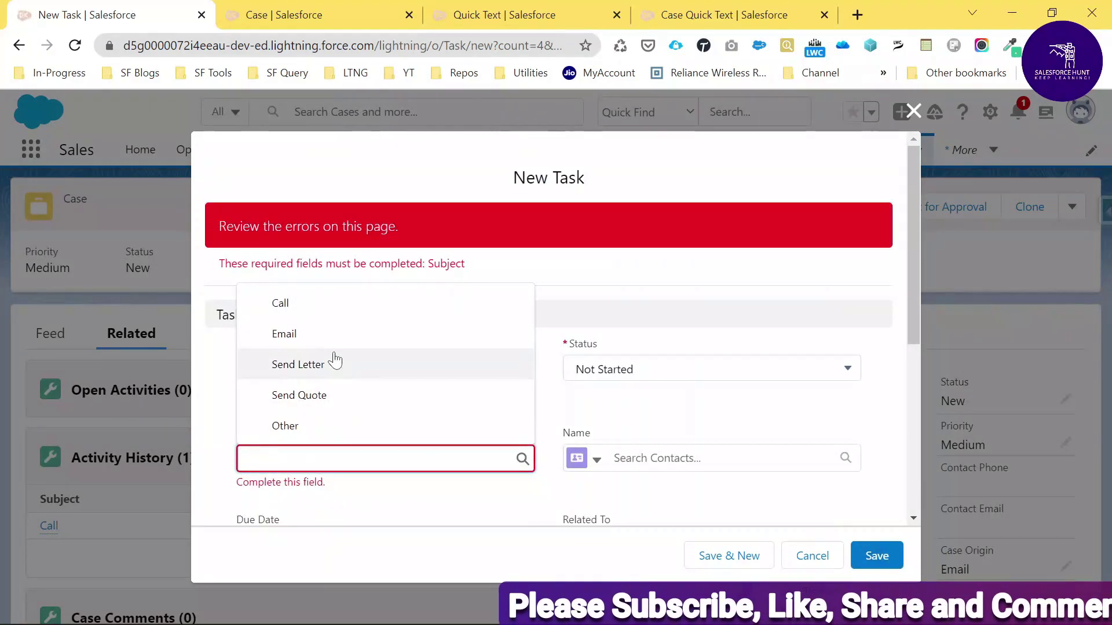
click(334, 333)
click(876, 555)
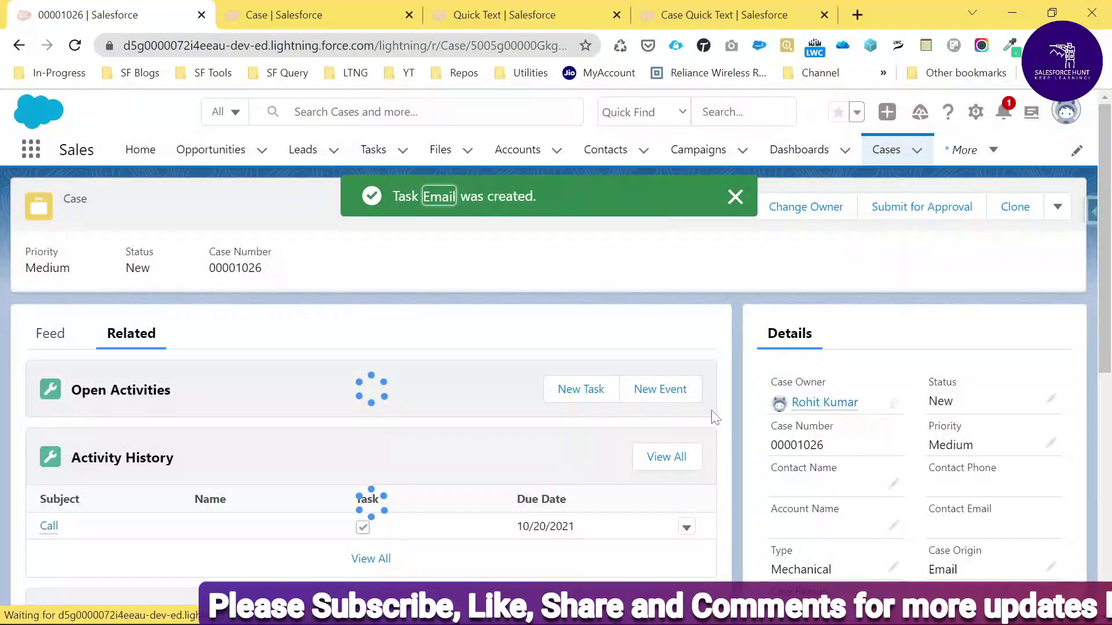
- Open the Email task from the case's open activities and examine the quick text in its Comments
click(51, 462)
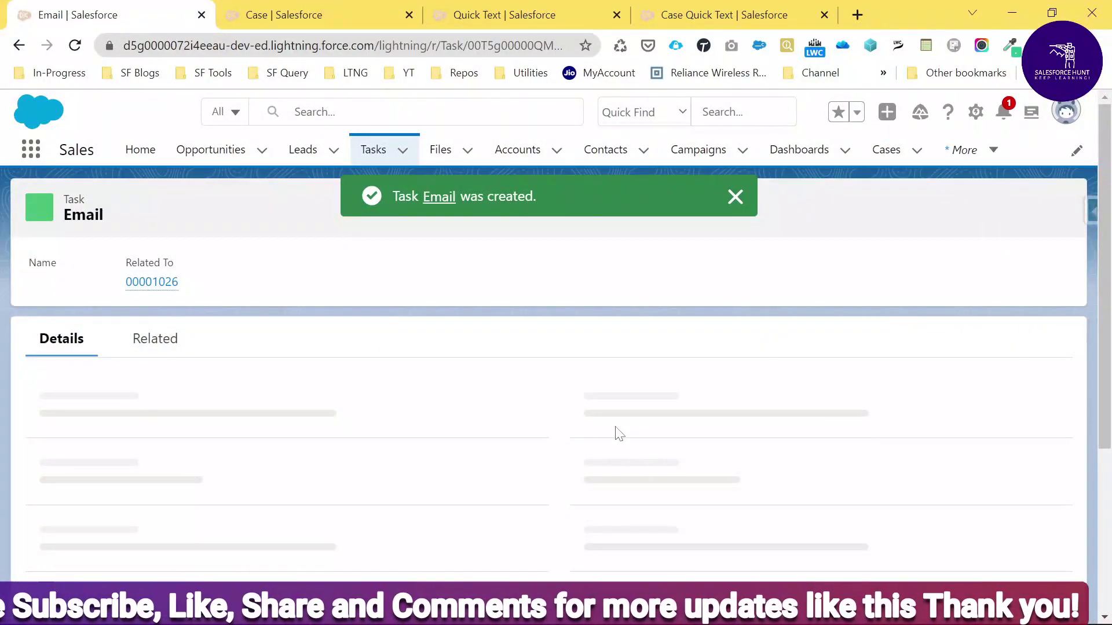
scroll(470, 418, down, 3)
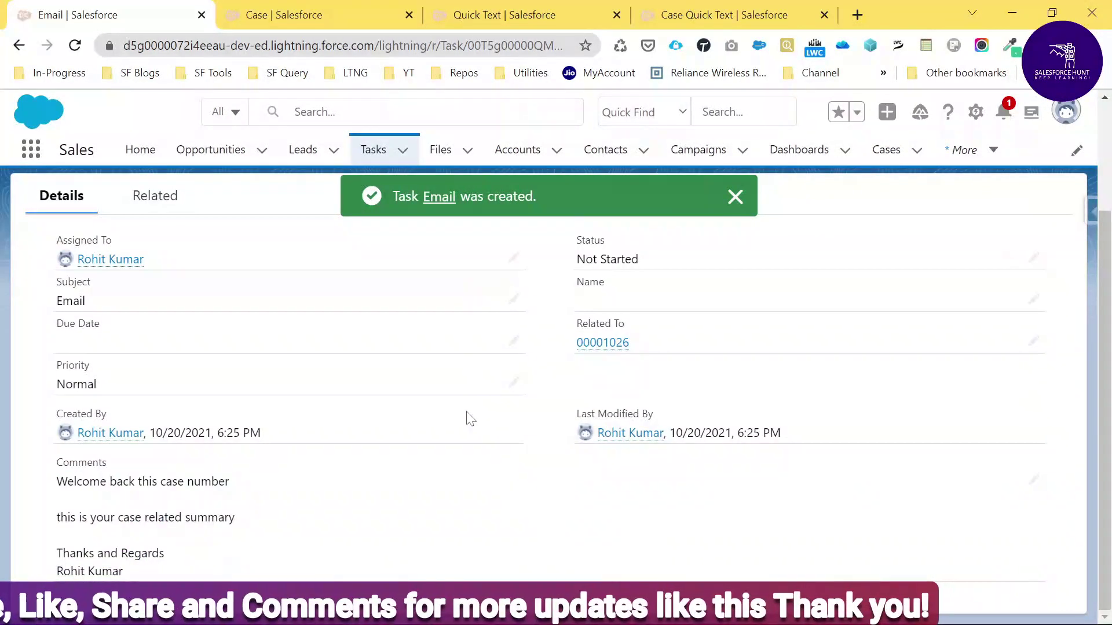
drag(56, 483, 223, 503)
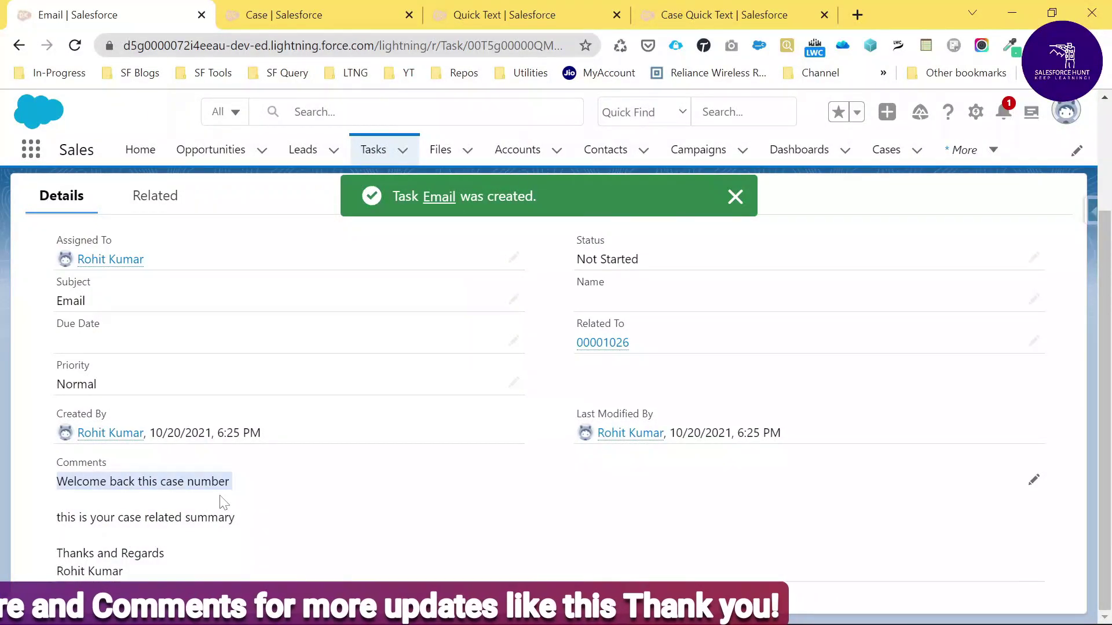
click(248, 544)
scroll(247, 544, up, 3)
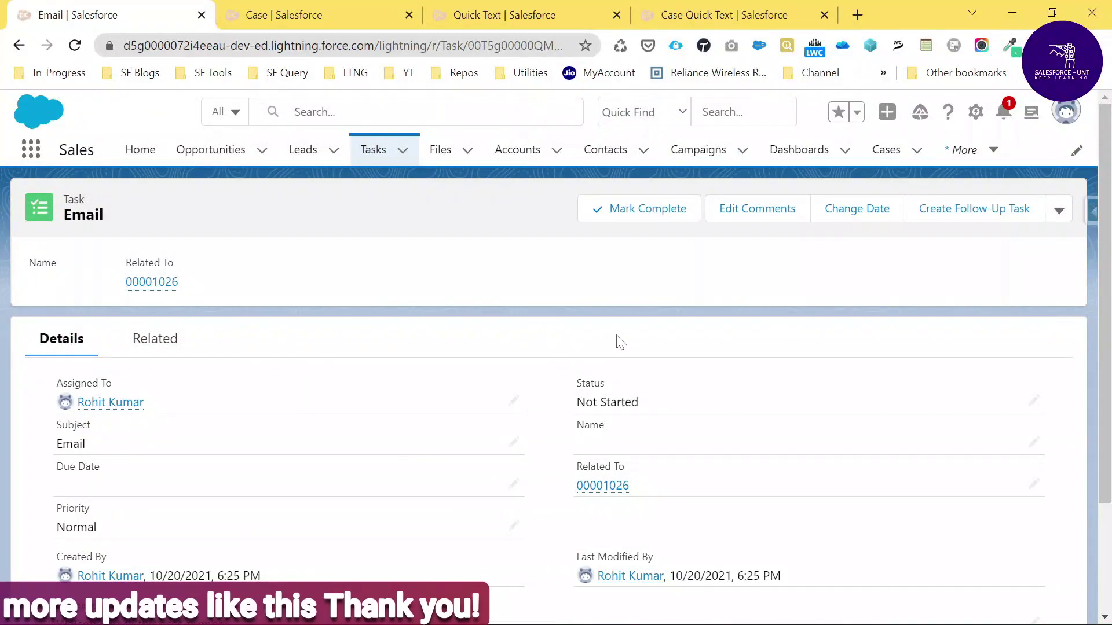